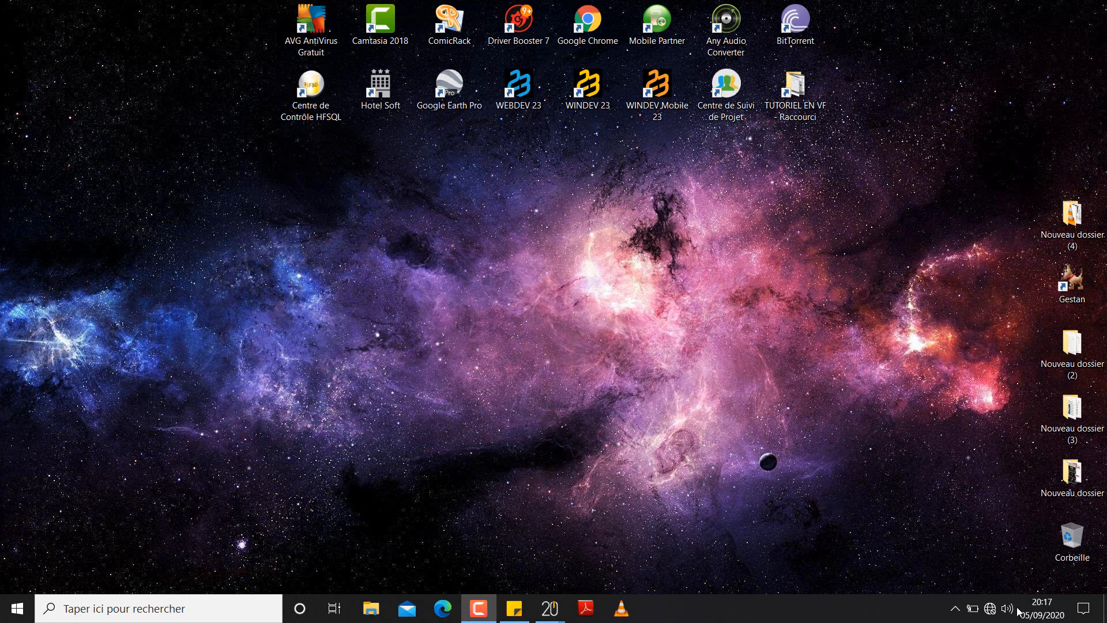
Switch to WINDEV 20 and close the separate DIGI School project window, keeping the Digi School Demo project open.
{"action": "mouse_move", "coordinate": [550, 615]}
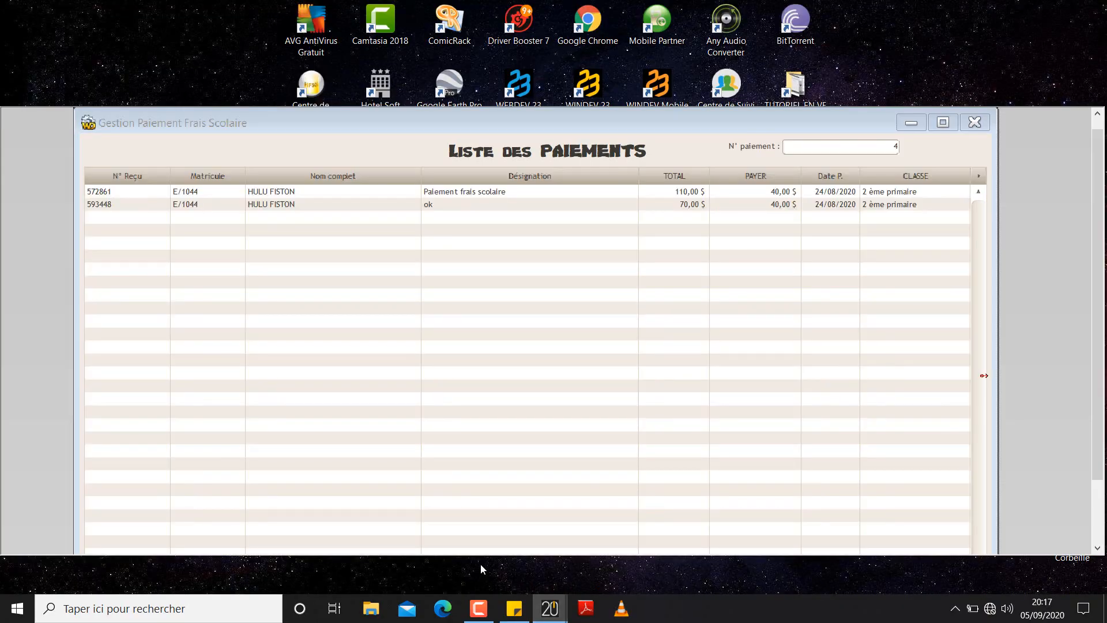
{"action": "left_click", "coordinate": [480, 563]}
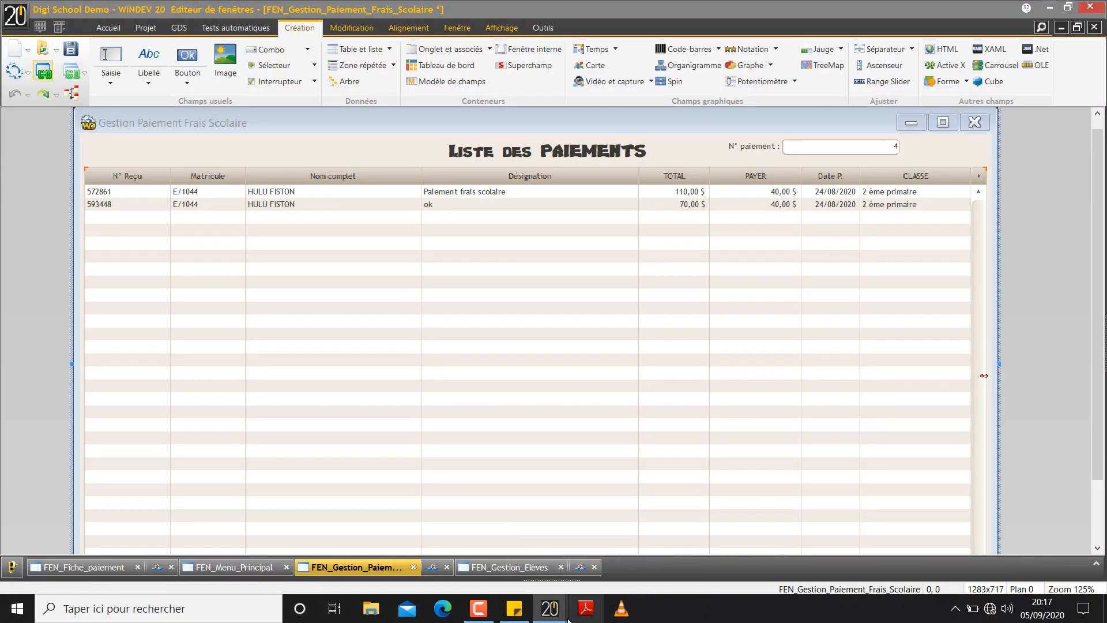
{"action": "mouse_move", "coordinate": [550, 610]}
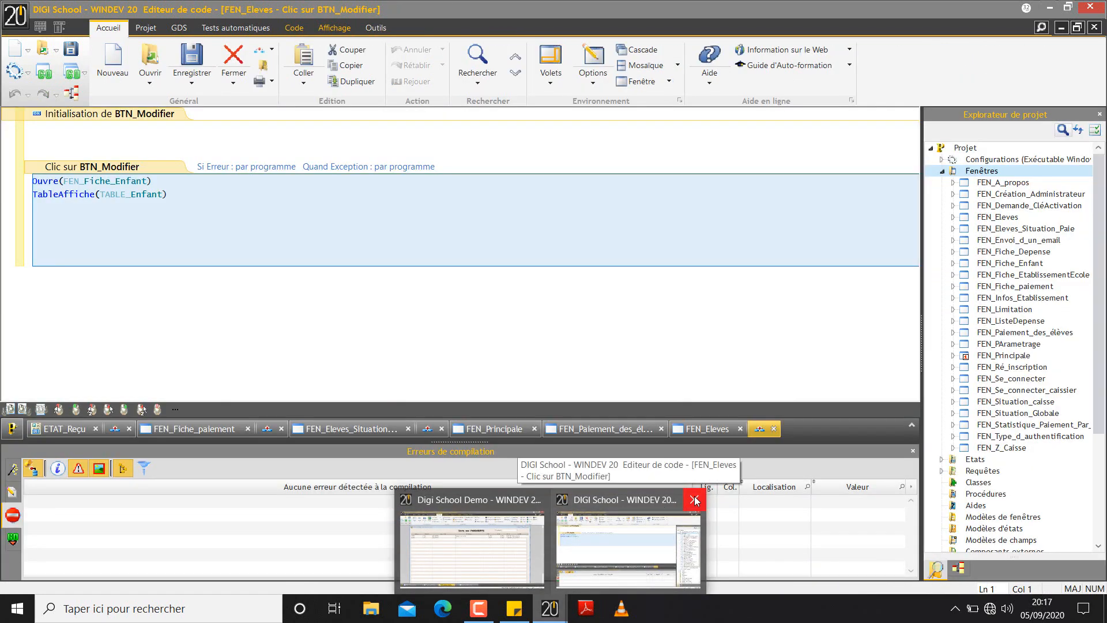
{"action": "left_click", "coordinate": [694, 500]}
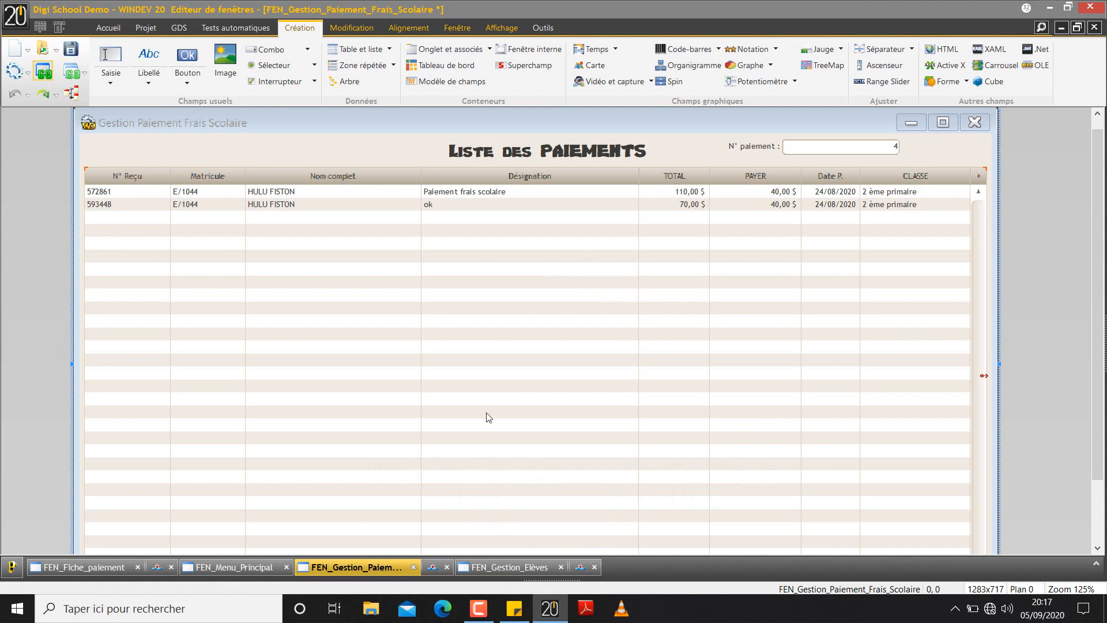
Run the project as Administrateur and view the Gestion Elèves and Gestion Re-inscription windows.
{"action": "left_click", "coordinate": [48, 75]}
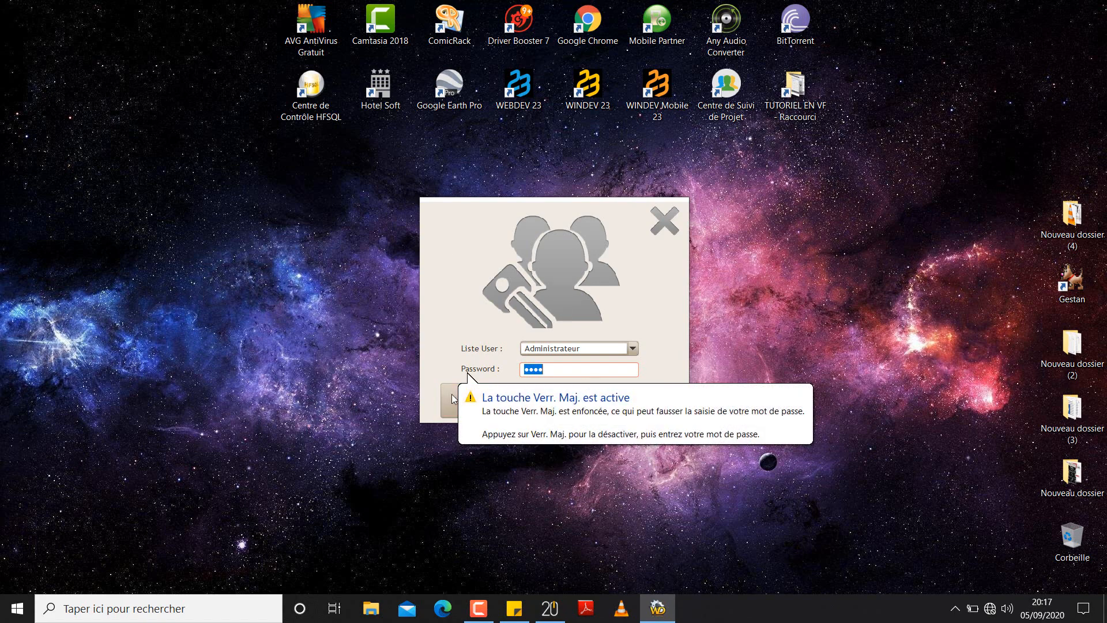
{"action": "key", "text": "Return"}
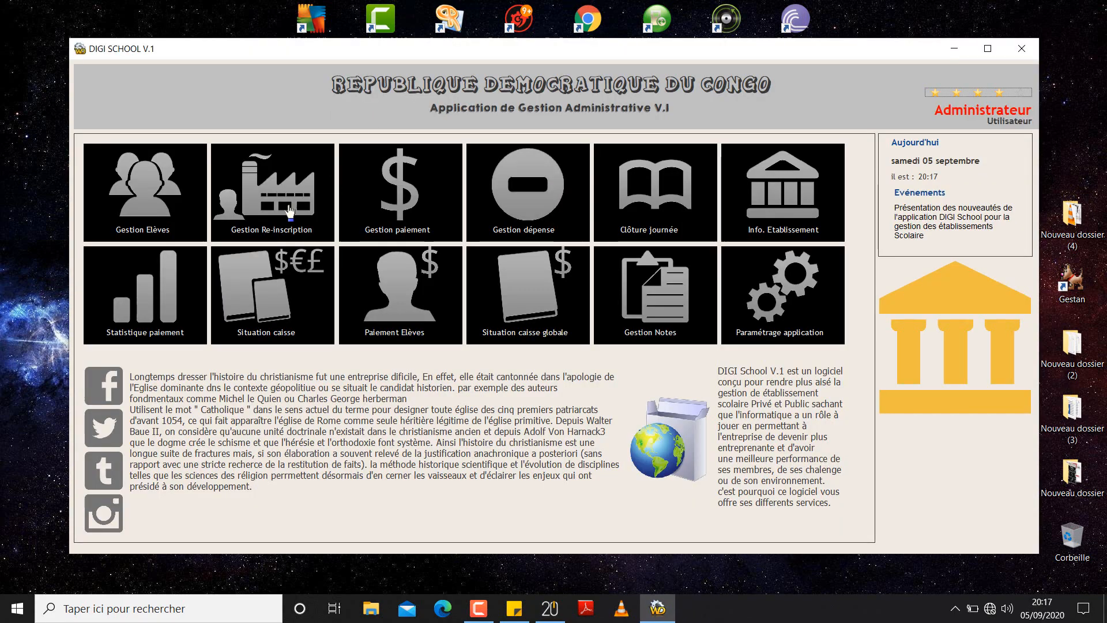
{"action": "left_click", "coordinate": [160, 215]}
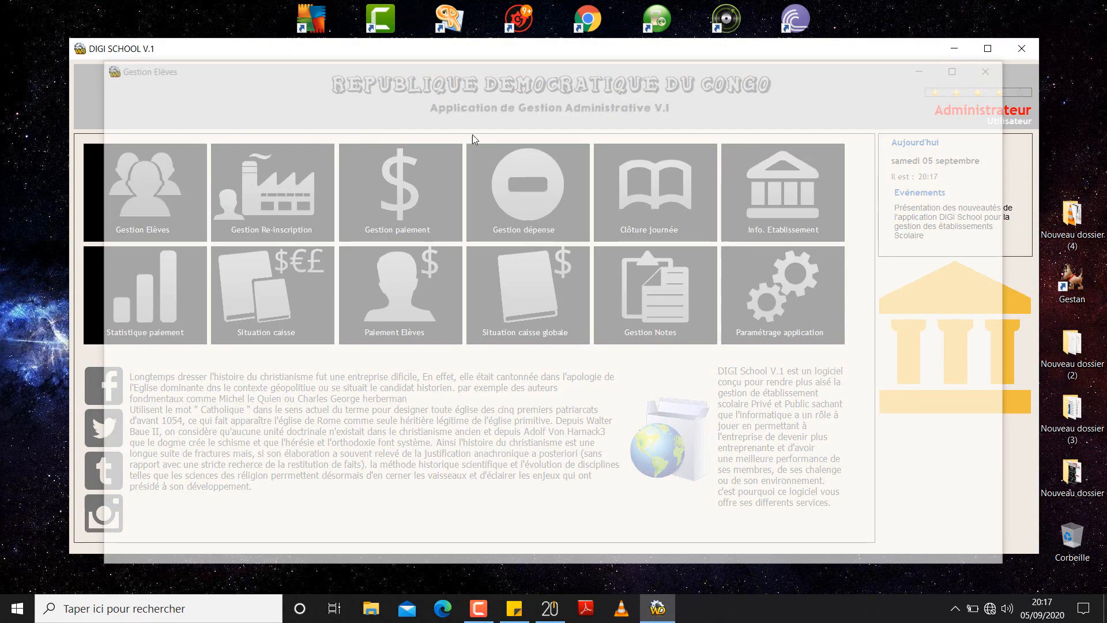
{"action": "left_click", "coordinate": [993, 67]}
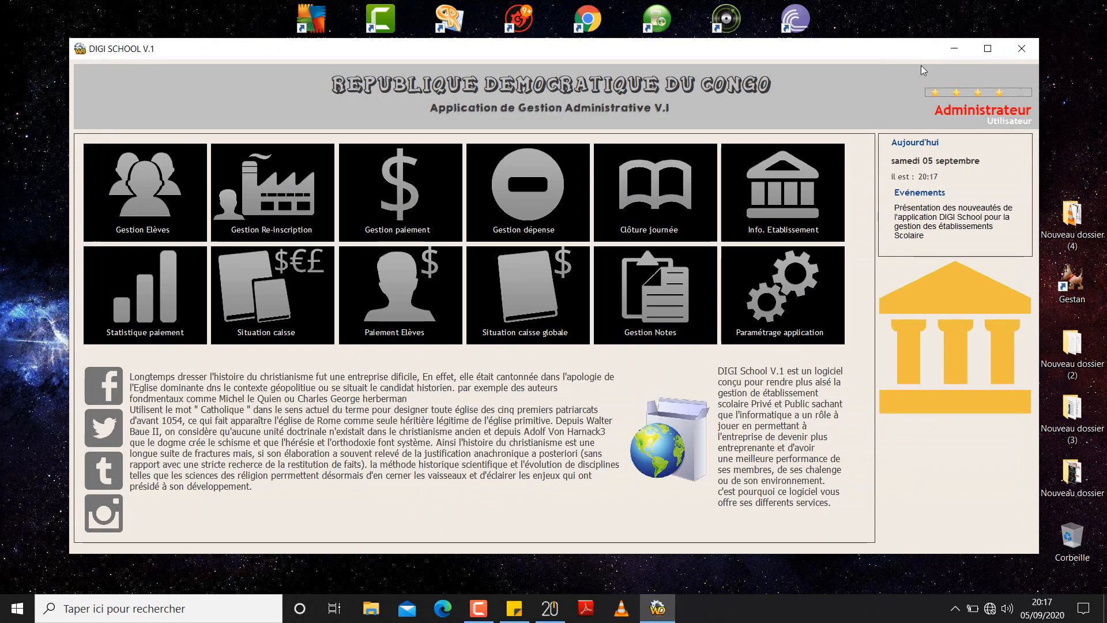
{"action": "left_click", "coordinate": [324, 191]}
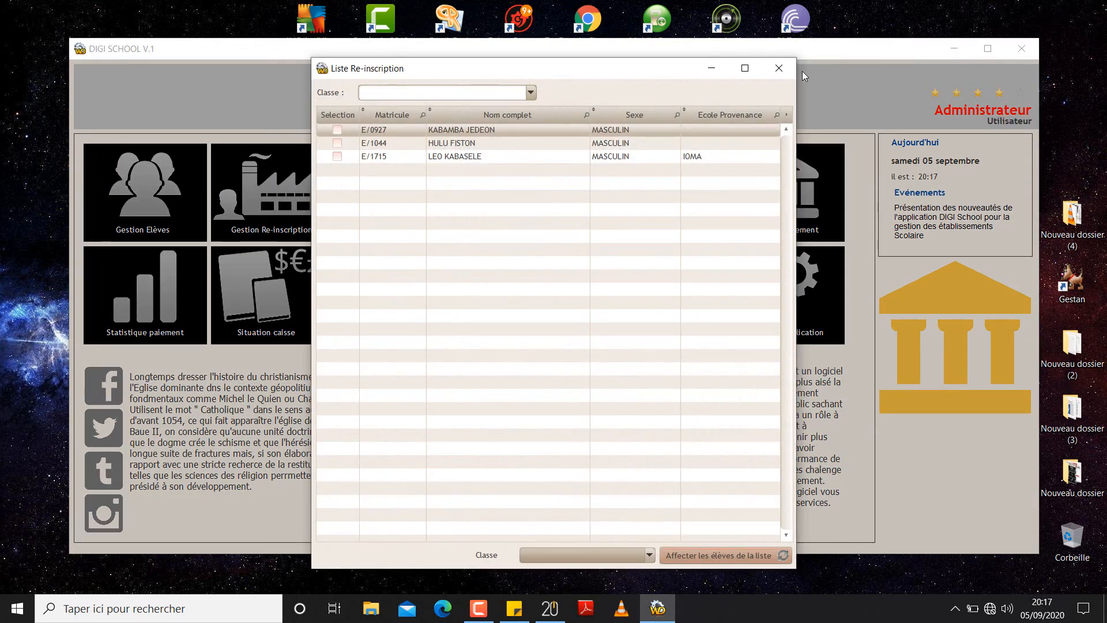
{"action": "left_click", "coordinate": [793, 68]}
Open the second payment's form from Gestion paiement, try its print function, and close the running application.
{"action": "left_click", "coordinate": [426, 192]}
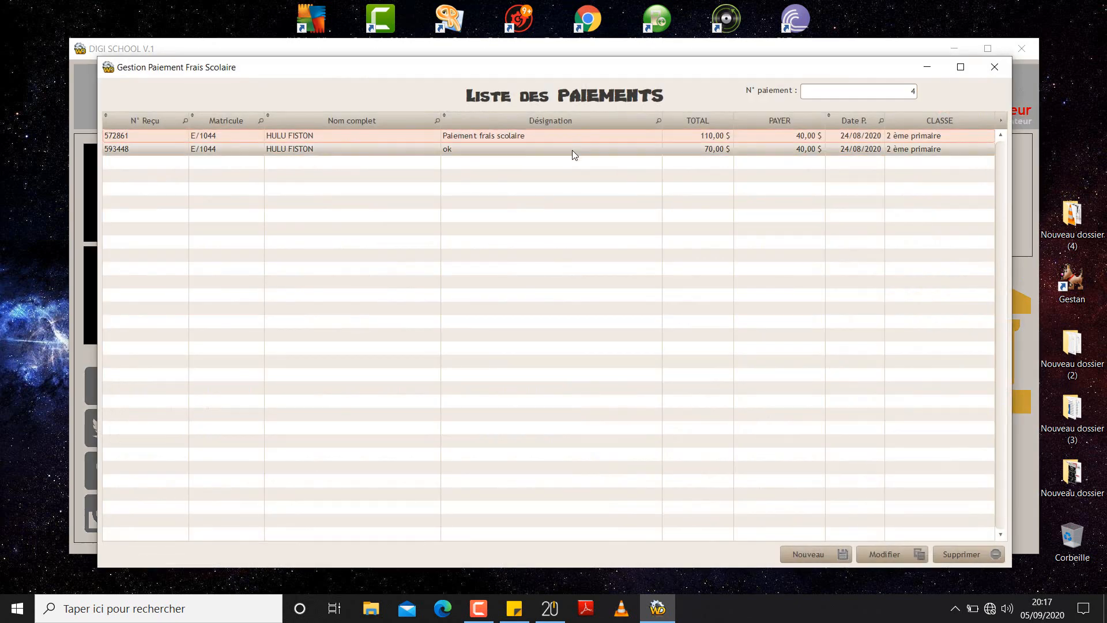
{"action": "left_click", "coordinate": [572, 150]}
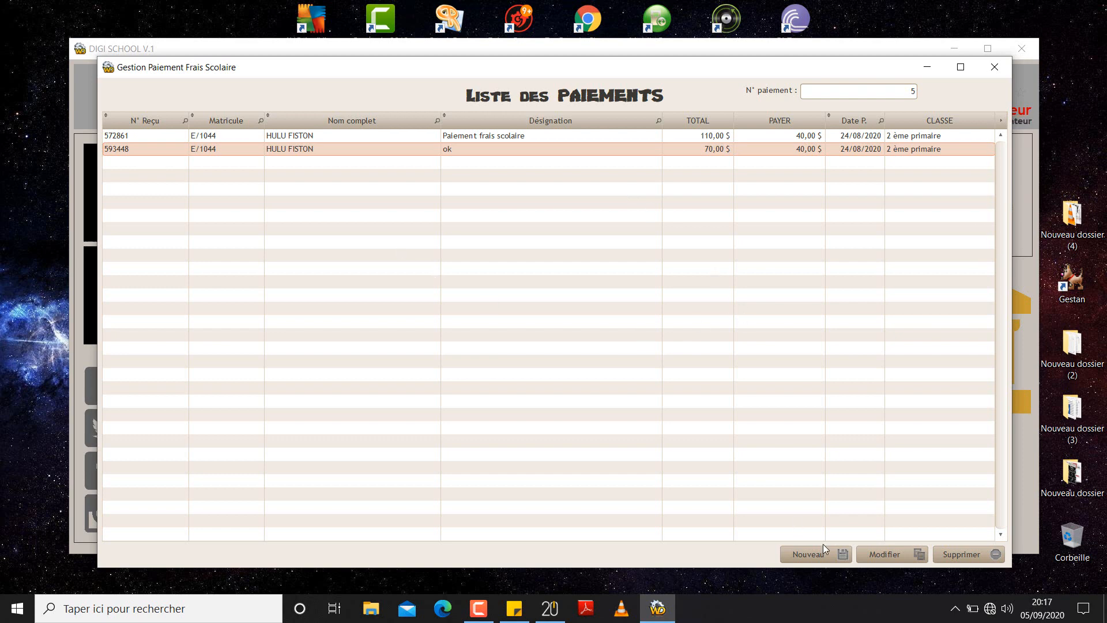
{"action": "left_click", "coordinate": [889, 551]}
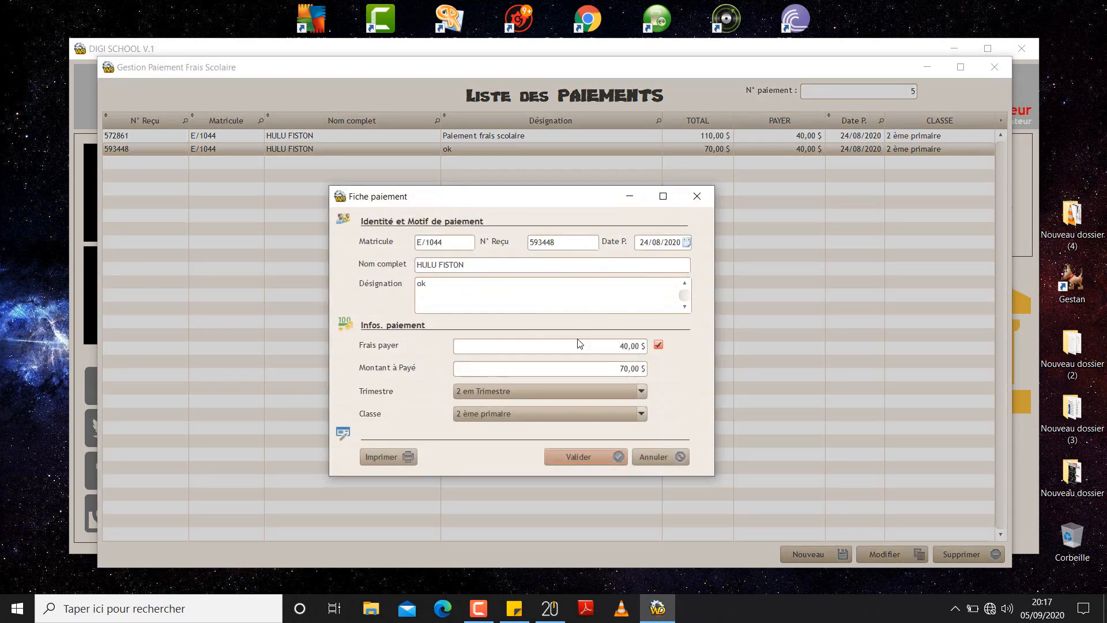
{"action": "left_click", "coordinate": [393, 456]}
{"action": "left_click", "coordinate": [698, 196]}
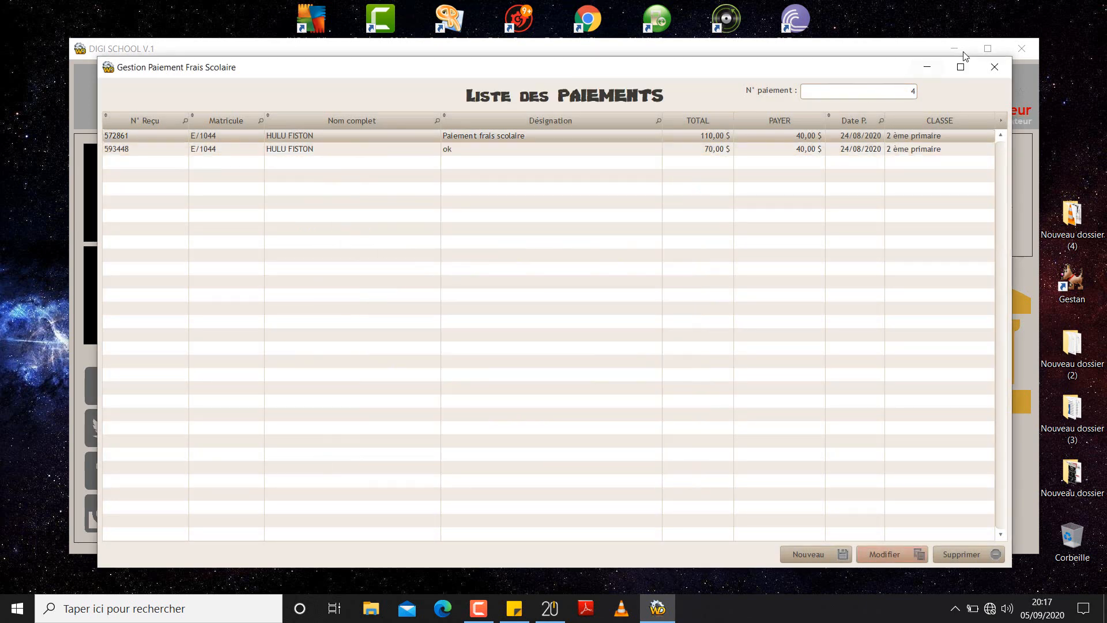
{"action": "left_click", "coordinate": [992, 68]}
{"action": "left_click", "coordinate": [1021, 48]}
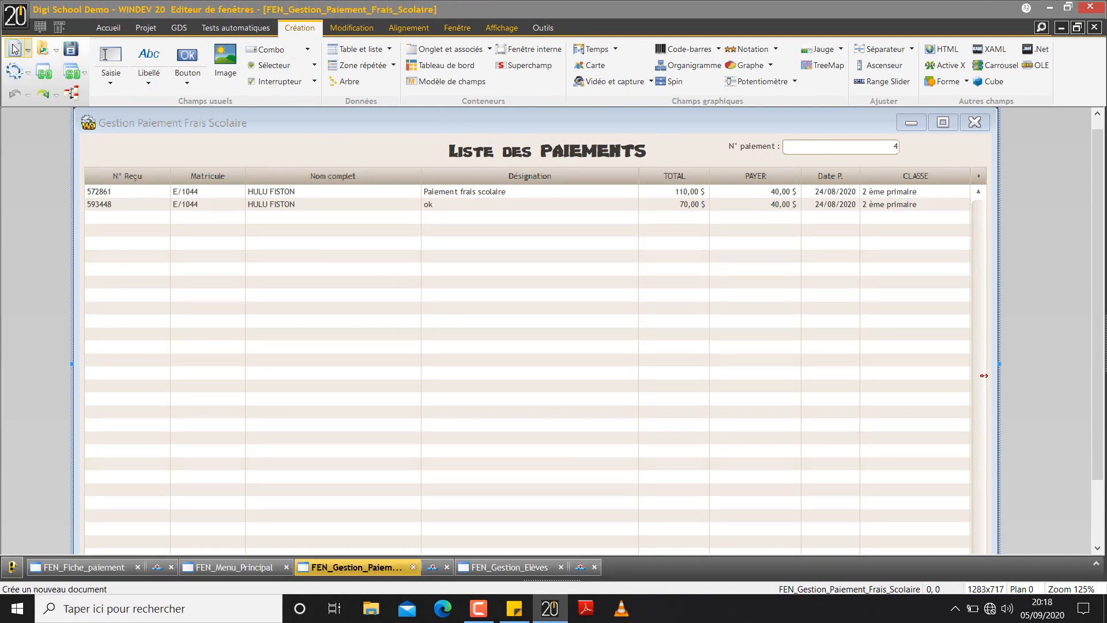
Create a new report (Etat) of the blank type État vierge and continue to its data source choice.
{"action": "left_click", "coordinate": [28, 52]}
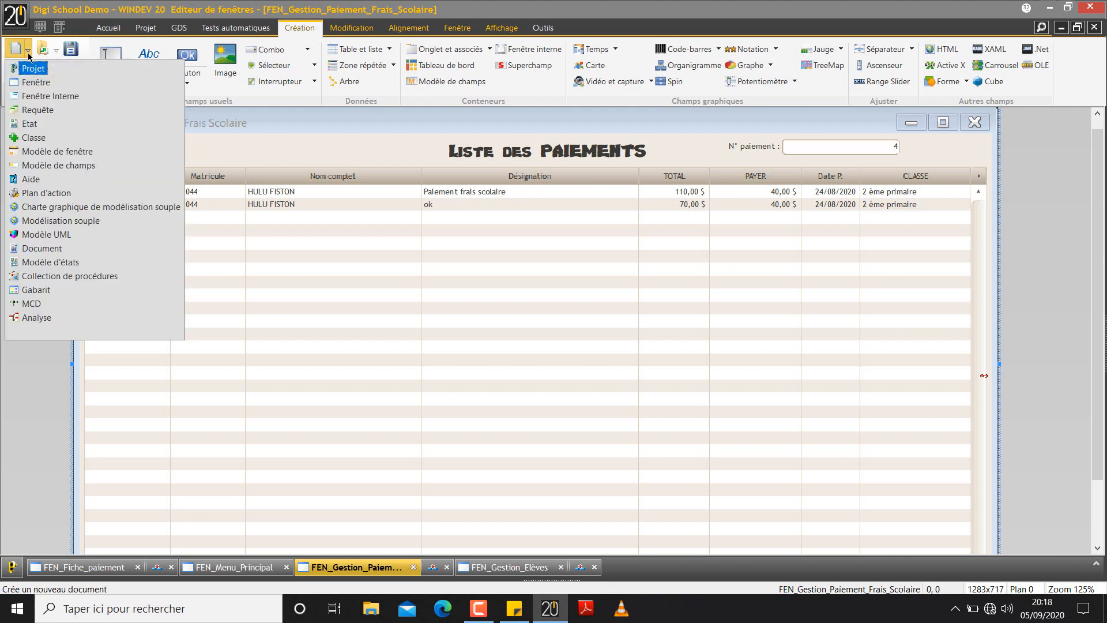
{"action": "left_click", "coordinate": [30, 125]}
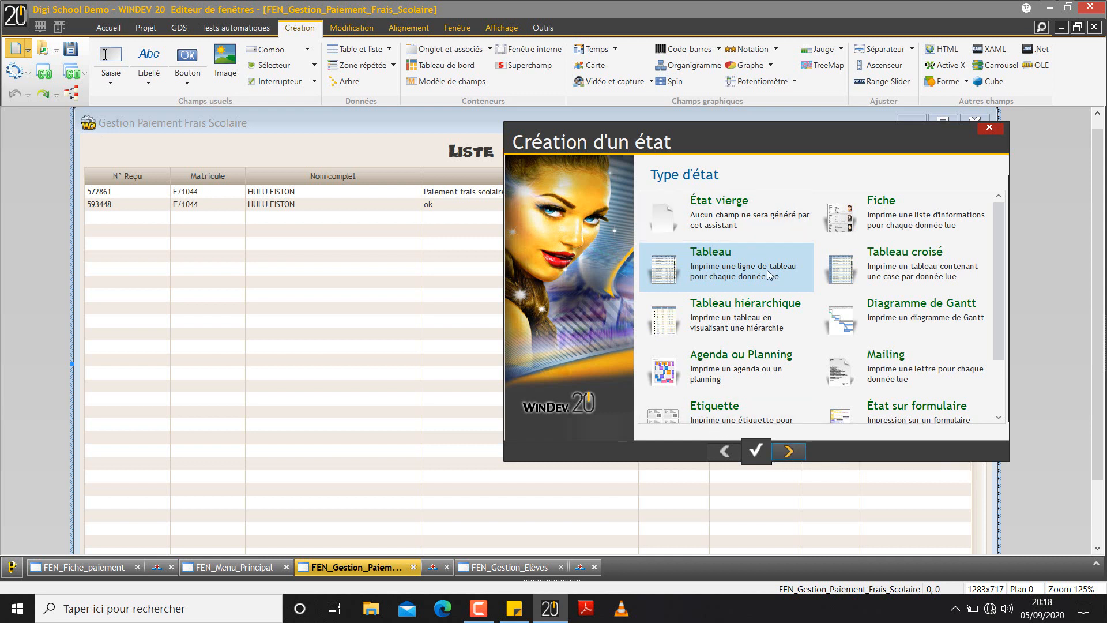
{"action": "left_click", "coordinate": [718, 222]}
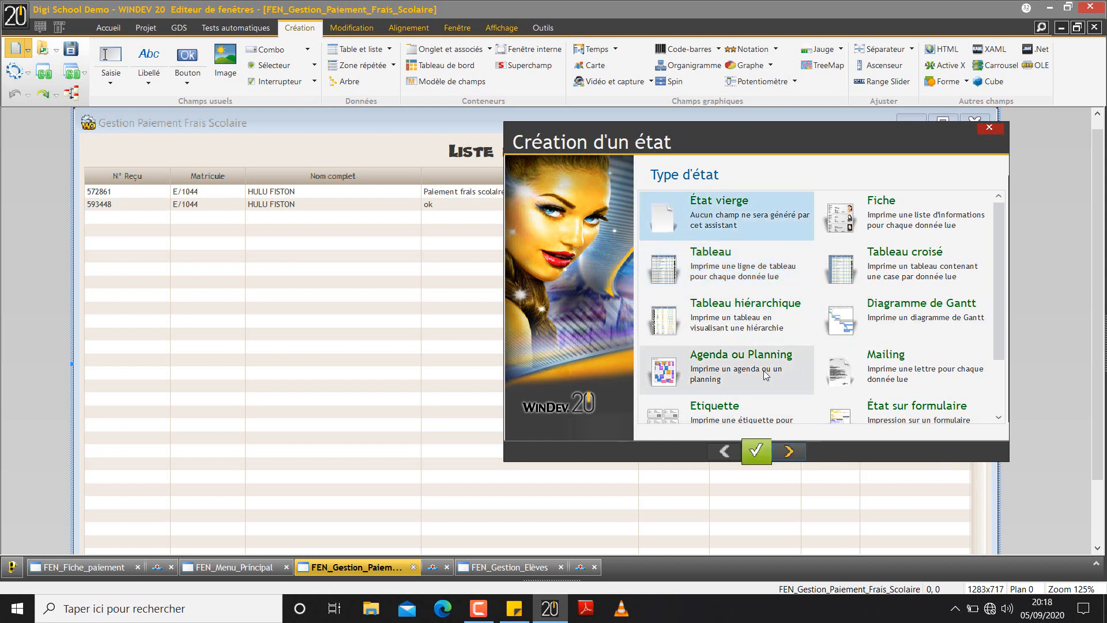
{"action": "left_click", "coordinate": [703, 255]}
{"action": "left_click", "coordinate": [714, 203]}
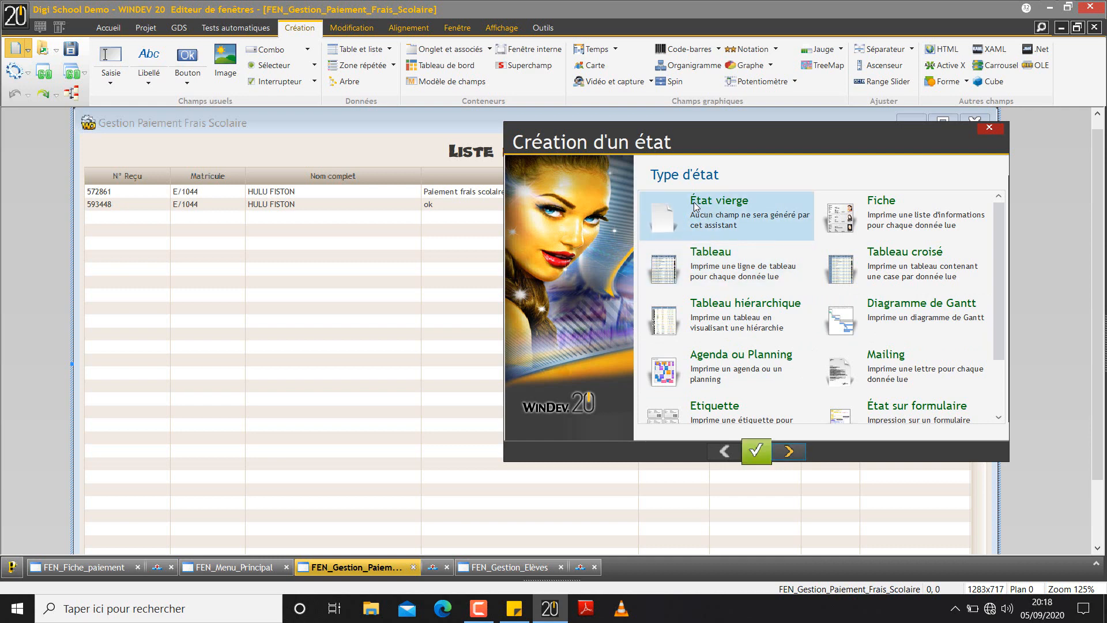
{"action": "left_click", "coordinate": [788, 451]}
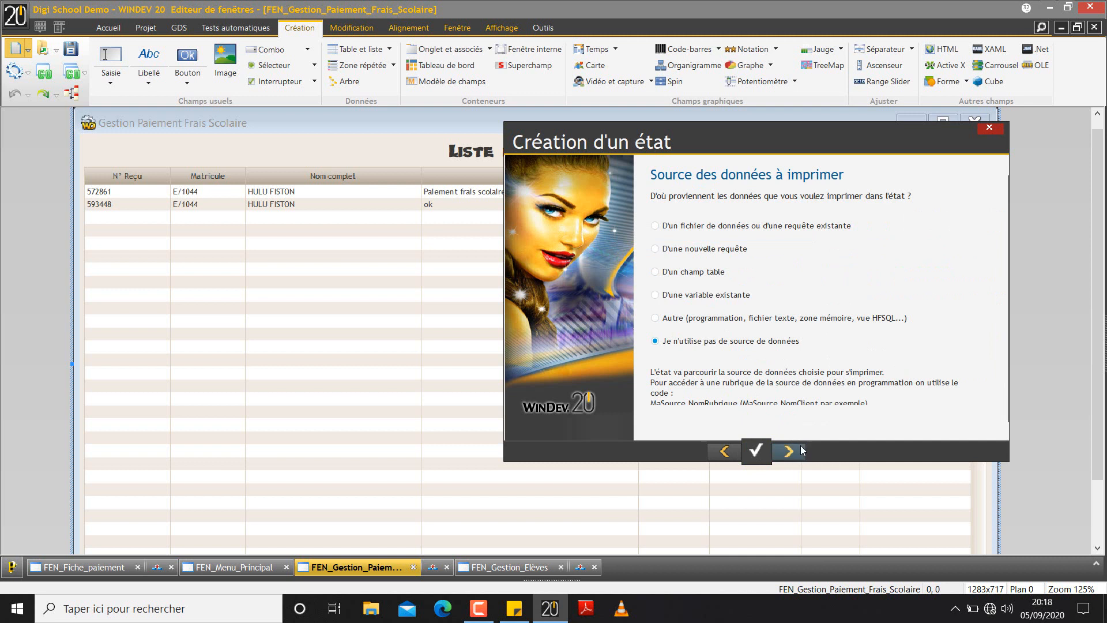
Base the report on an existing data file or query, choosing the paiement file as the source.
{"action": "left_click", "coordinate": [679, 226]}
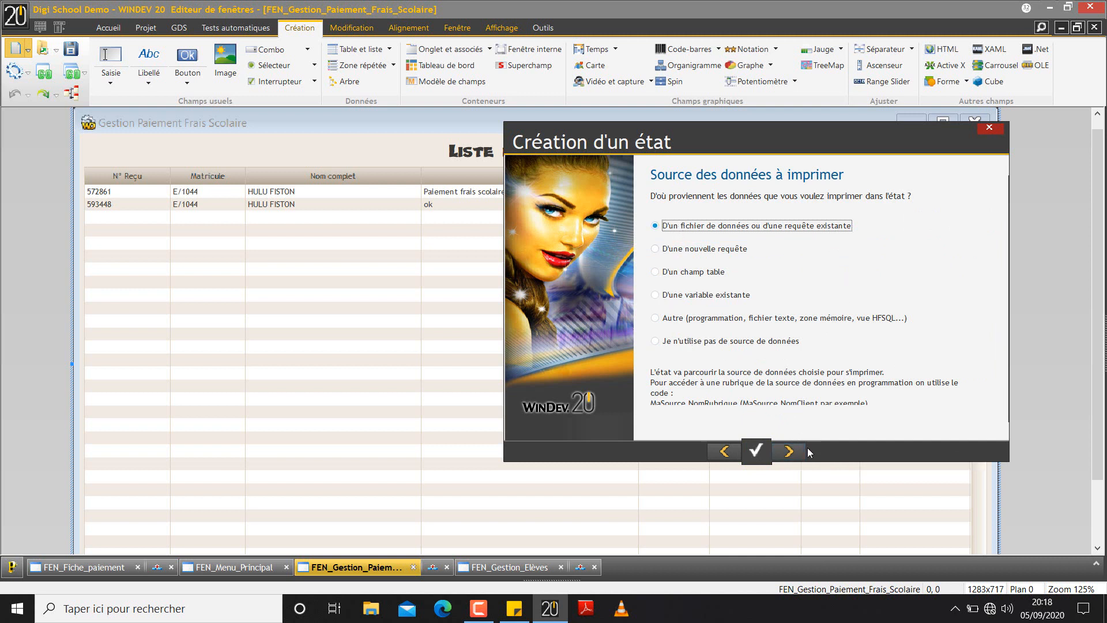
{"action": "left_click", "coordinate": [789, 451]}
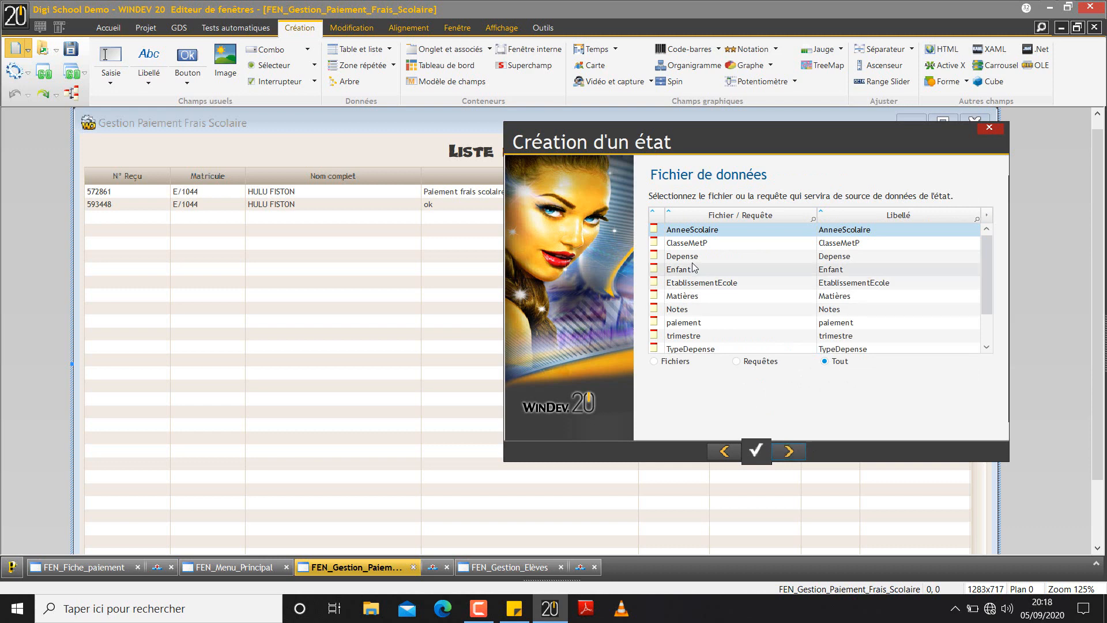
{"action": "right_click", "coordinate": [545, 620]}
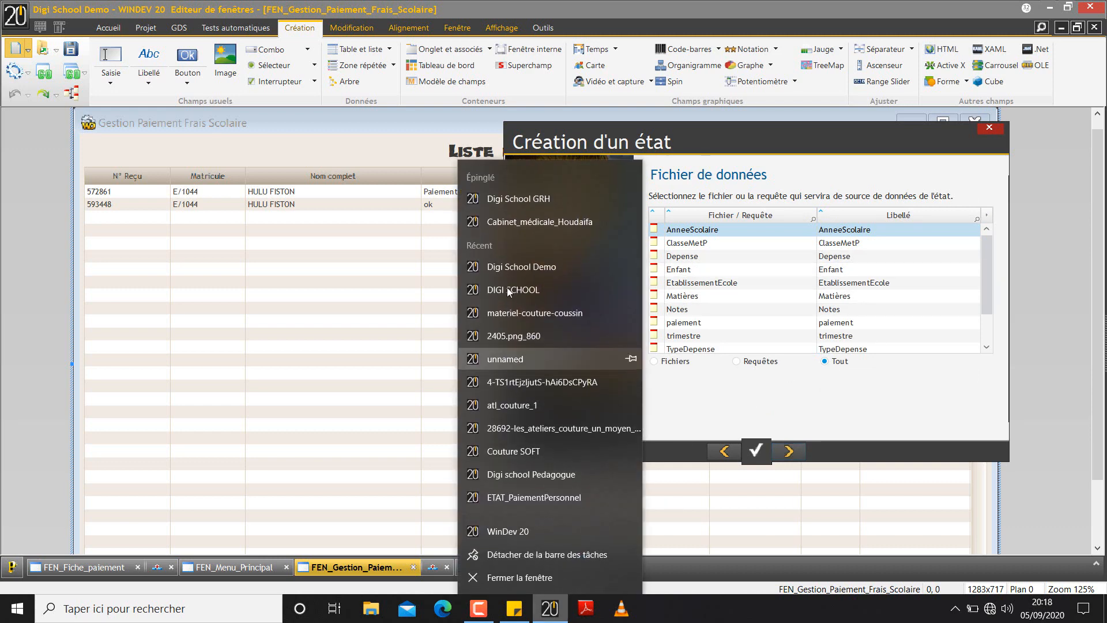
{"action": "left_click", "coordinate": [813, 324]}
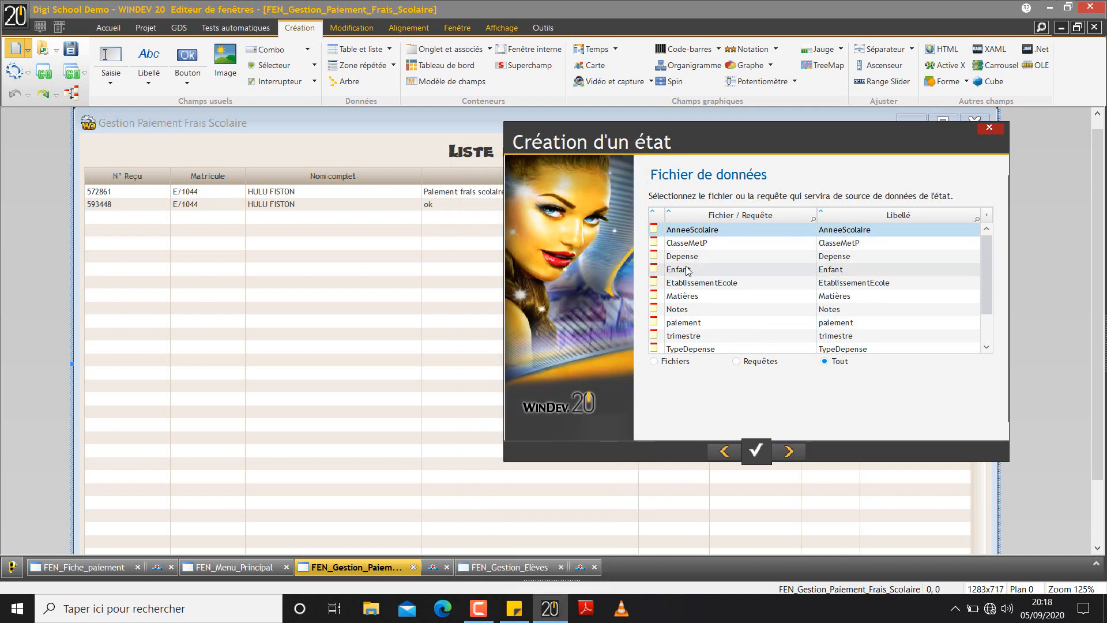
{"action": "double_click", "coordinate": [684, 322]}
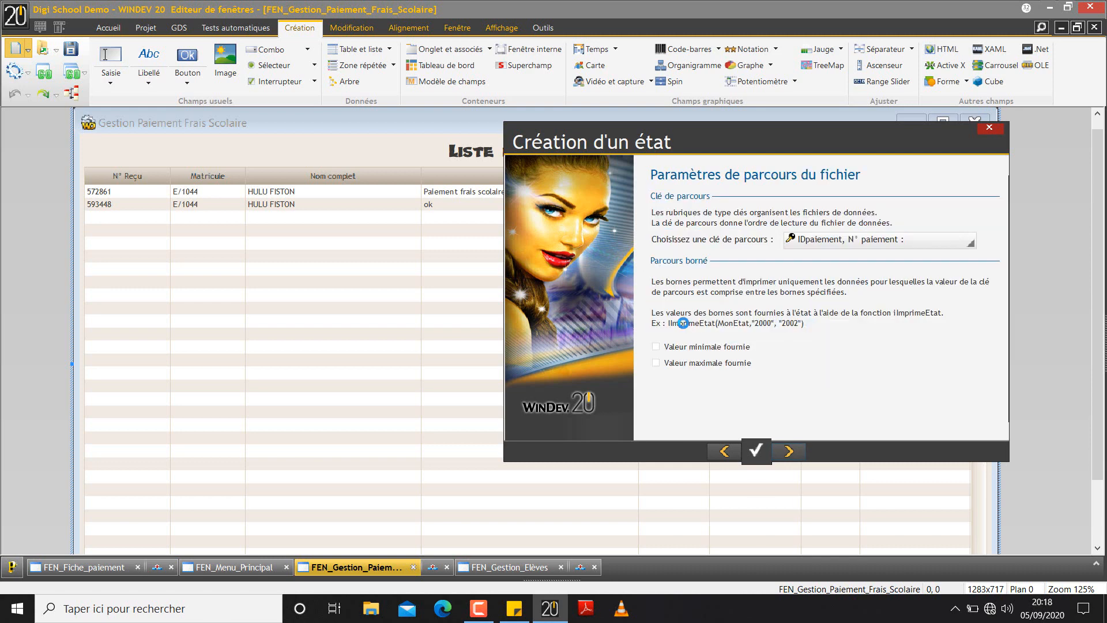
Set the browse key to NumeroRecus, N° Reçu, with both minimum and maximum values supplied as bounds.
{"action": "left_click", "coordinate": [826, 241]}
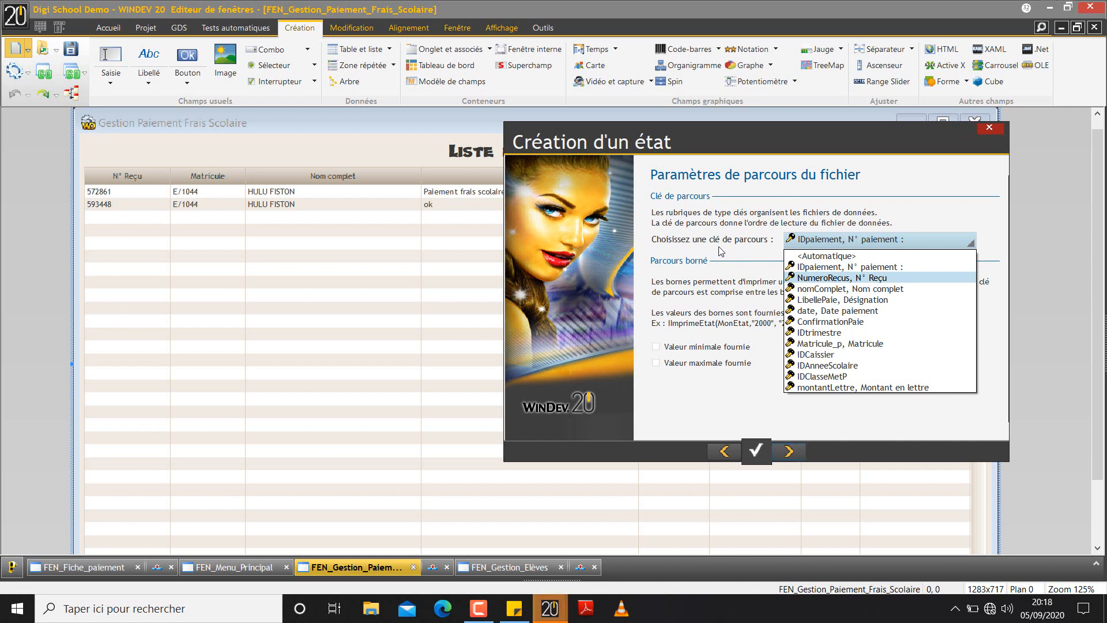
{"action": "left_click", "coordinate": [810, 279]}
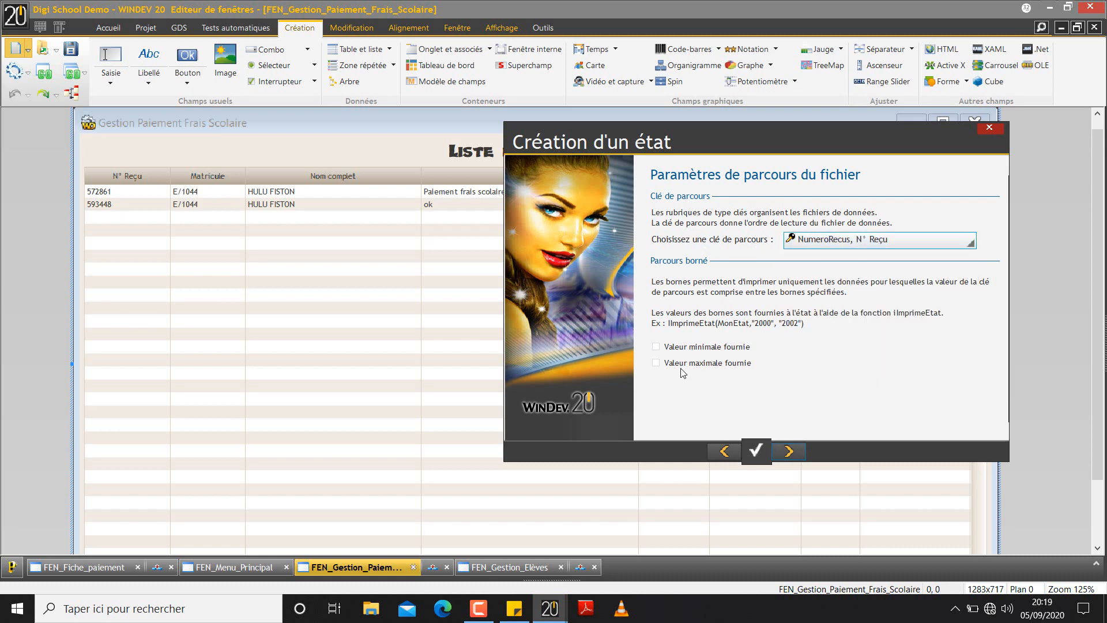
{"action": "left_click", "coordinate": [704, 349]}
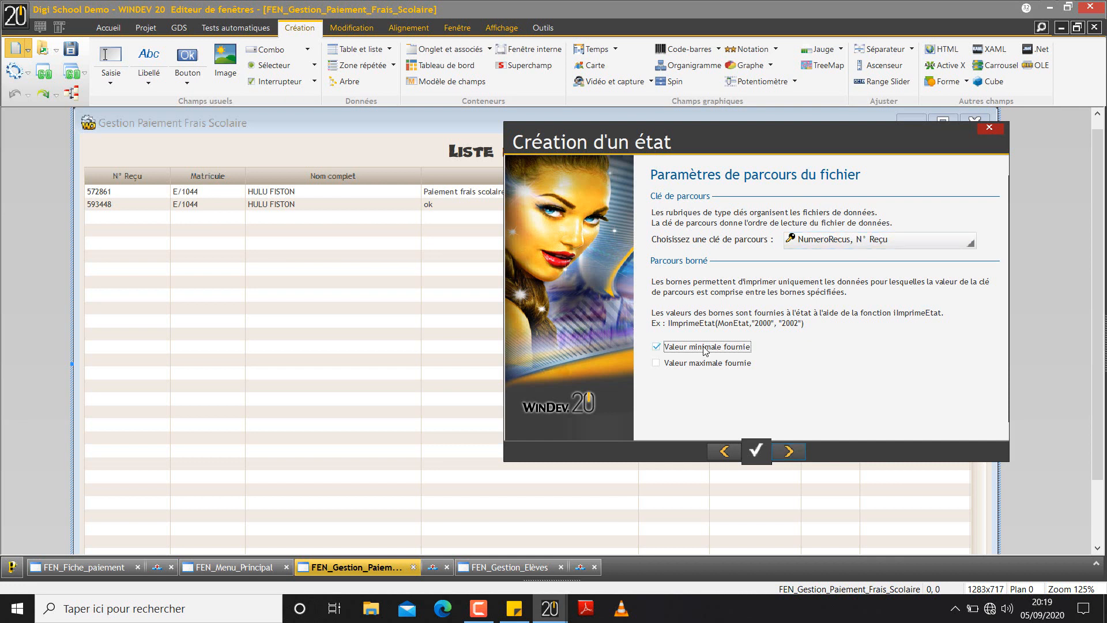
{"action": "left_click", "coordinate": [709, 363]}
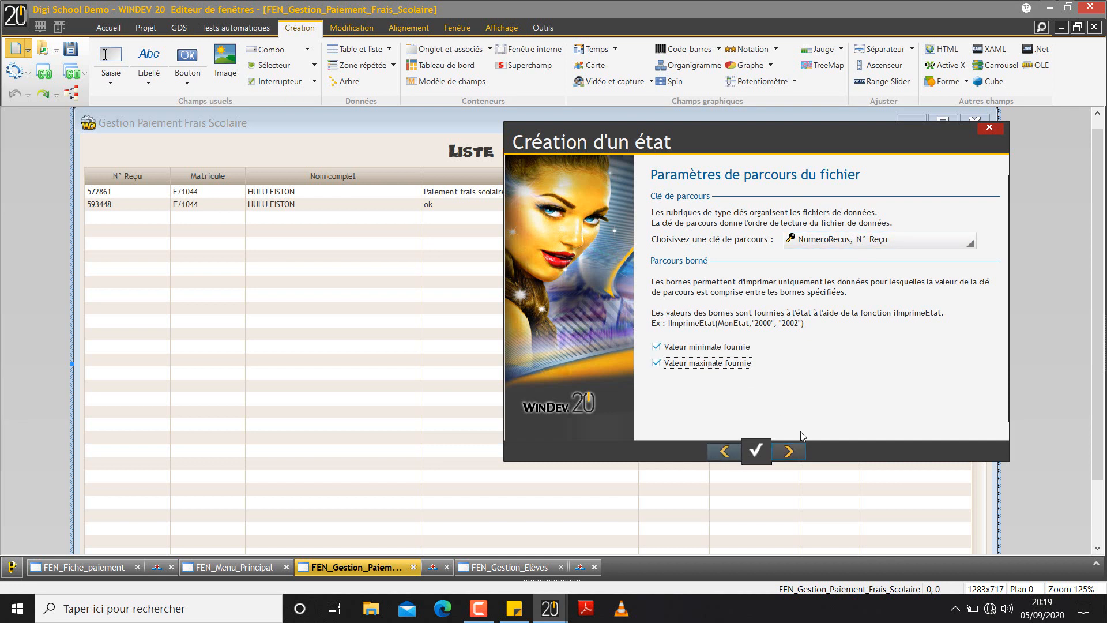
{"action": "left_click", "coordinate": [789, 451]}
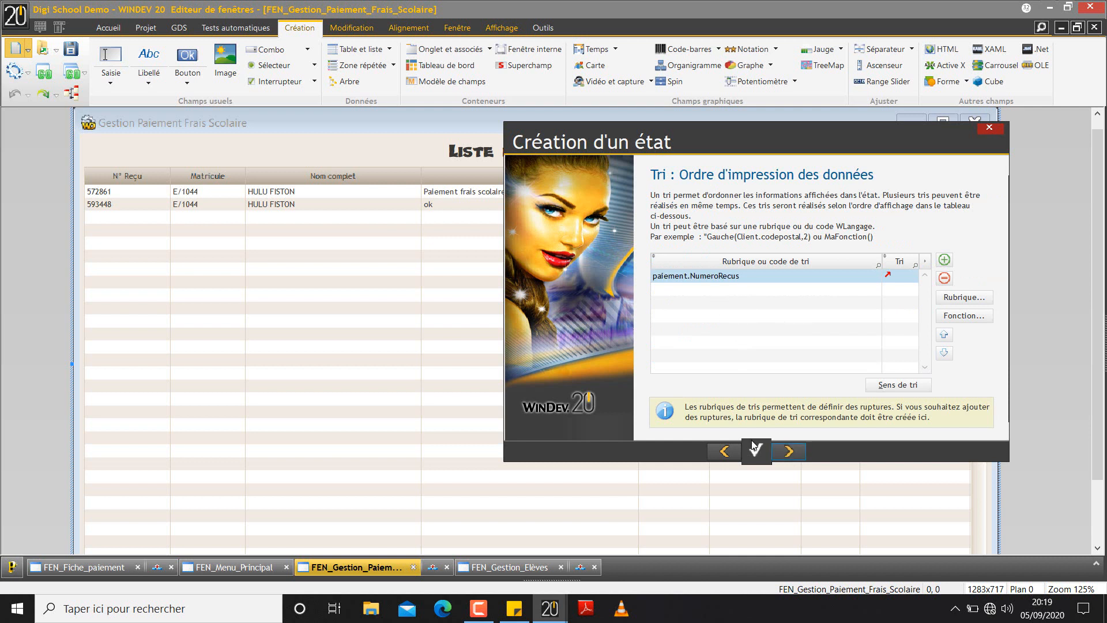
Accept the paiement.NumeroRecus sort, A4 portrait format with 20 mm margins, and the ActivUbuntu template.
{"action": "left_click", "coordinate": [788, 445]}
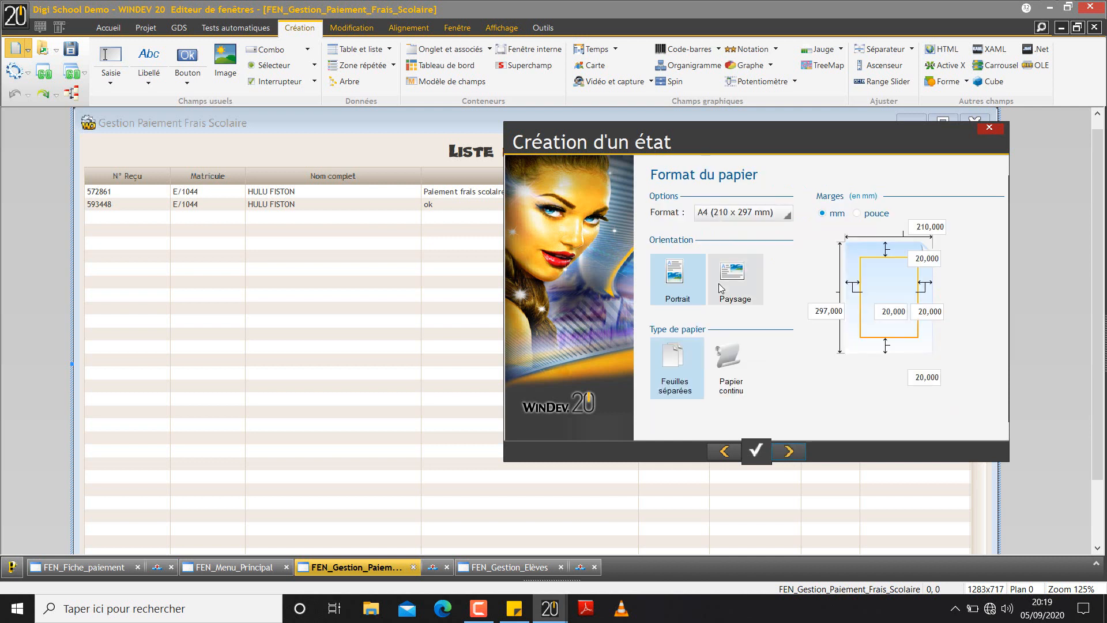
{"action": "left_click", "coordinate": [797, 451]}
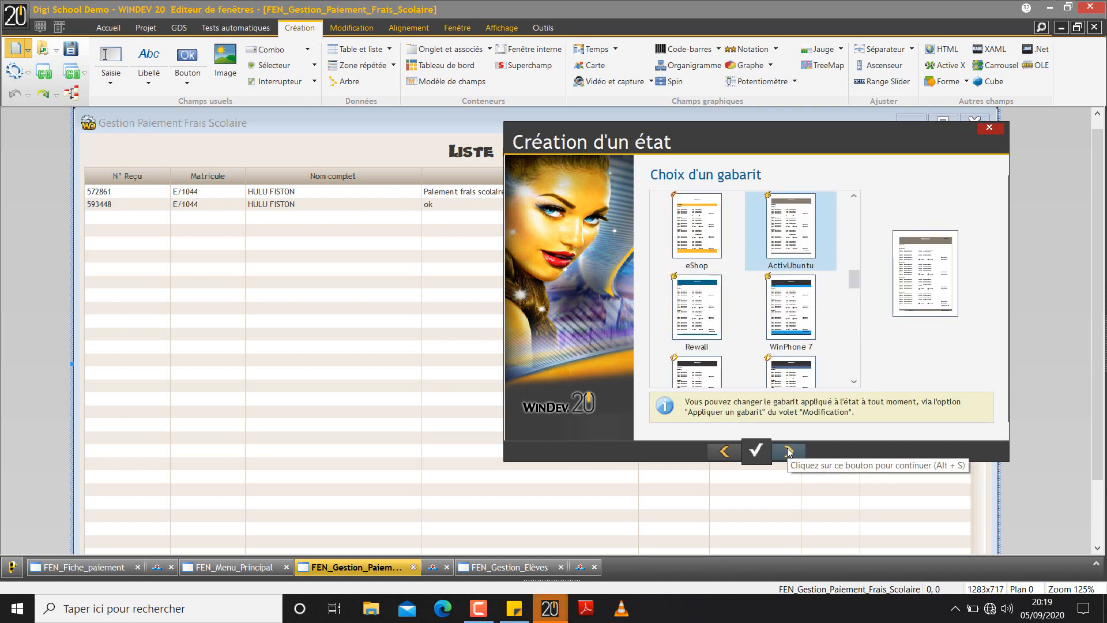
{"action": "left_click", "coordinate": [788, 451]}
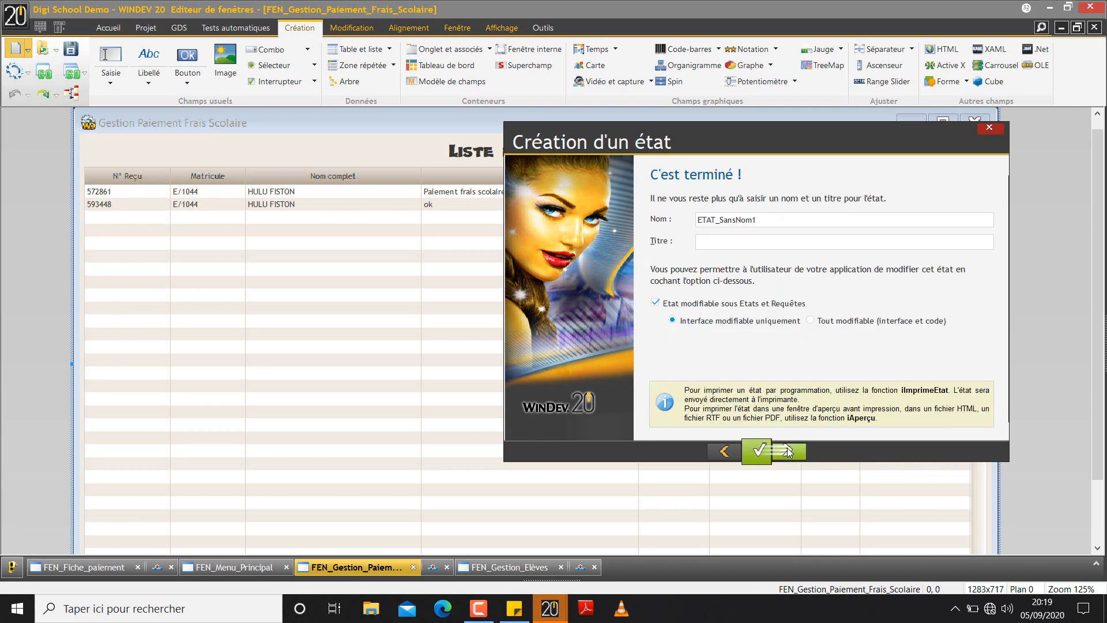
Name the report ETAT_paiementParEleve, title it paiement, disable its modification under Etats et Requêtes, and finish creating it.
{"action": "left_click", "coordinate": [722, 305]}
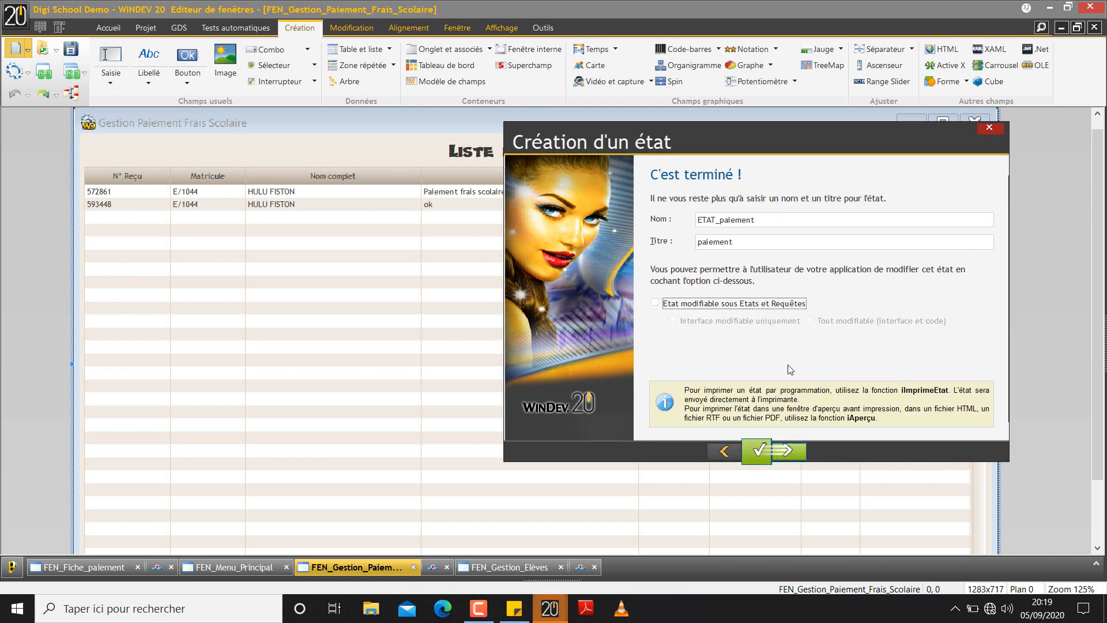
{"action": "left_click", "coordinate": [760, 223]}
{"action": "double_click", "coordinate": [760, 223]}
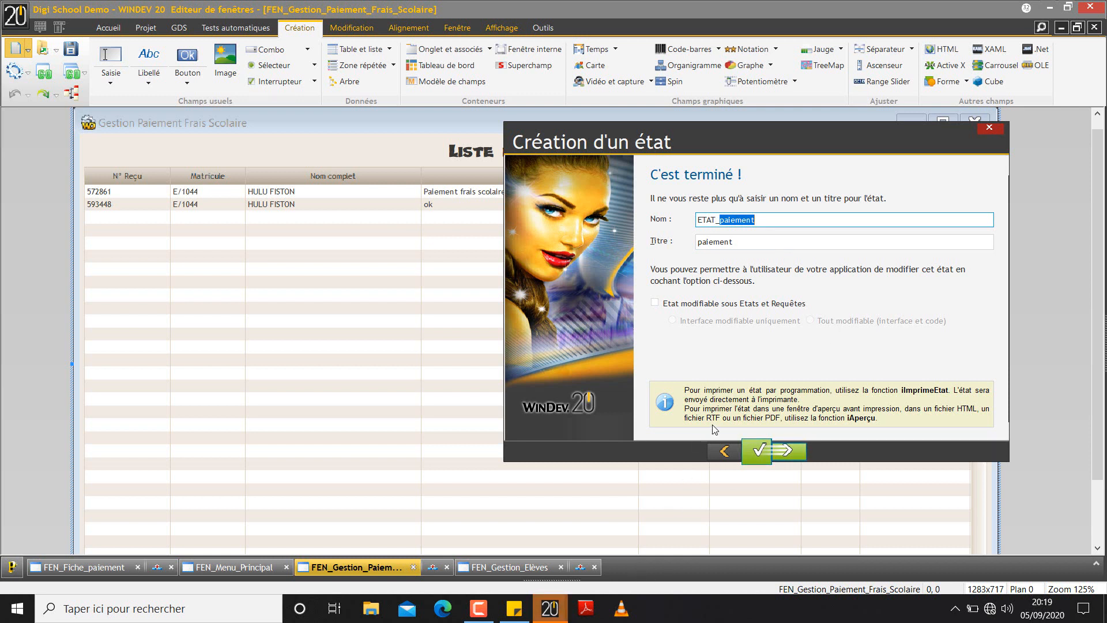
{"action": "left_click", "coordinate": [762, 222]}
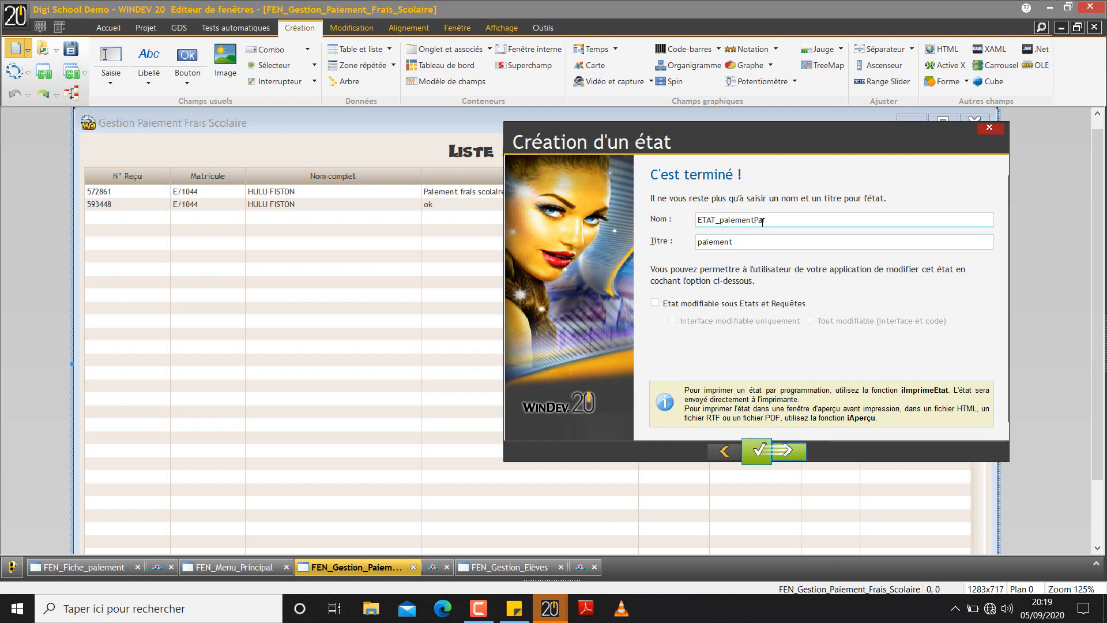
{"action": "type", "text": "ve"}
{"action": "left_click", "coordinate": [798, 452]}
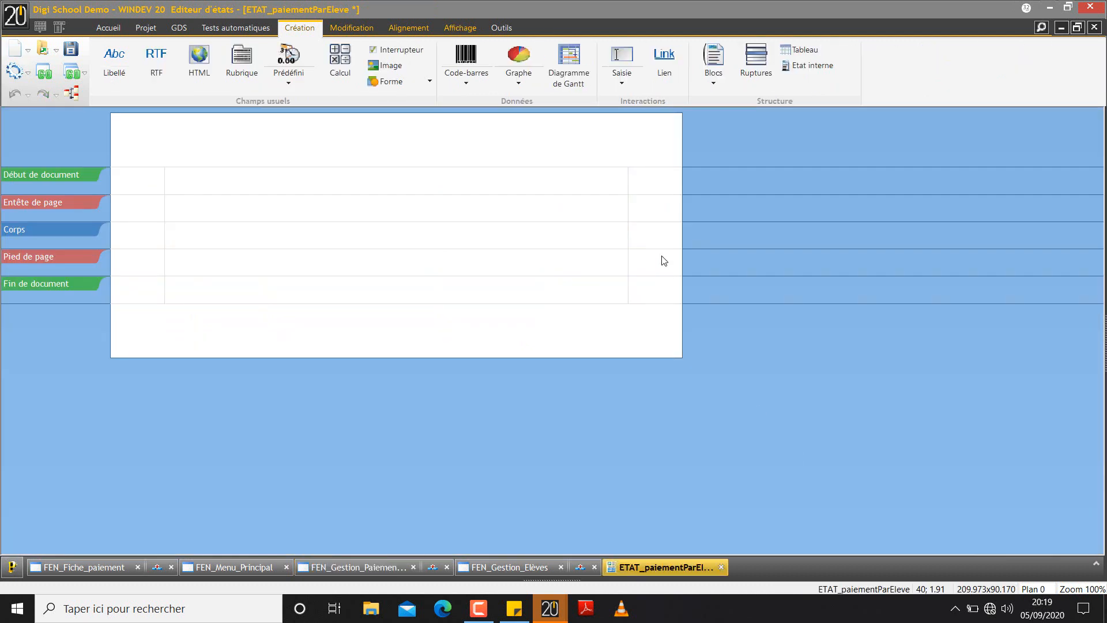
Examine the layout of the ETAT_Reçu report in the DIGI School project and return to the Digi School Demo project.
{"action": "mouse_move", "coordinate": [551, 608]}
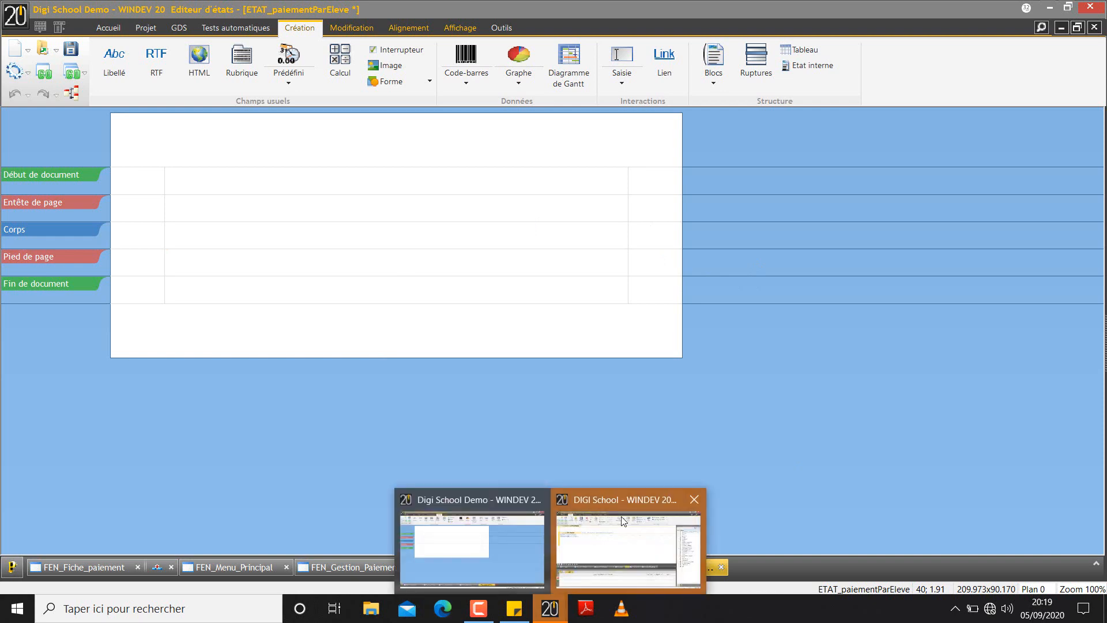
{"action": "left_click", "coordinate": [610, 561]}
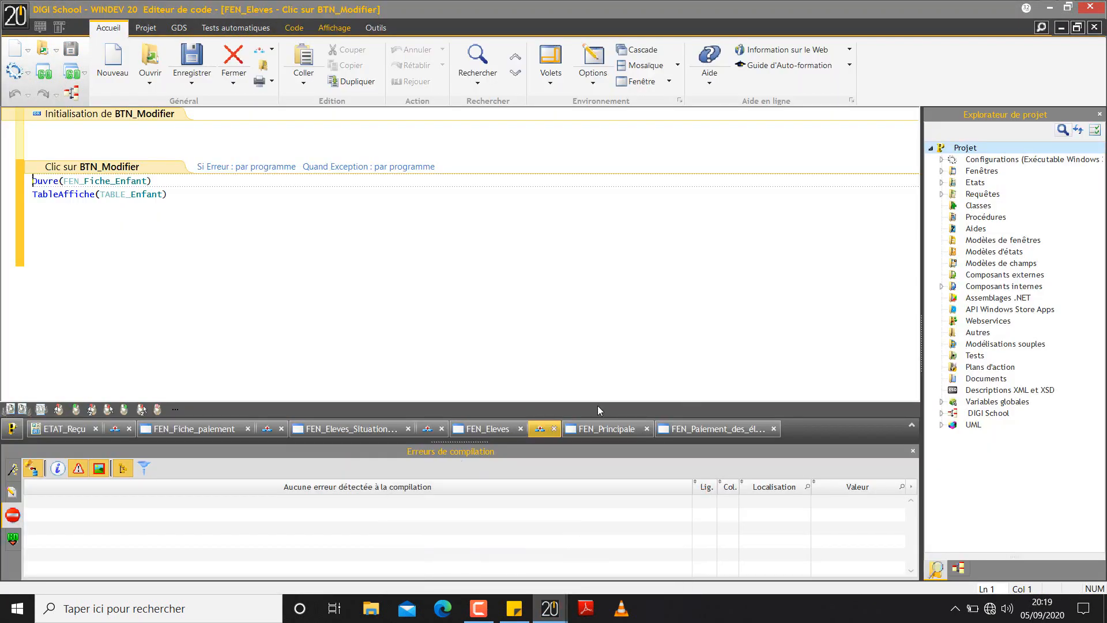
{"action": "left_click", "coordinate": [81, 429]}
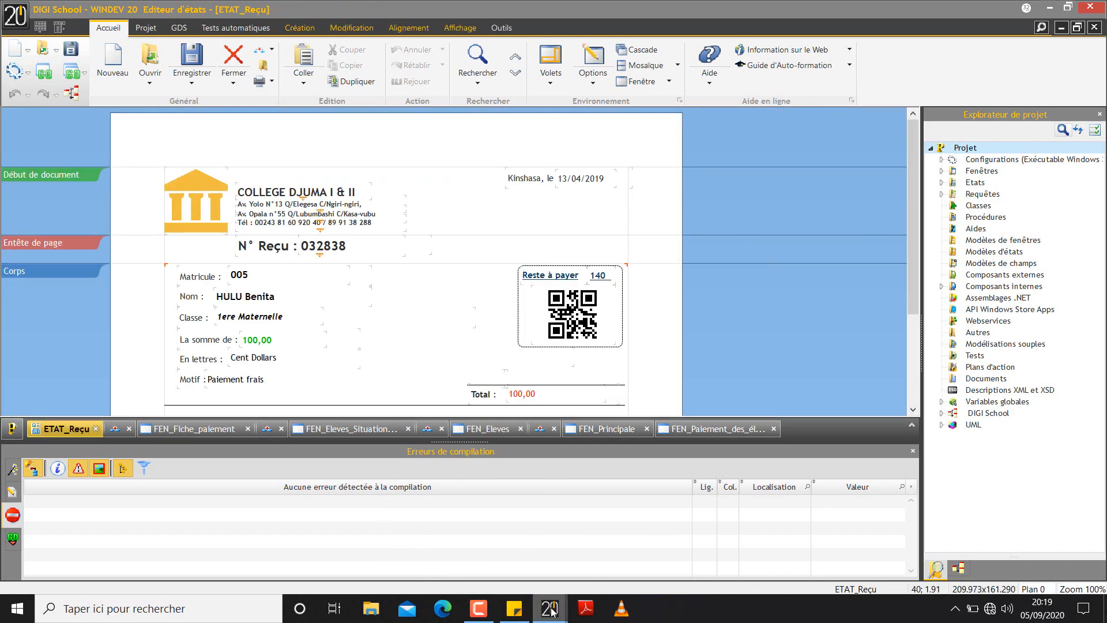
{"action": "mouse_move", "coordinate": [552, 612]}
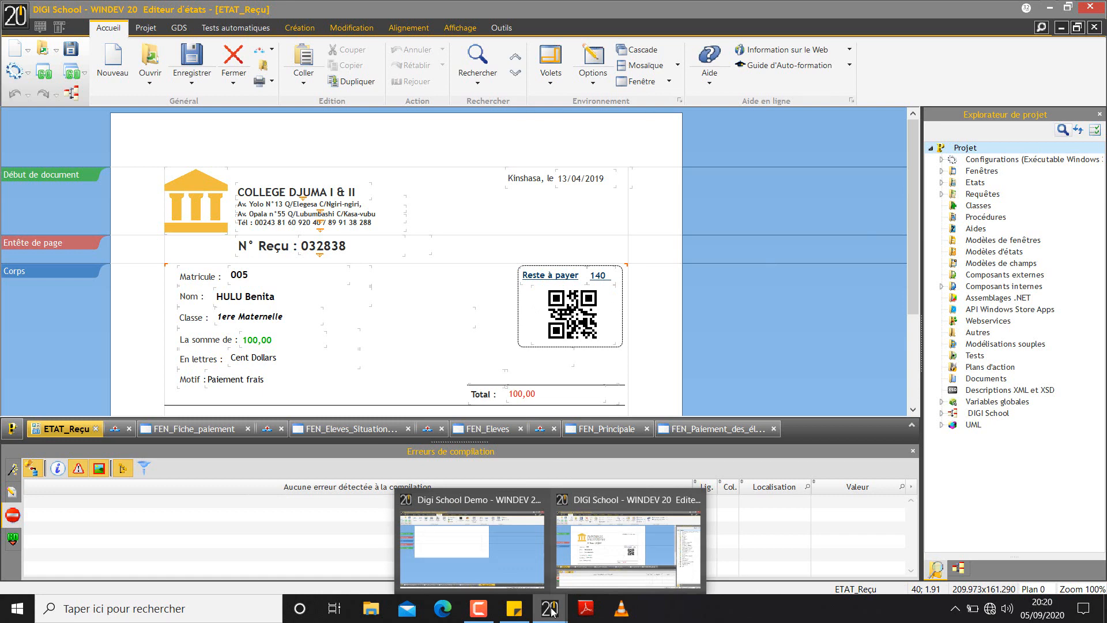
{"action": "left_click", "coordinate": [501, 556]}
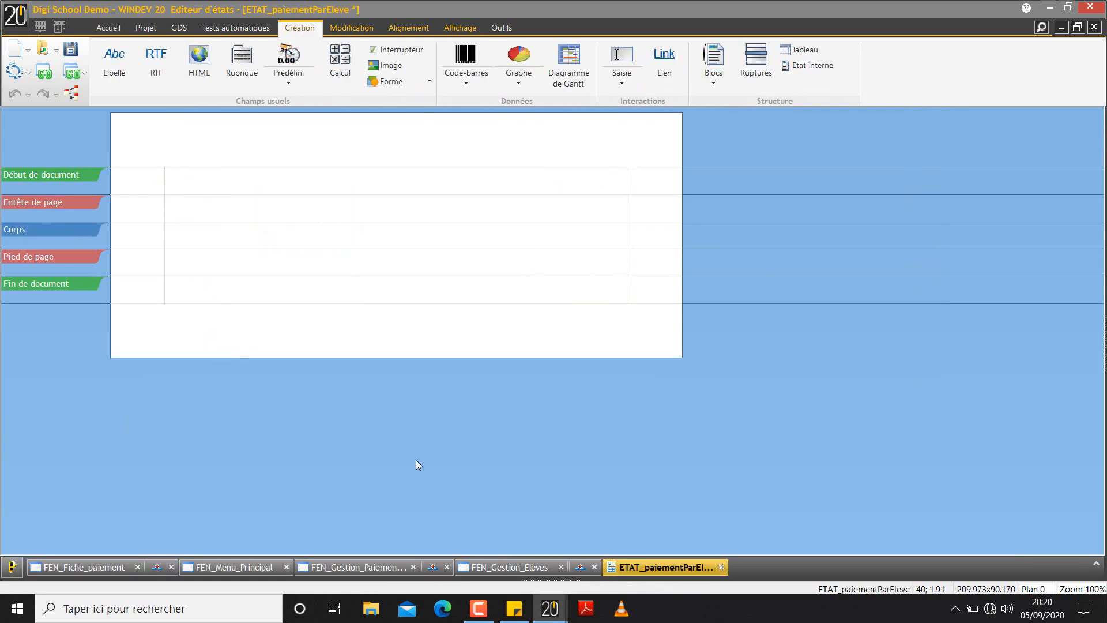
Enlarge the Début de document block to about 31 mm high by lowering its boundary with the page header.
{"action": "left_click", "coordinate": [156, 197]}
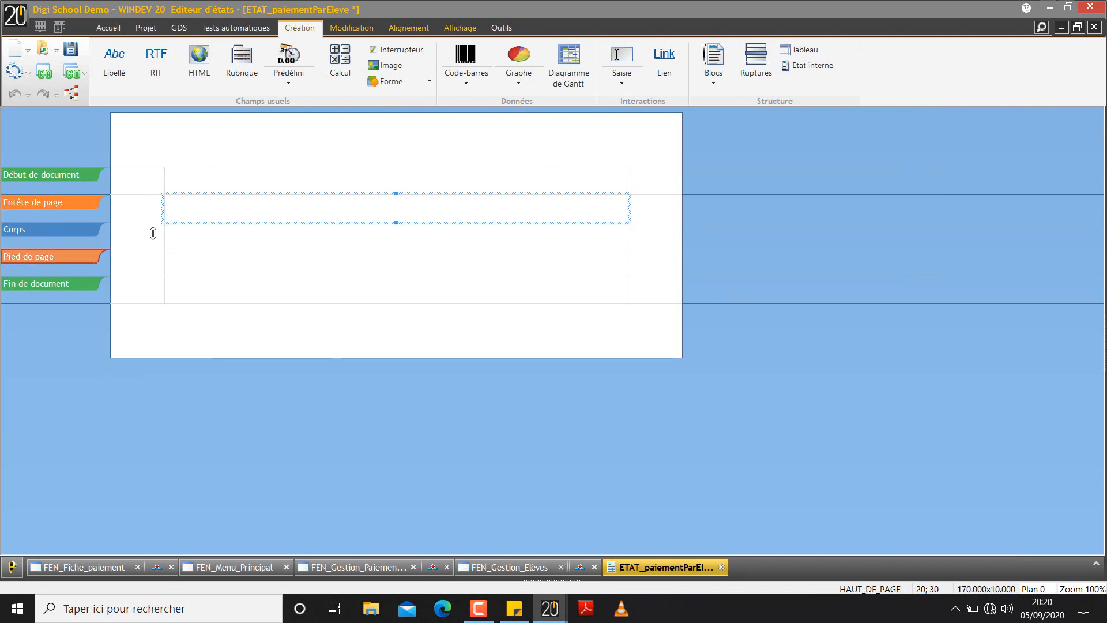
{"action": "left_click", "coordinate": [810, 109]}
{"action": "left_click_drag", "start_coordinate": [133, 194], "coordinate": [127, 238]}
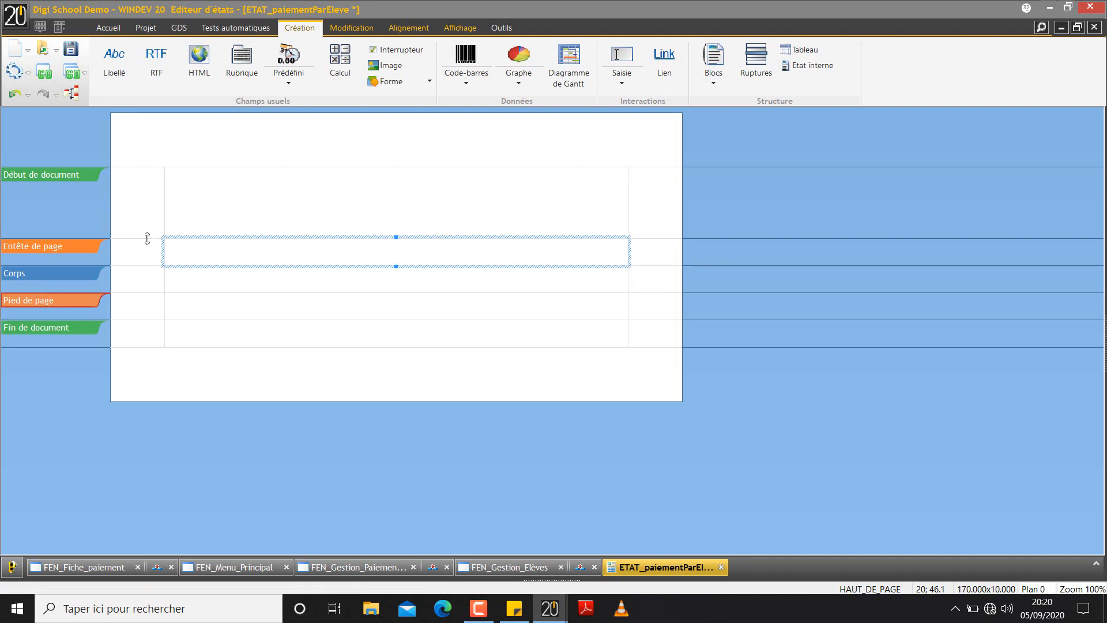
{"action": "left_click_drag", "start_coordinate": [148, 238], "coordinate": [147, 251]}
{"action": "left_click", "coordinate": [768, 188]}
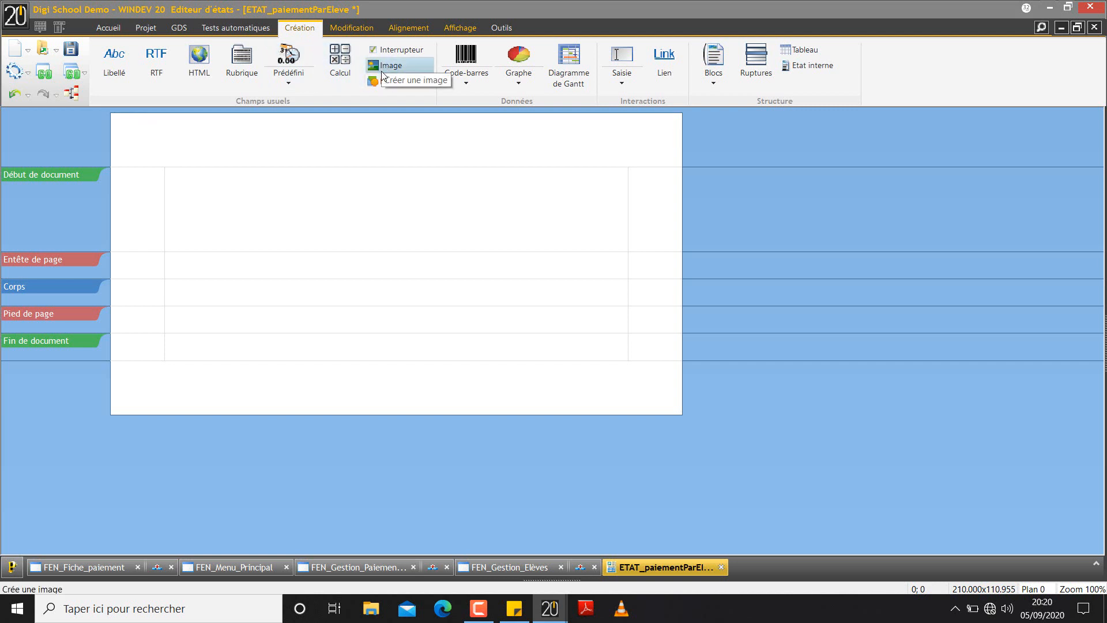
{"action": "left_click", "coordinate": [696, 247]}
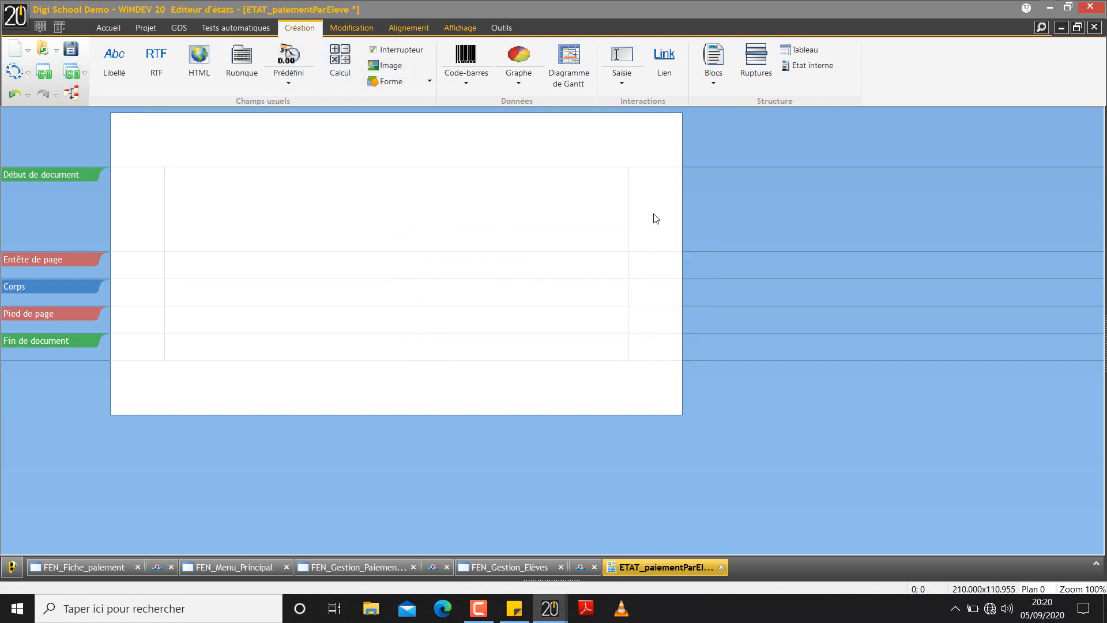
Insert an image field at the upper-left corner of the Début de document block, sized about 23 by 23 mm.
{"action": "left_click", "coordinate": [394, 67]}
{"action": "left_click", "coordinate": [162, 165]}
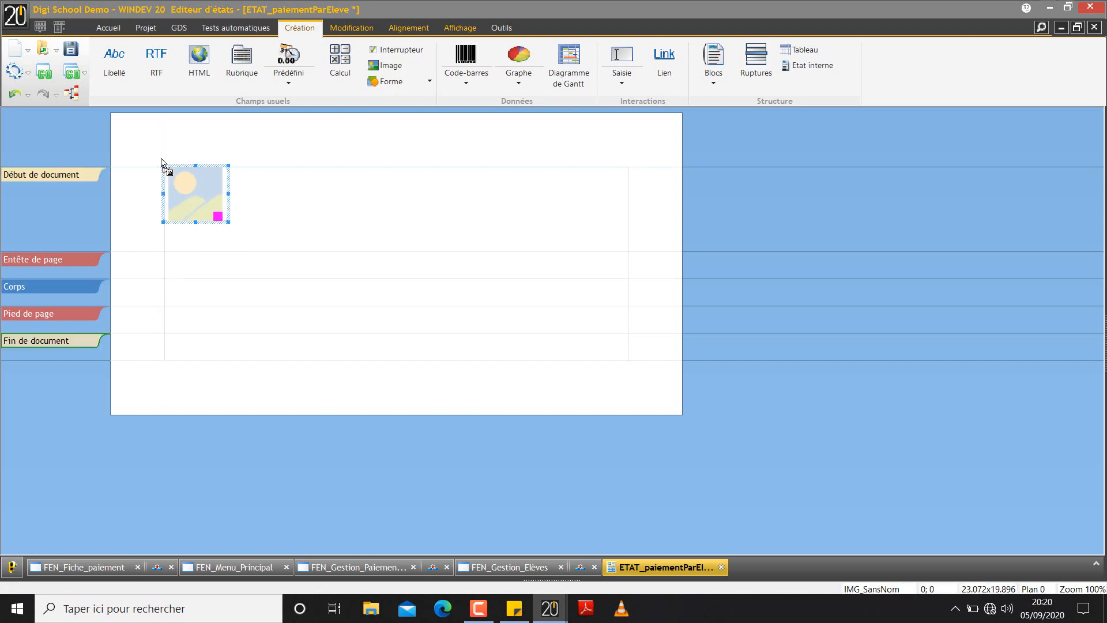
{"action": "left_click", "coordinate": [388, 81]}
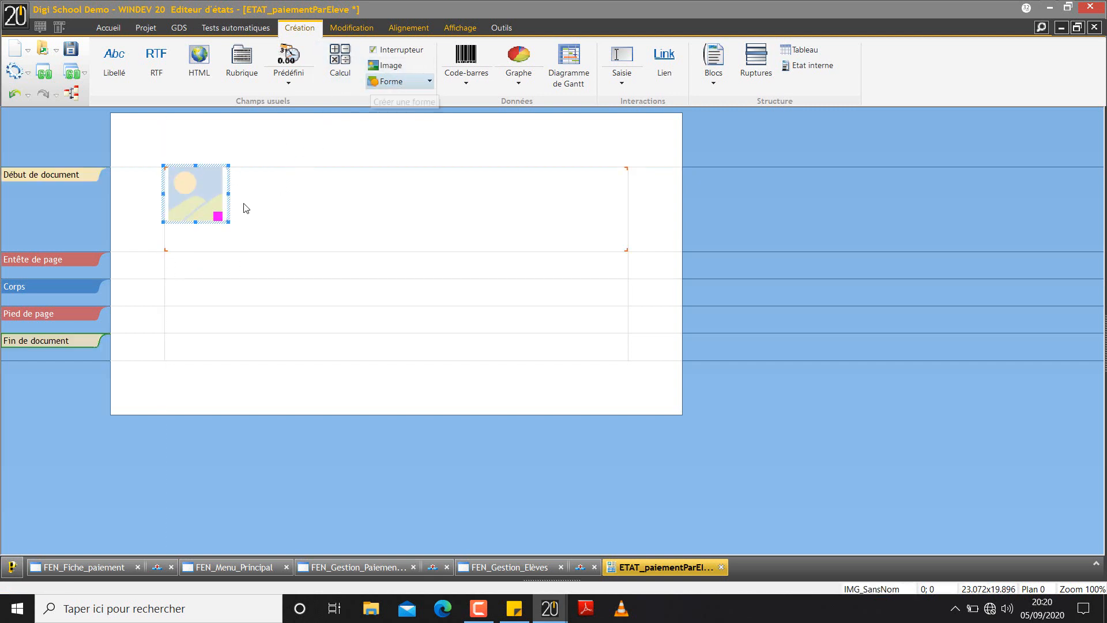
{"action": "mouse_move", "coordinate": [228, 221]}
{"action": "left_mouse_down"}
{"action": "mouse_move", "coordinate": [238, 228]}
{"action": "mouse_move", "coordinate": [227, 229]}
{"action": "left_mouse_up"}
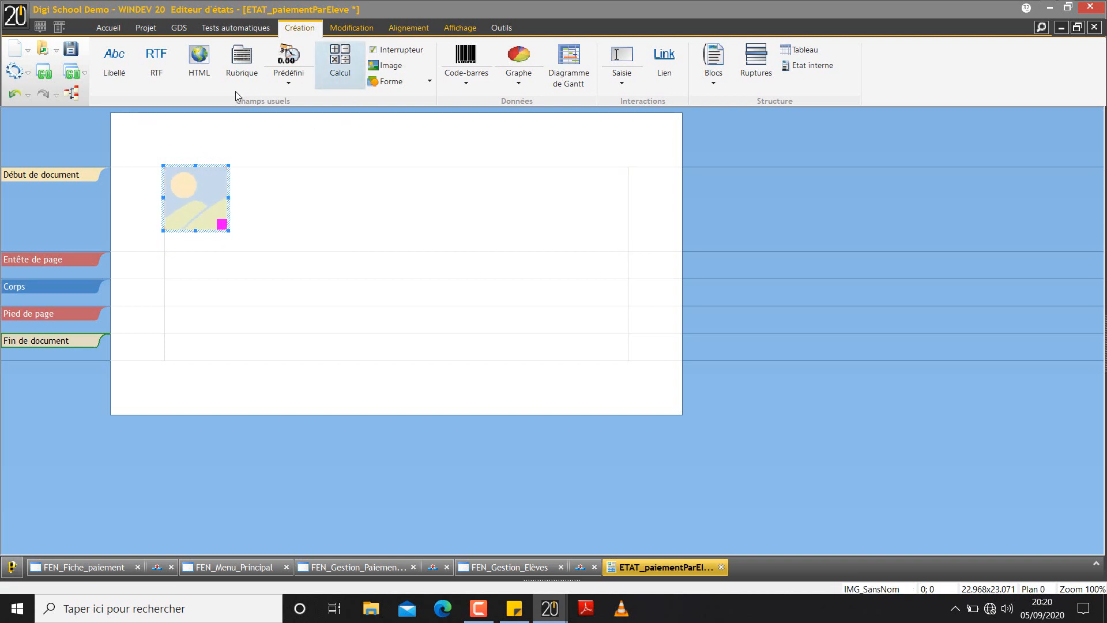
Add a text label directly beside the image in the Début de document block, about 39 by 6 mm.
{"action": "left_click", "coordinate": [233, 156]}
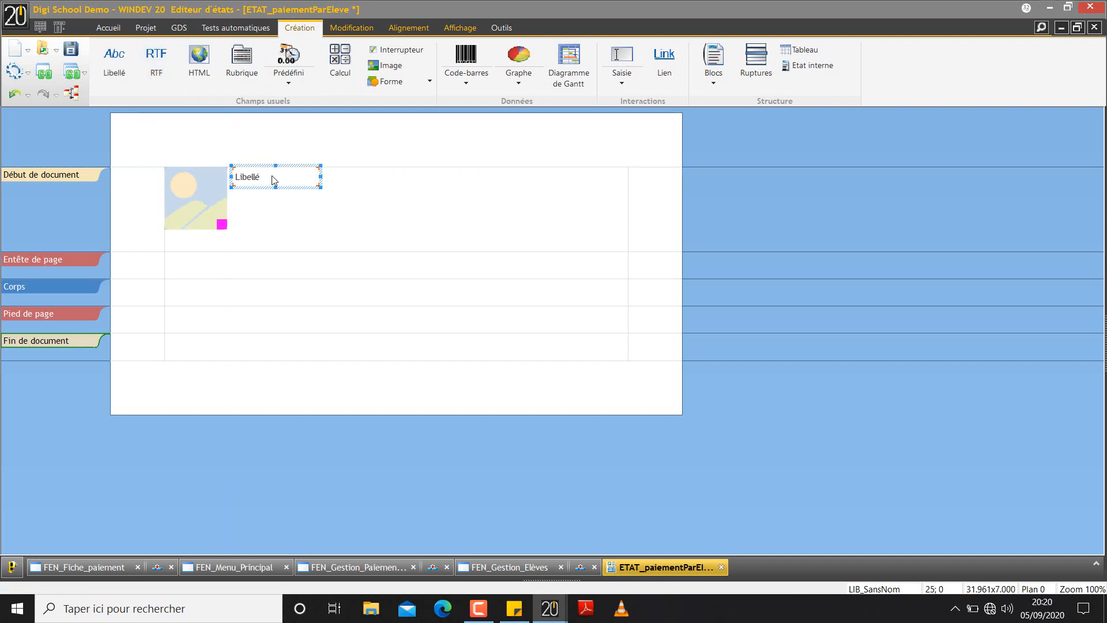
{"action": "left_click_drag", "start_coordinate": [321, 180], "coordinate": [286, 184]}
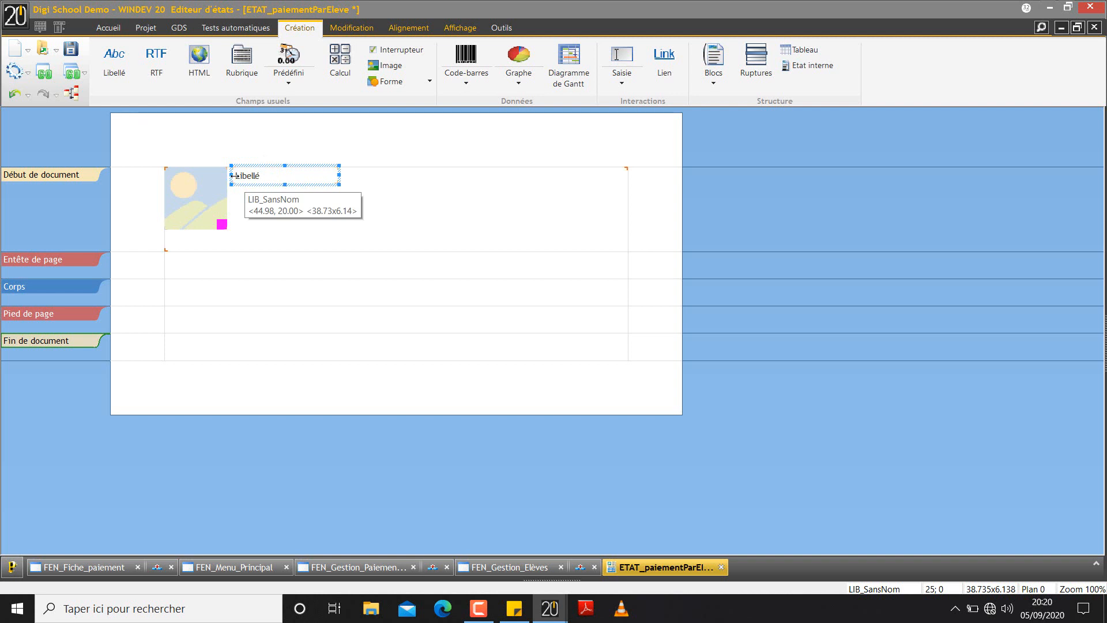
{"action": "left_click", "coordinate": [200, 184]}
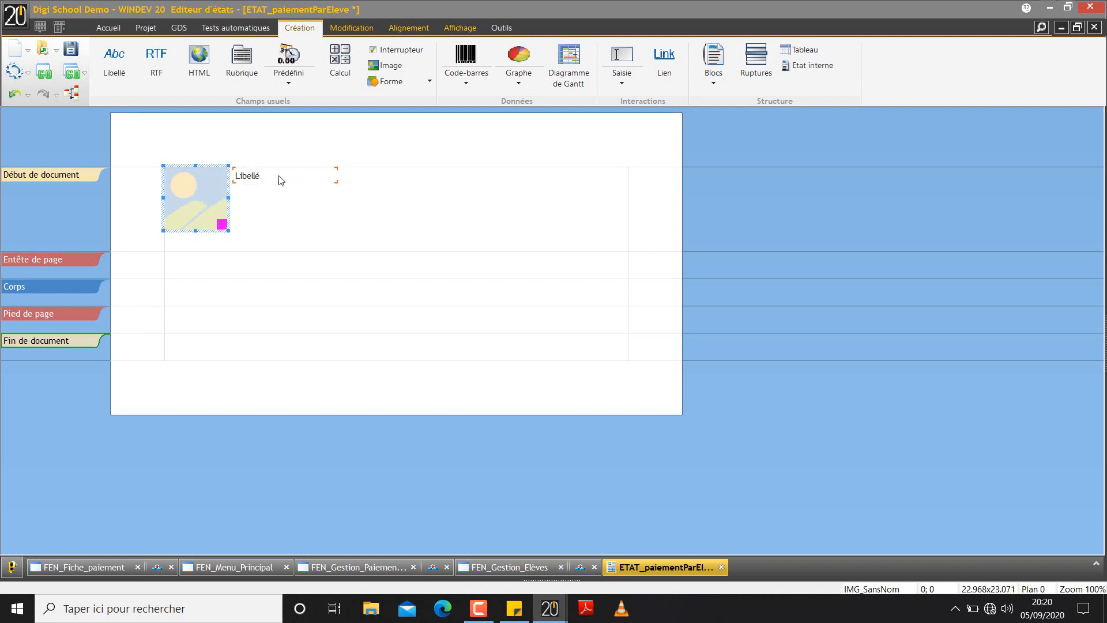
{"action": "left_click", "coordinate": [248, 182]}
{"action": "left_click", "coordinate": [221, 188]}
{"action": "left_click", "coordinate": [255, 185]}
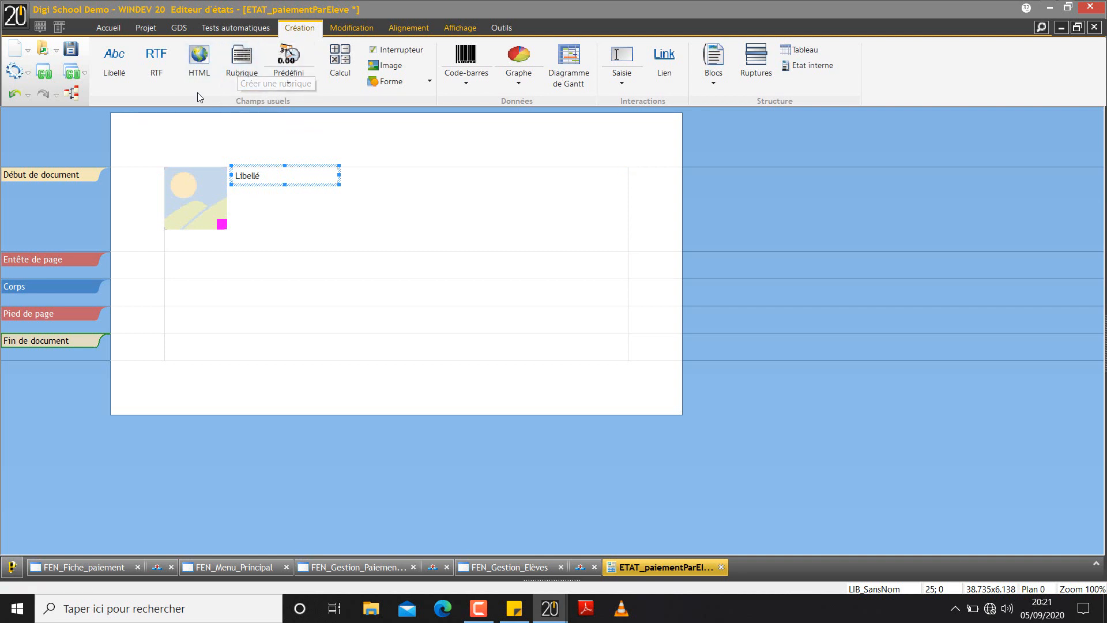
Set the label's text to COLLEGE DJUMA EP 1 & 2 and widen it to about 48 mm.
{"action": "left_click", "coordinate": [114, 63]}
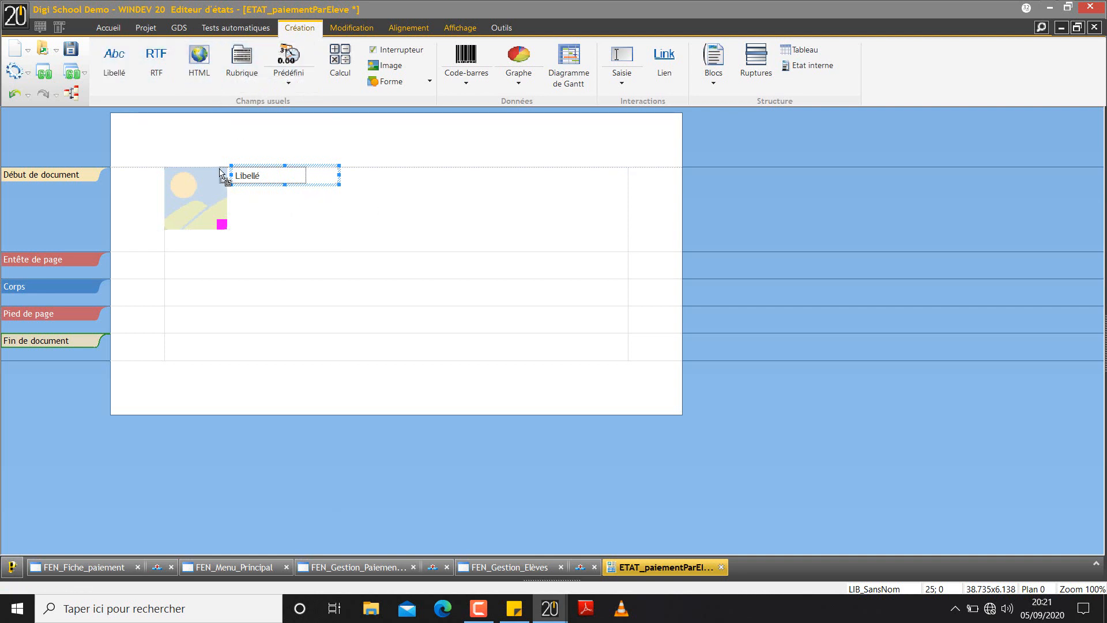
{"action": "left_click", "coordinate": [265, 184]}
{"action": "type", "text": "COLLEGE DJUMA EP"}
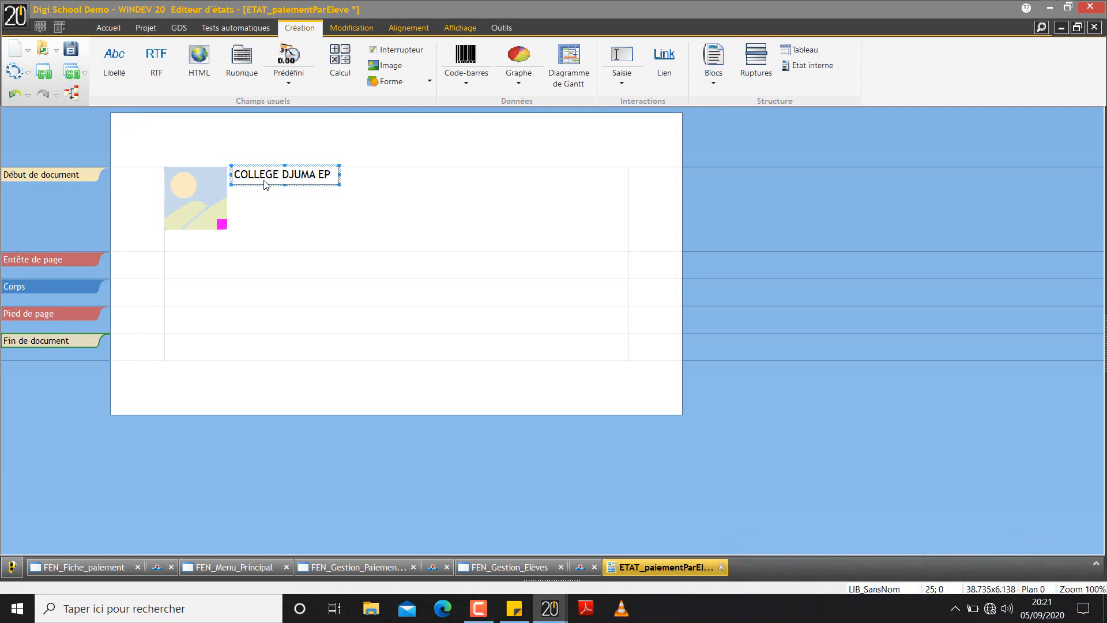
{"action": "key", "text": "ctrl+a"}
{"action": "type", "text": "1"}
{"action": "left_click", "coordinate": [266, 185]}
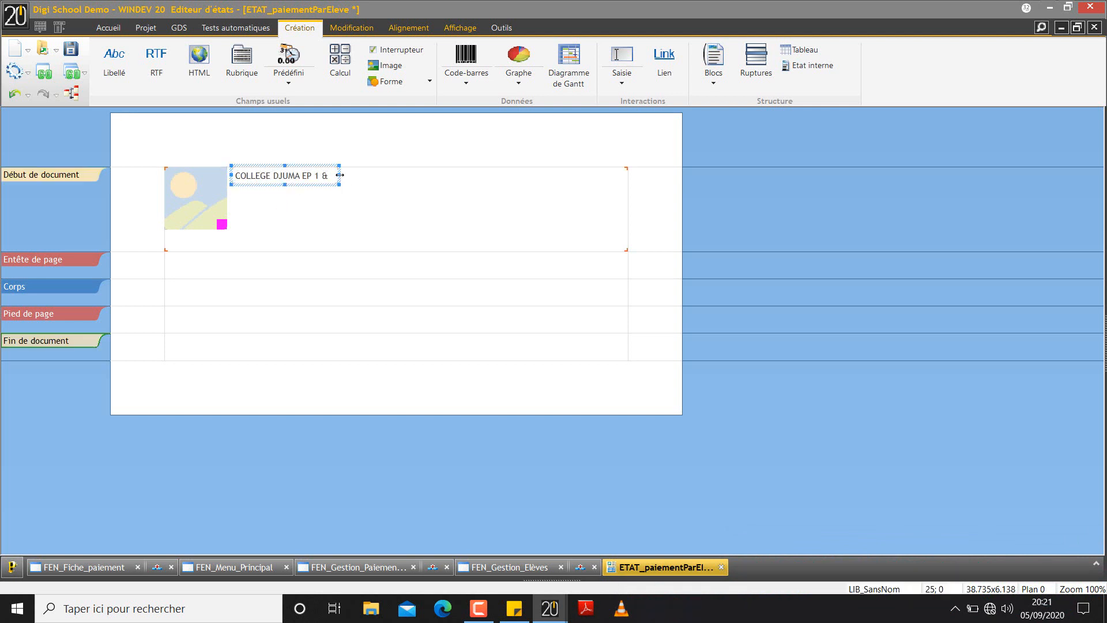
{"action": "left_click_drag", "start_coordinate": [341, 175], "coordinate": [364, 175]}
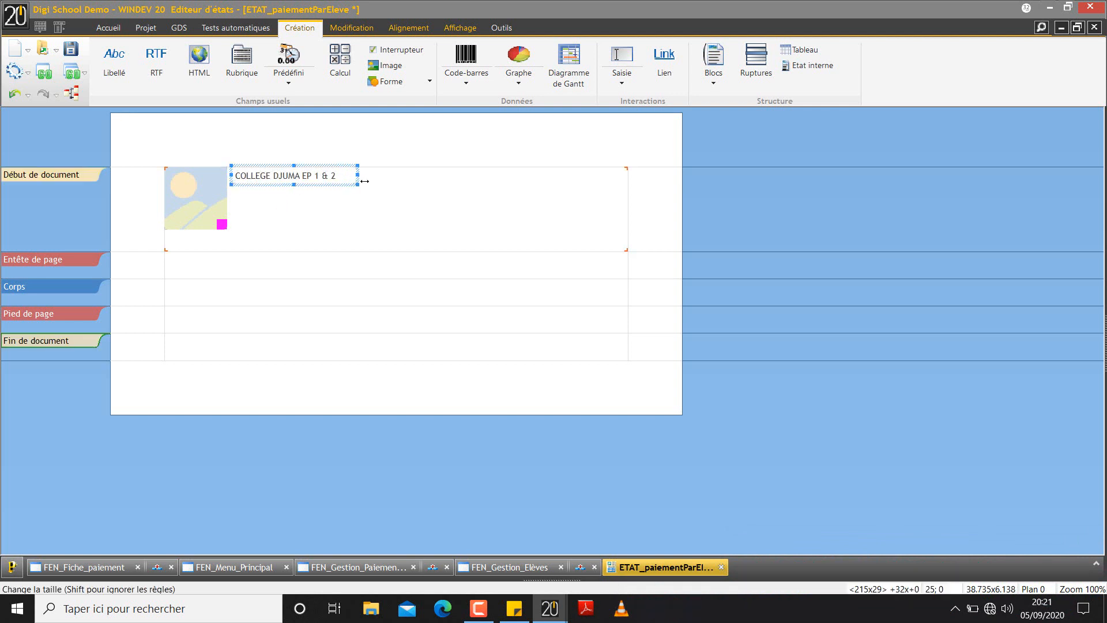
Format the school name label in bold at size 11 and widen it further to the right.
{"action": "double_click", "coordinate": [310, 182]}
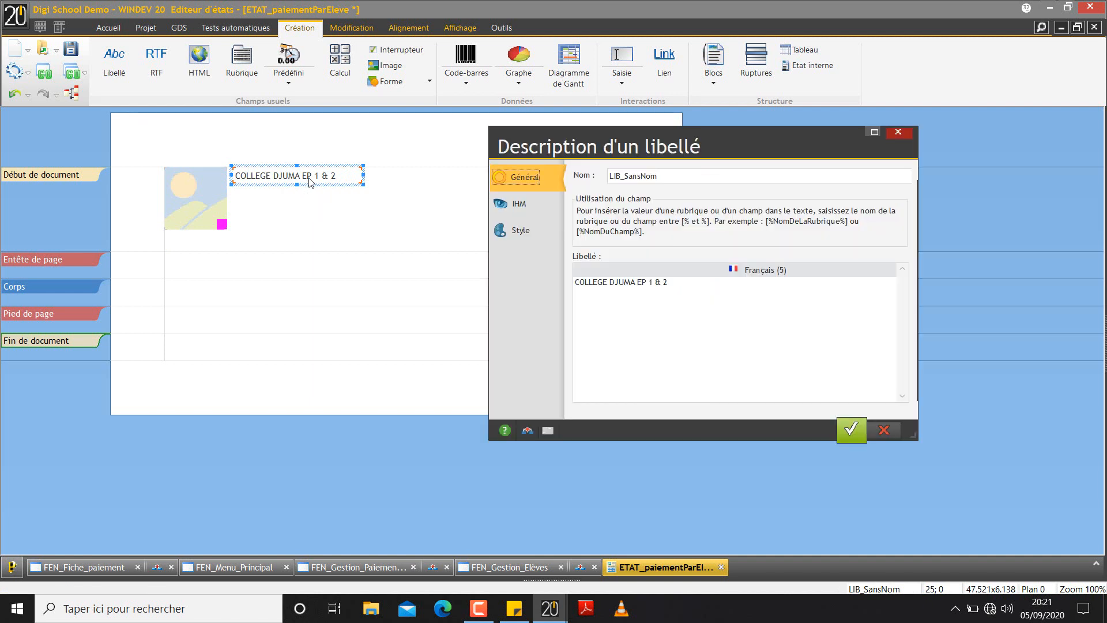
{"action": "left_click", "coordinate": [526, 233]}
{"action": "left_click", "coordinate": [664, 351]}
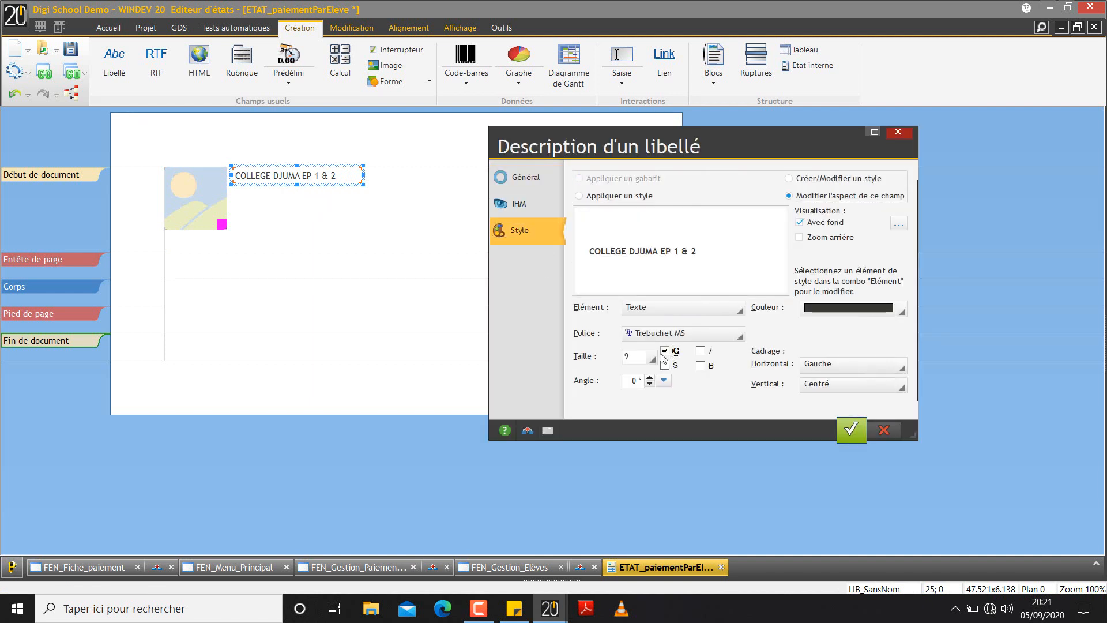
{"action": "left_click", "coordinate": [652, 358]}
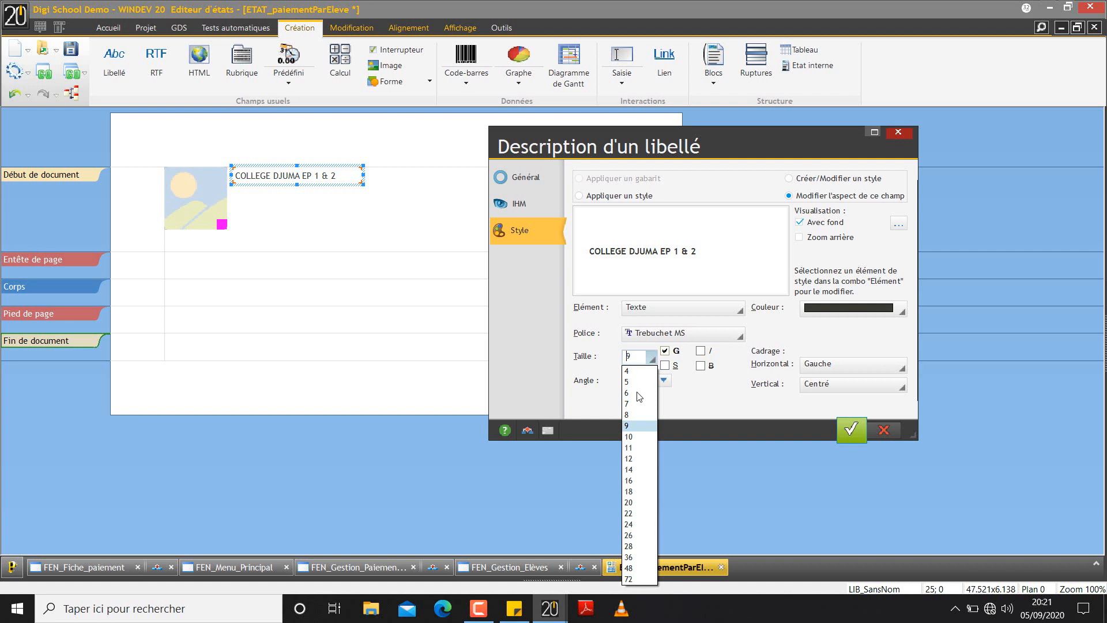
{"action": "left_click", "coordinate": [632, 448]}
{"action": "left_click", "coordinate": [852, 430]}
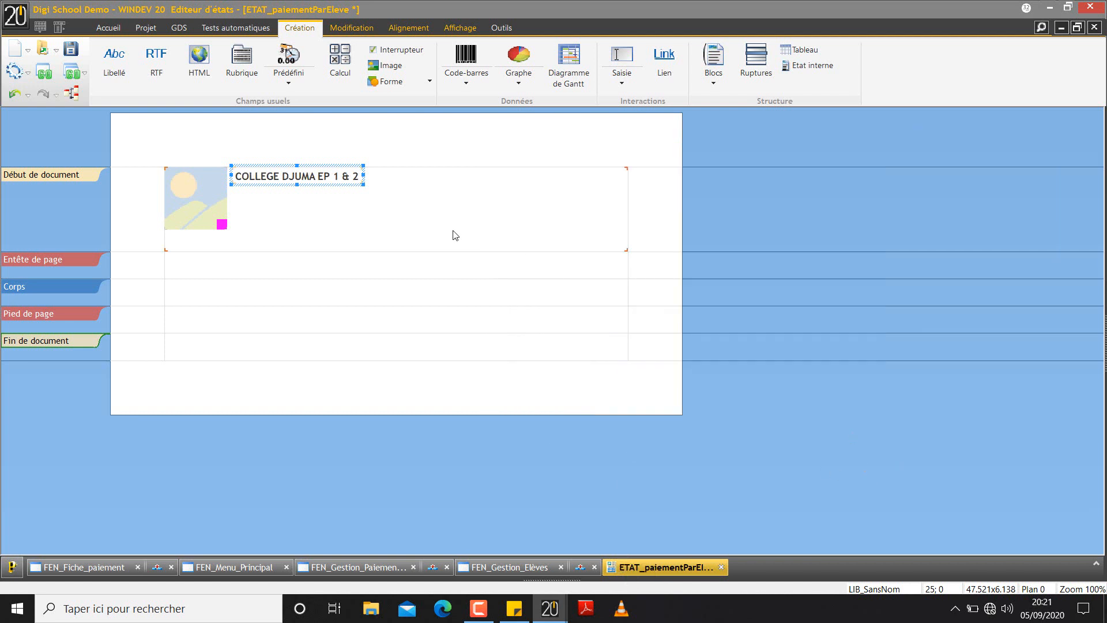
{"action": "left_click_drag", "start_coordinate": [363, 175], "coordinate": [396, 176]}
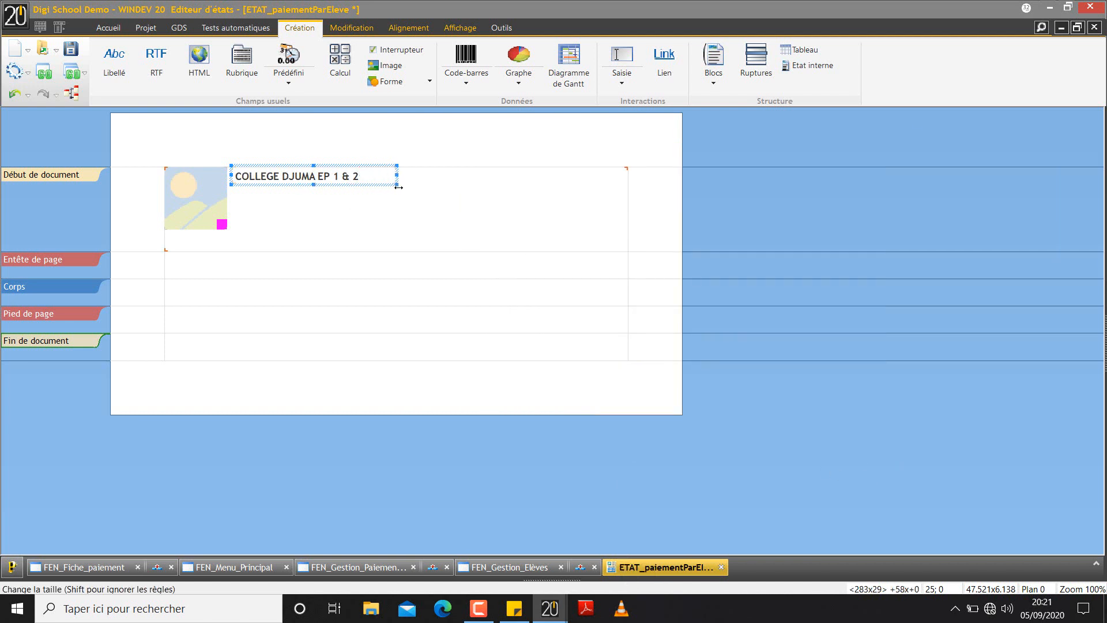
Insert a predefined JJ/MM/AAAA date field at the right end of the Début de document block and narrow it to about 28 mm.
{"action": "left_click", "coordinate": [374, 240]}
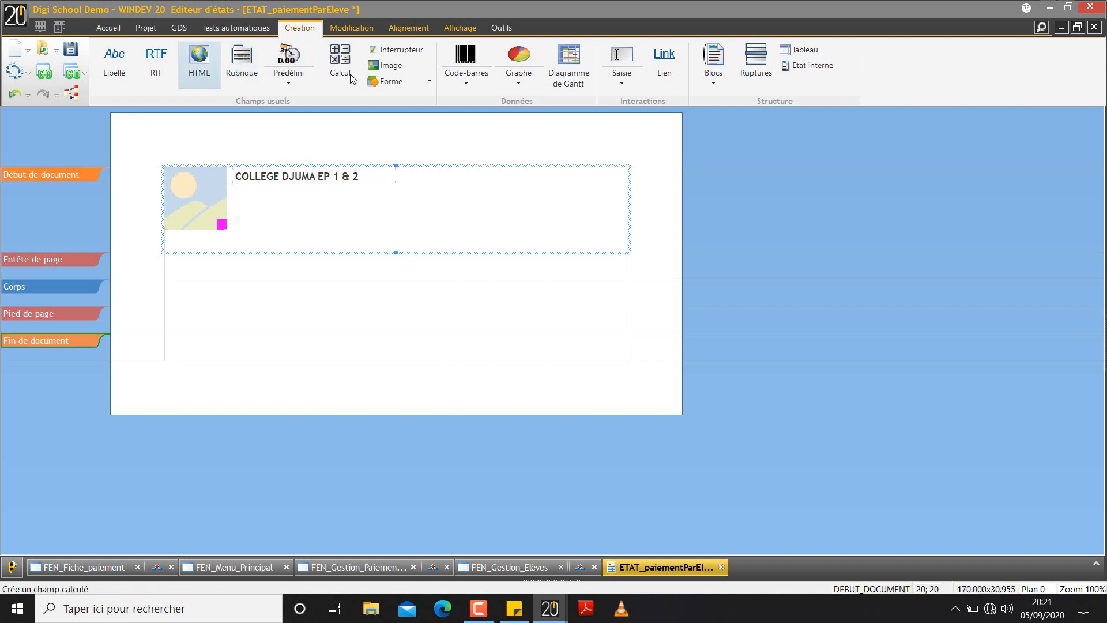
{"action": "left_click", "coordinate": [306, 85]}
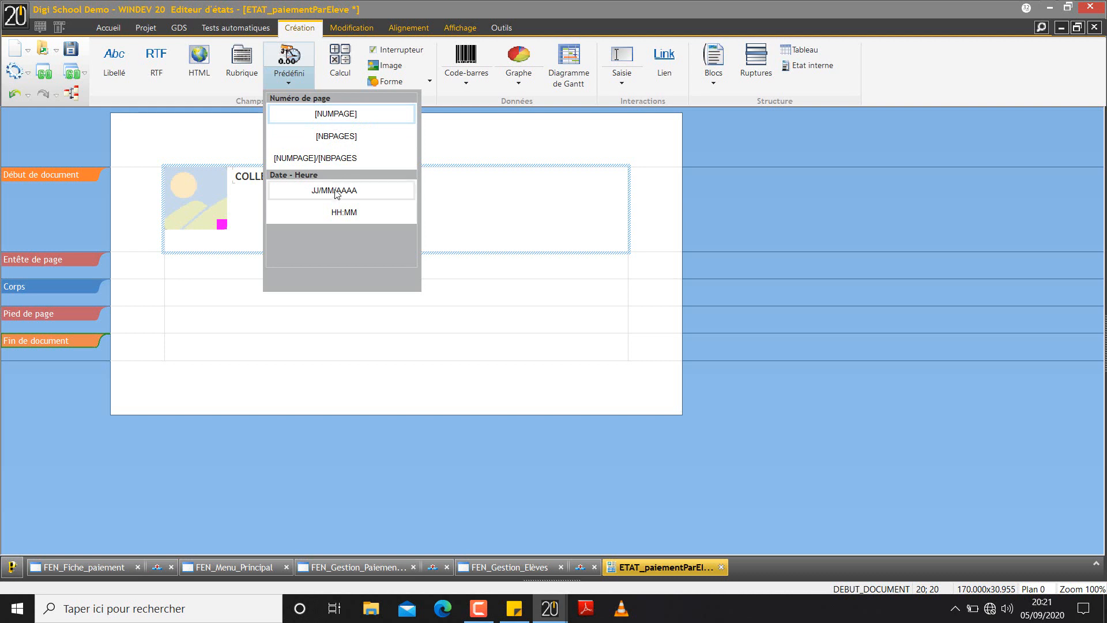
{"action": "left_click", "coordinate": [332, 211]}
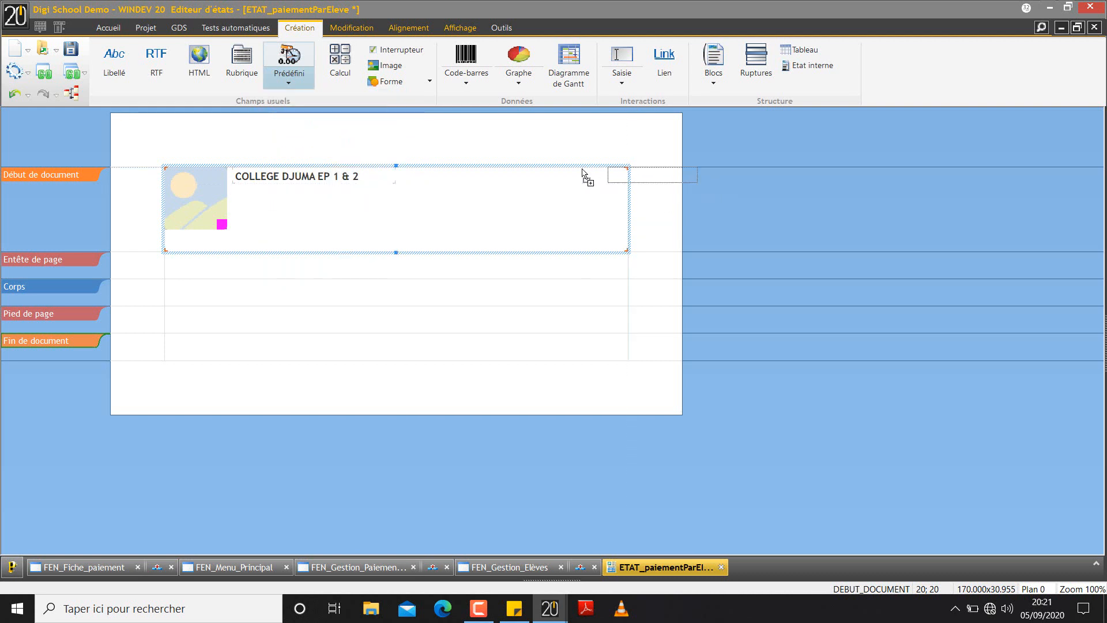
{"action": "left_click", "coordinate": [545, 166]}
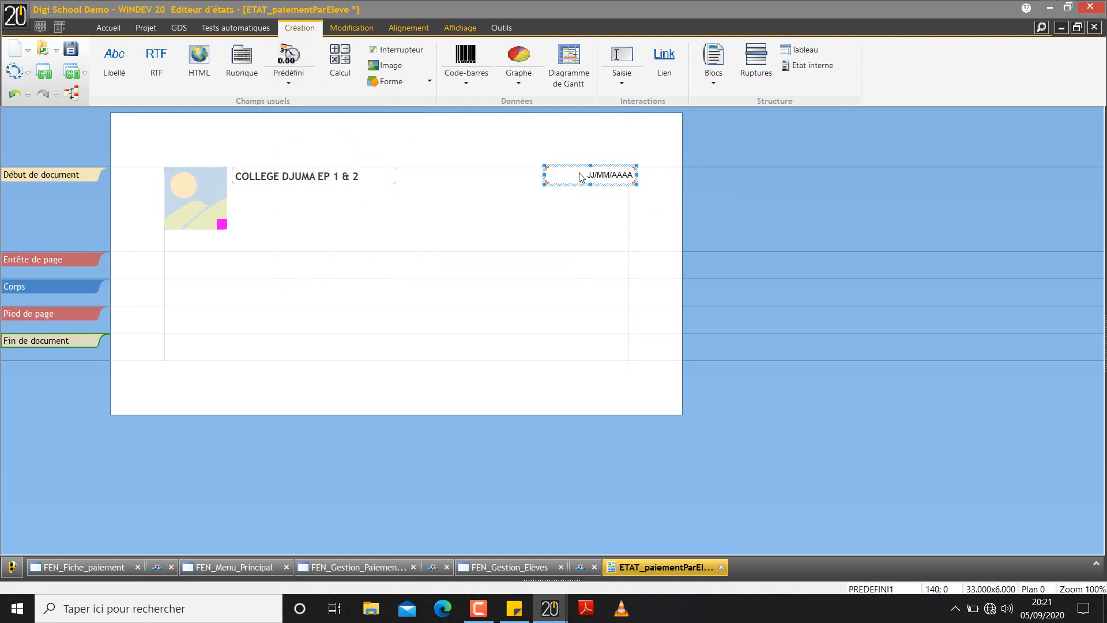
{"action": "left_click_drag", "start_coordinate": [636, 174], "coordinate": [622, 174]}
{"action": "left_click", "coordinate": [400, 192]}
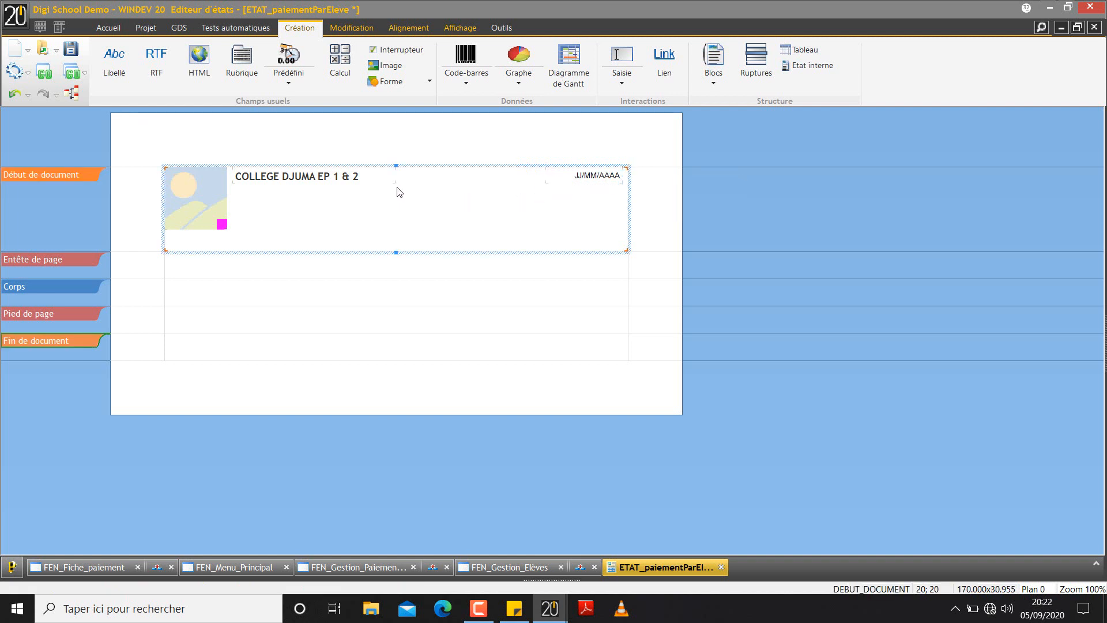
{"action": "left_click", "coordinate": [551, 182]}
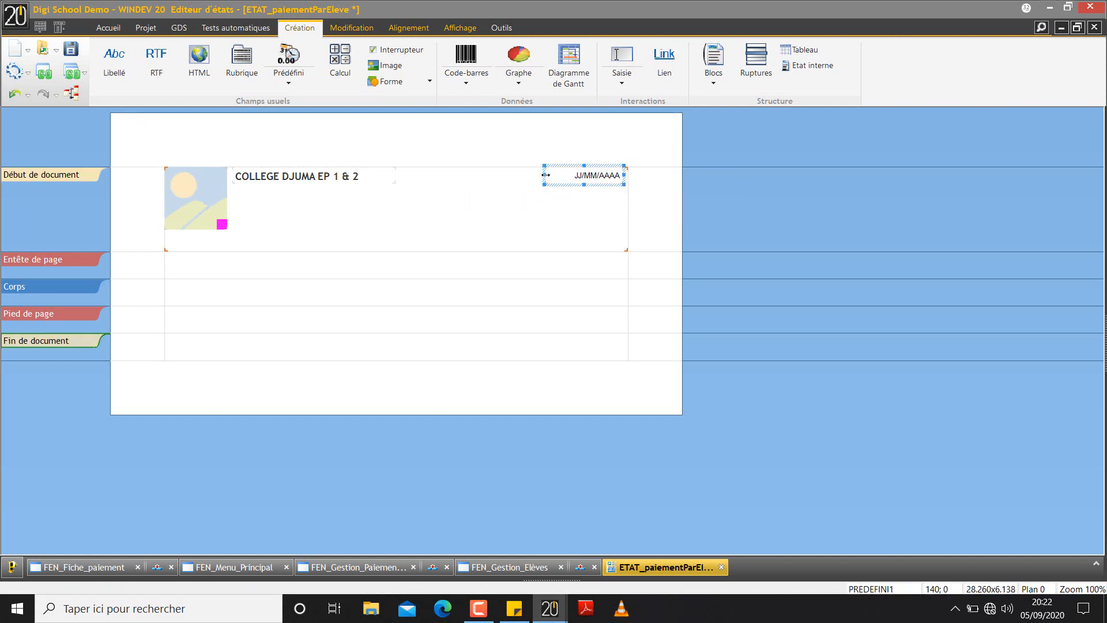
Narrow the JJ/MM/AAAA date field further so its frame fits closely around the date text.
{"action": "left_click_drag", "start_coordinate": [546, 175], "coordinate": [563, 175]}
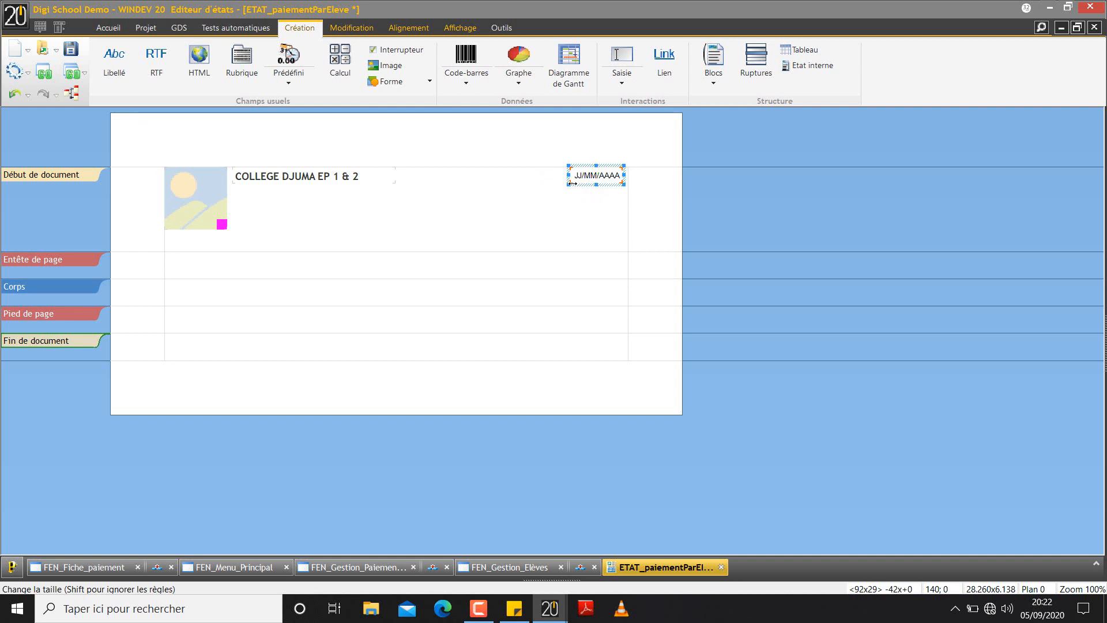
Duplicate the COLLEGE DJUMA EP 1 & 2 label directly beneath the original.
{"action": "left_click", "coordinate": [293, 180]}
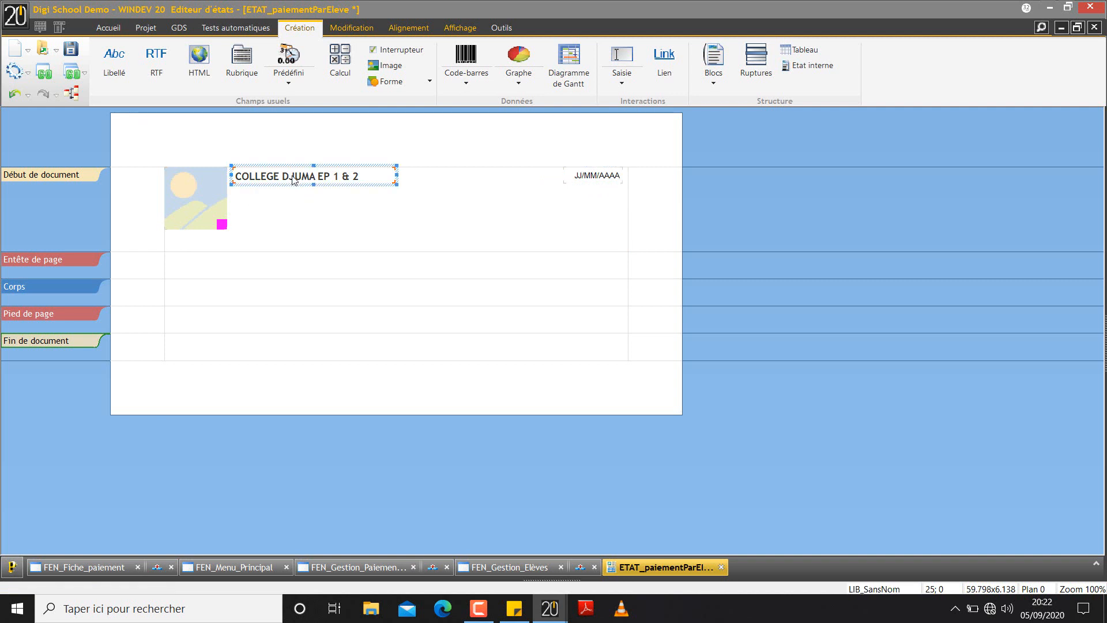
{"action": "left_click_drag", "start_coordinate": [294, 181], "coordinate": [237, 193]}
{"action": "key", "text": "Up"}
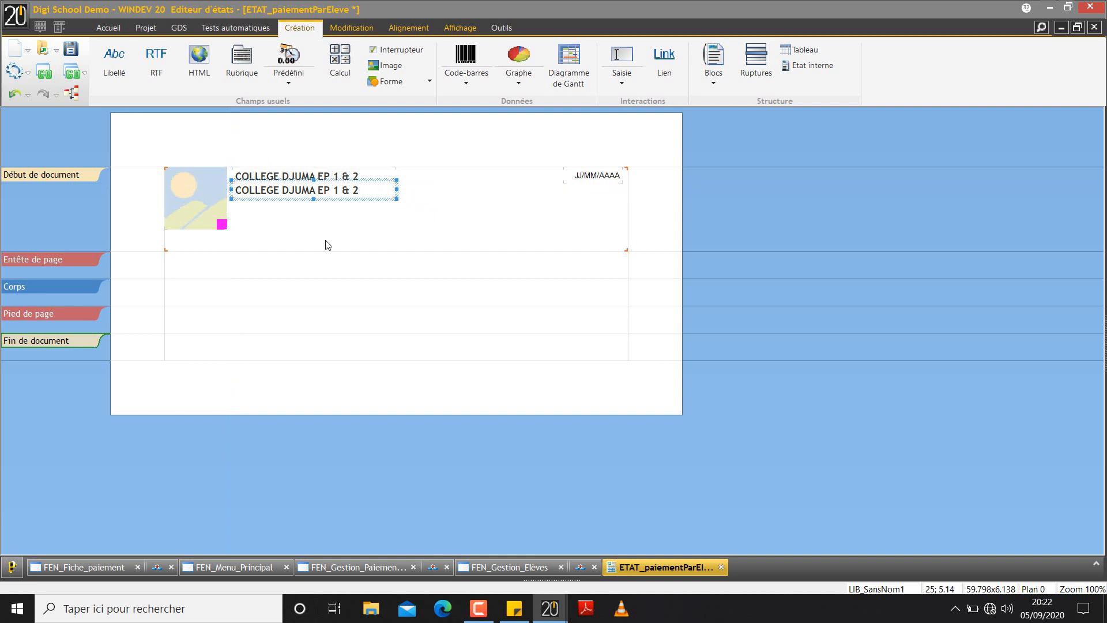
Open the description of the image in the Début de document block and browse to the Digi School Demo project folder for its file.
{"action": "left_click", "coordinate": [229, 213]}
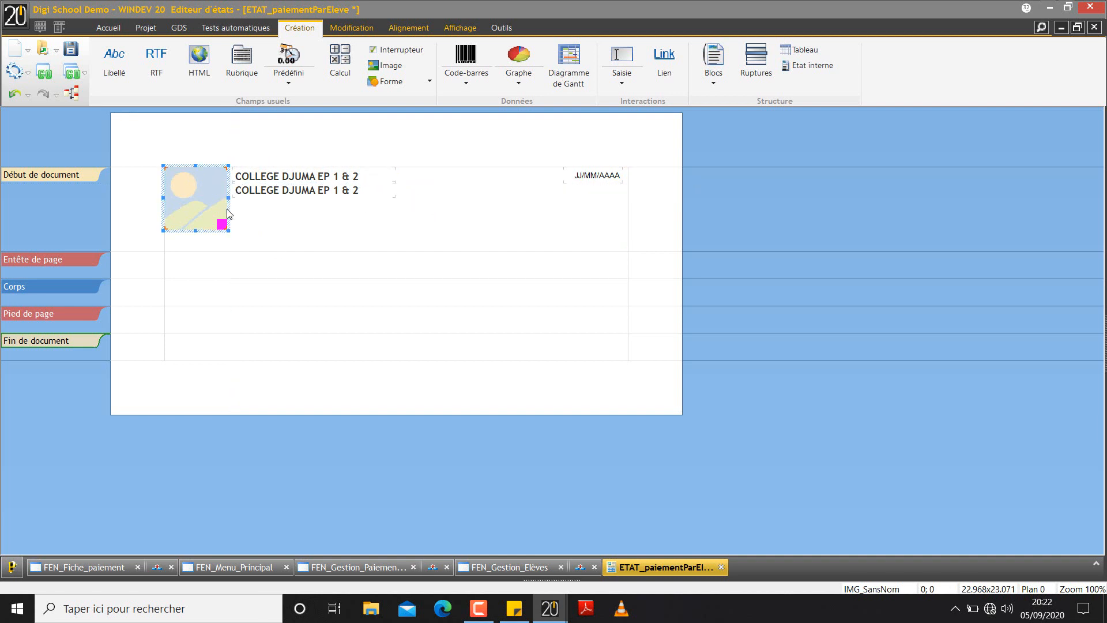
{"action": "double_click", "coordinate": [229, 213]}
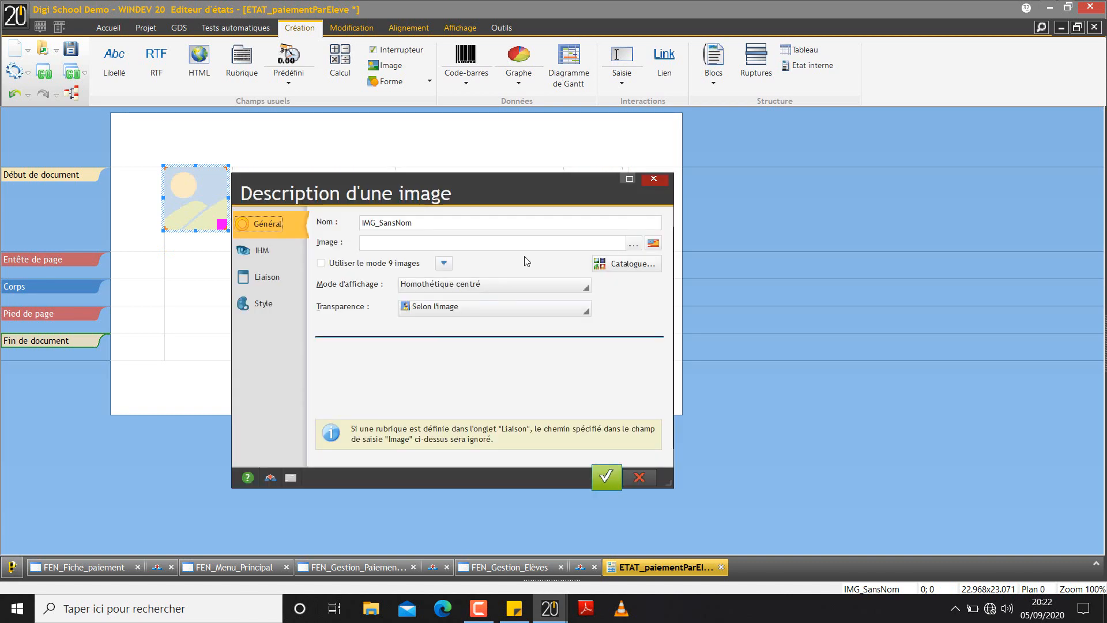
{"action": "left_click", "coordinate": [632, 248]}
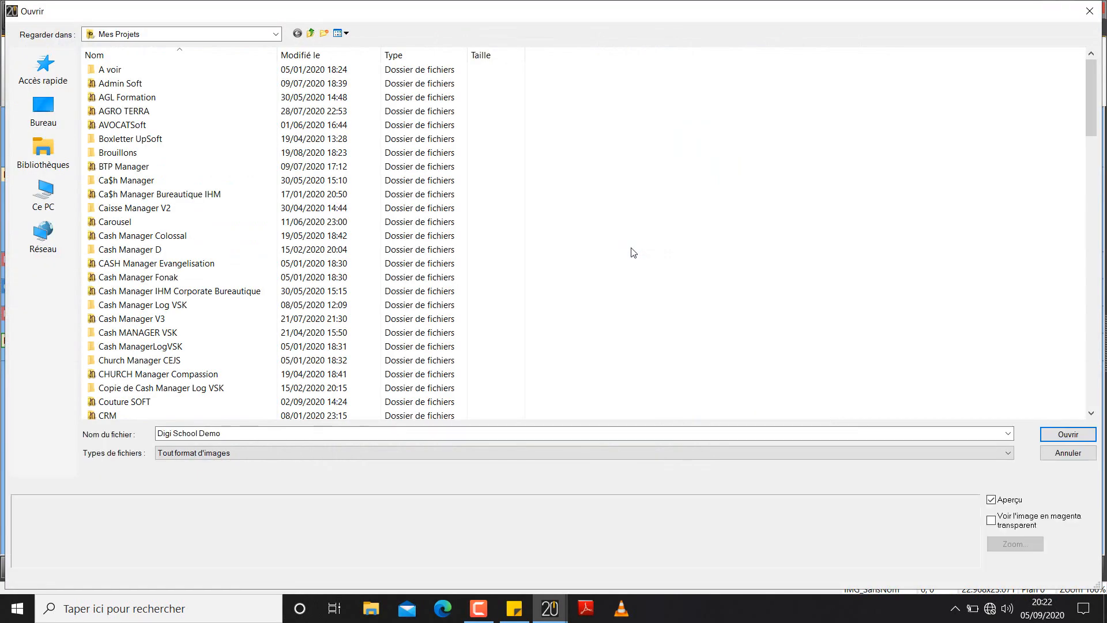
{"action": "left_click", "coordinate": [132, 251]}
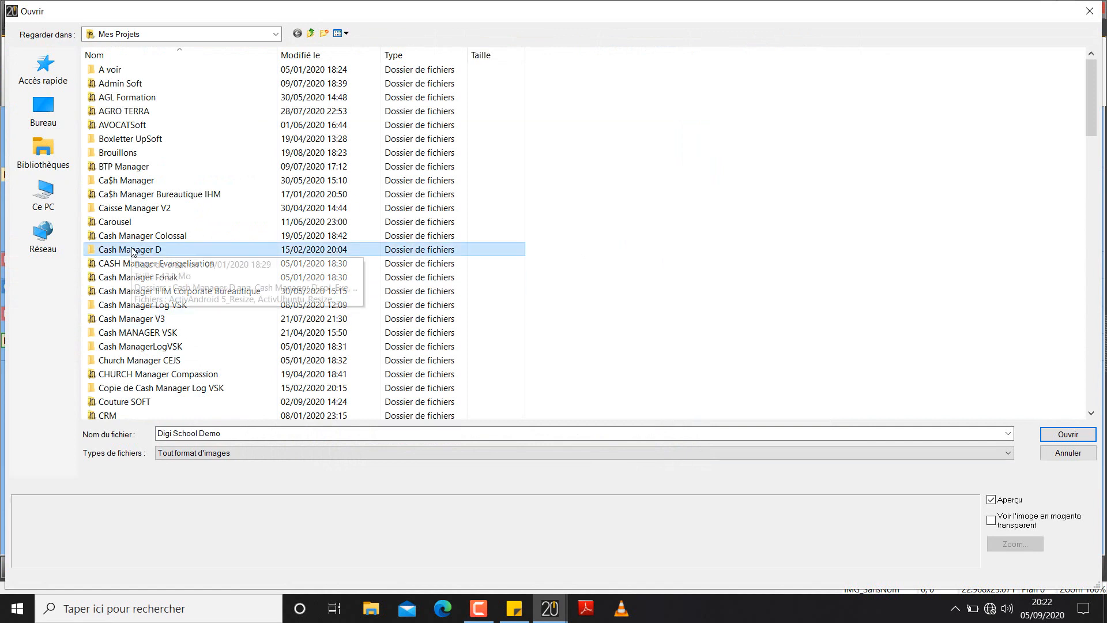
{"action": "key", "text": "d"}
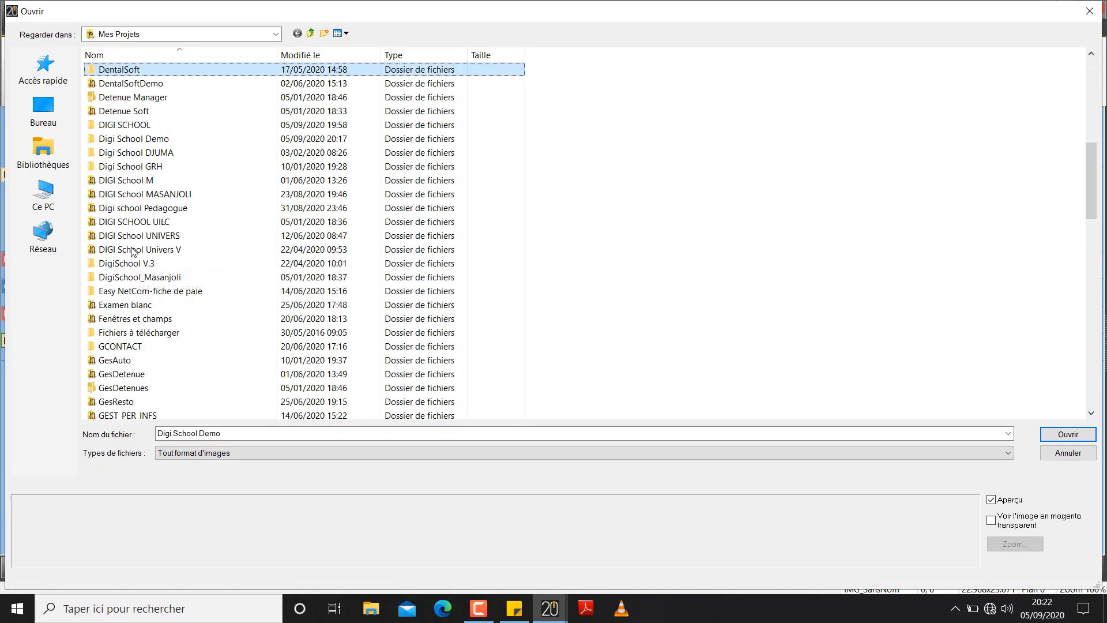
{"action": "double_click", "coordinate": [166, 85]}
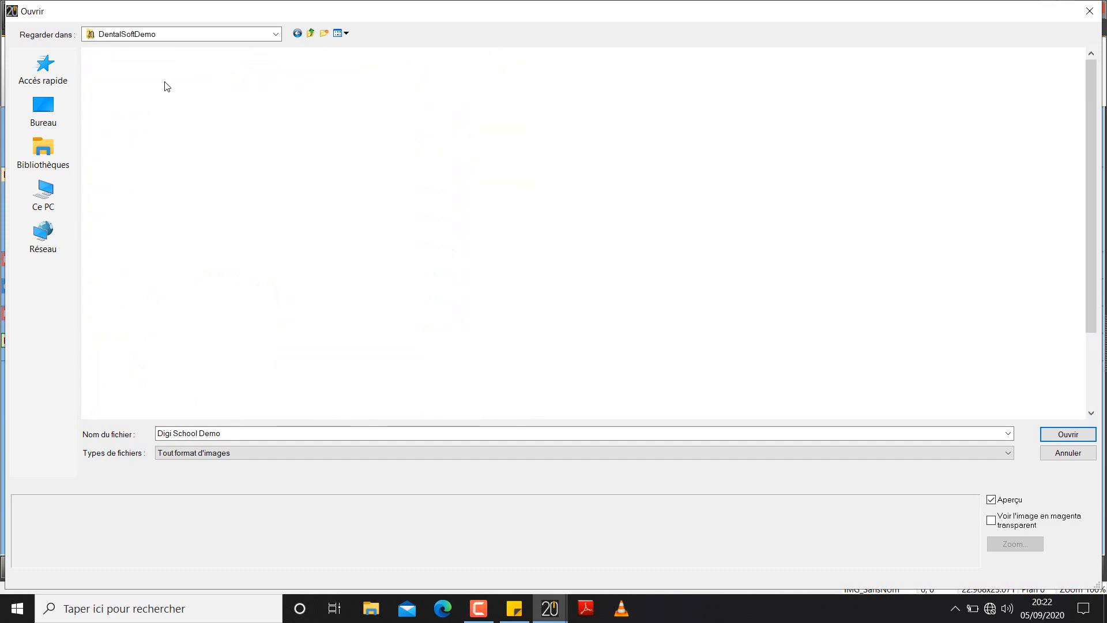
{"action": "key", "text": "BackSpace"}
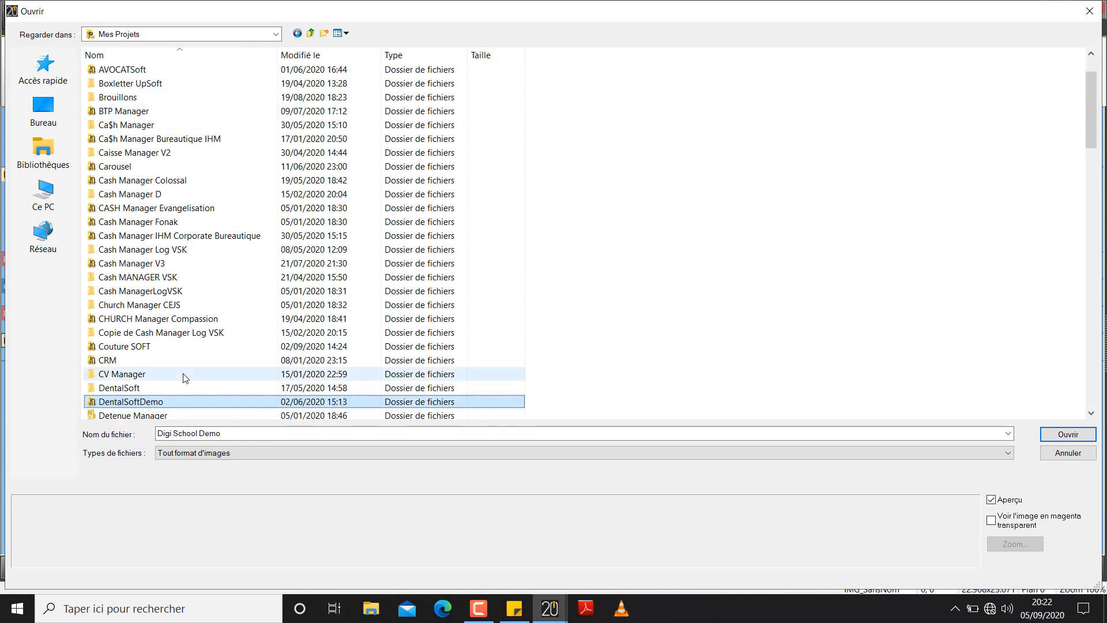
{"action": "key", "text": "Down"}
{"action": "key", "text": "Down"}
{"action": "key", "text": "Up"}
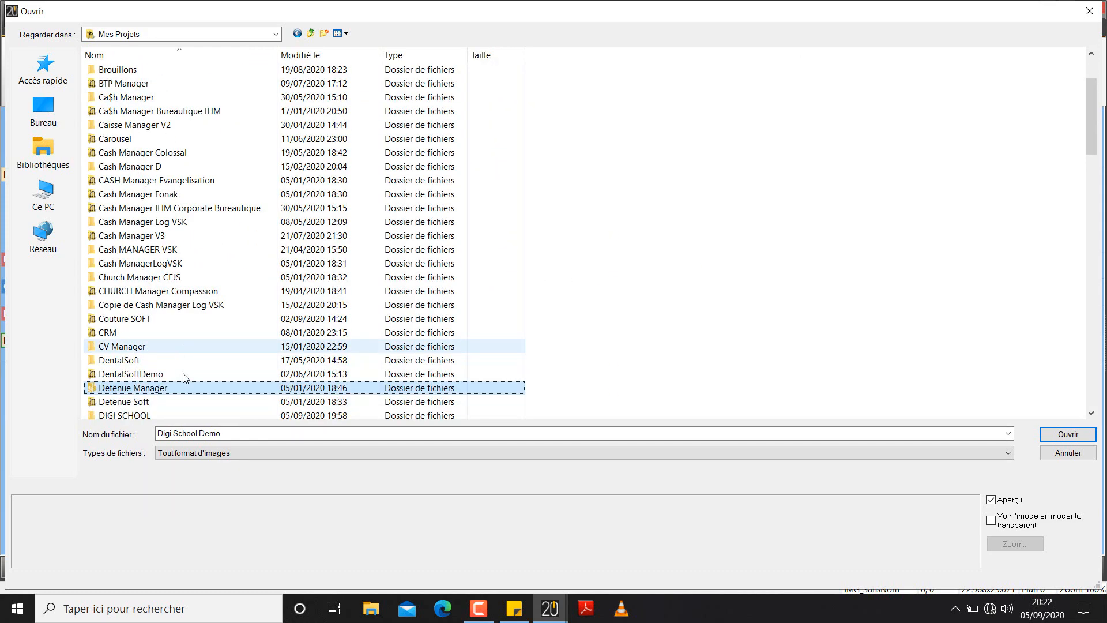
{"action": "key", "text": "Down"}
{"action": "key", "text": "Down"}
{"action": "key", "text": "Down"}
{"action": "key", "text": "Return"}
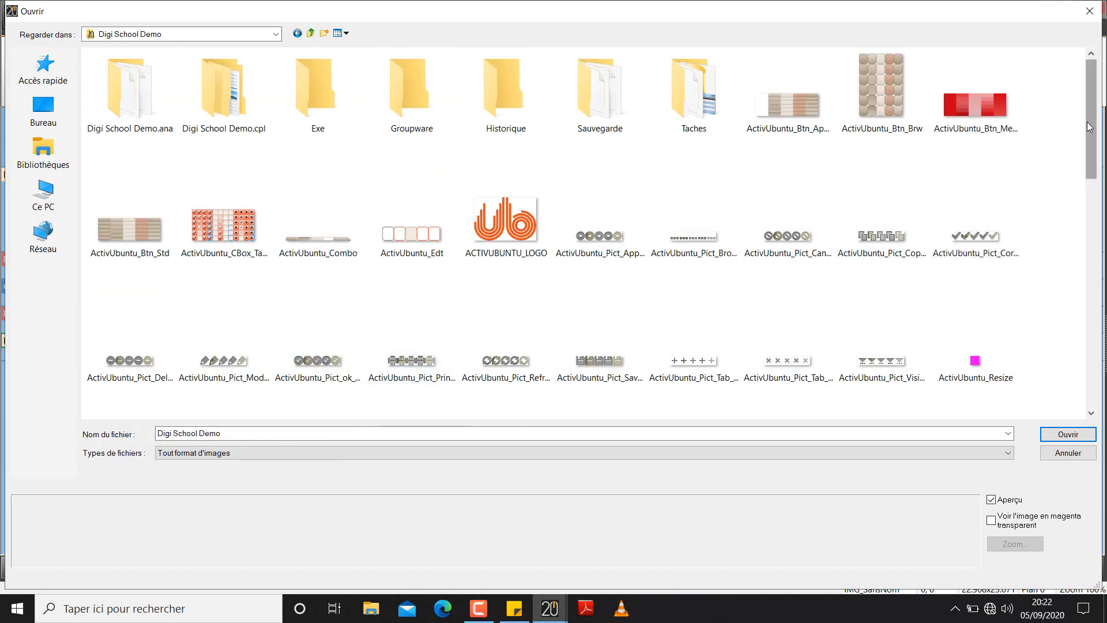
Choose ACTIVUBUNTU_LOGO as the image's source file and validate the image description.
{"action": "left_click", "coordinate": [507, 228]}
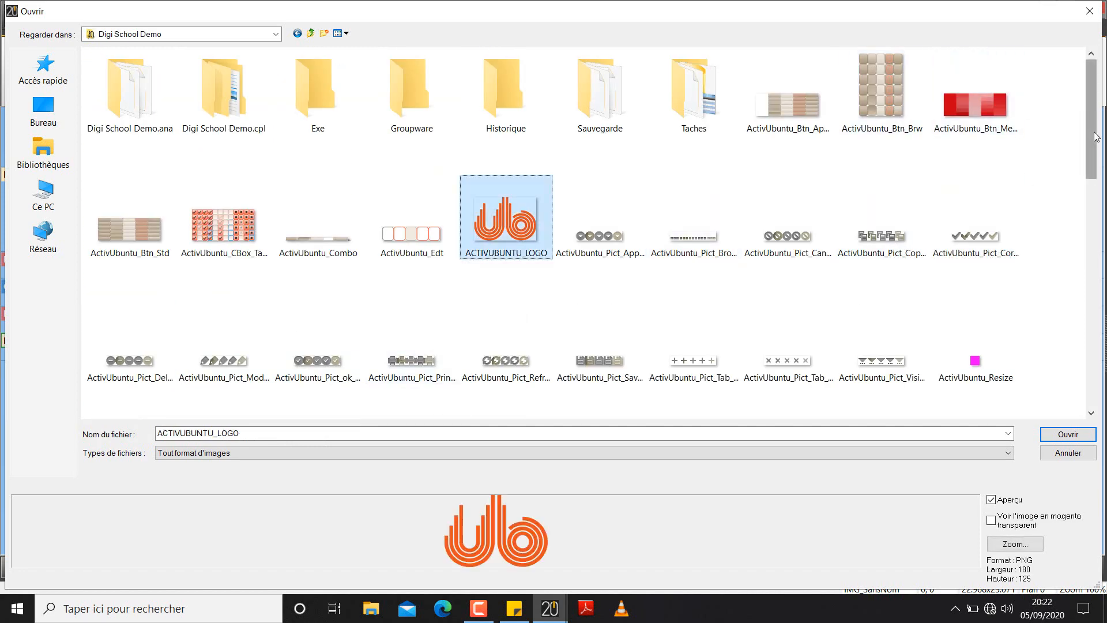
{"action": "left_click_drag", "start_coordinate": [1096, 137], "coordinate": [1092, 187]}
{"action": "left_click", "coordinate": [1068, 434]}
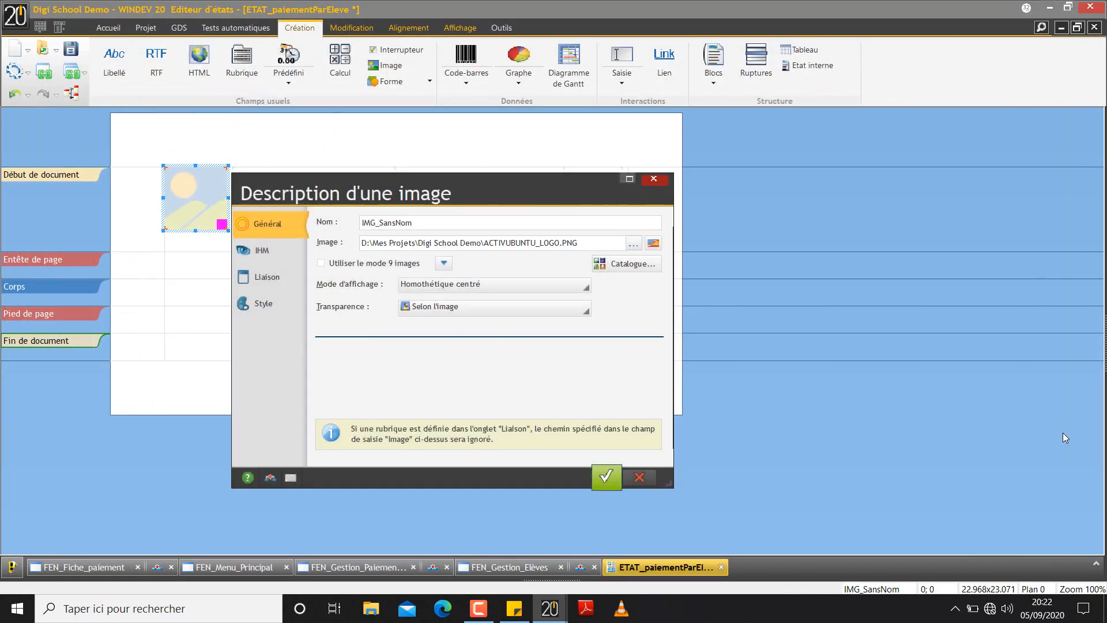
{"action": "key", "text": "Return"}
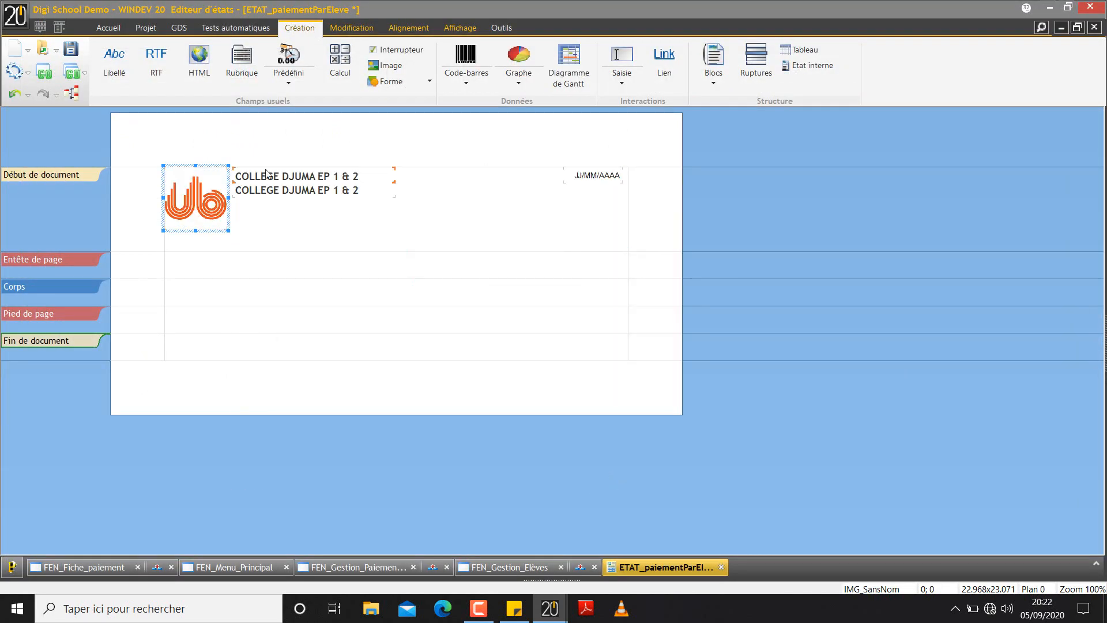
Switch to the DIGI School project and copy the address and phone label from the header of ETAT_Reçu.
{"action": "left_click", "coordinate": [298, 193]}
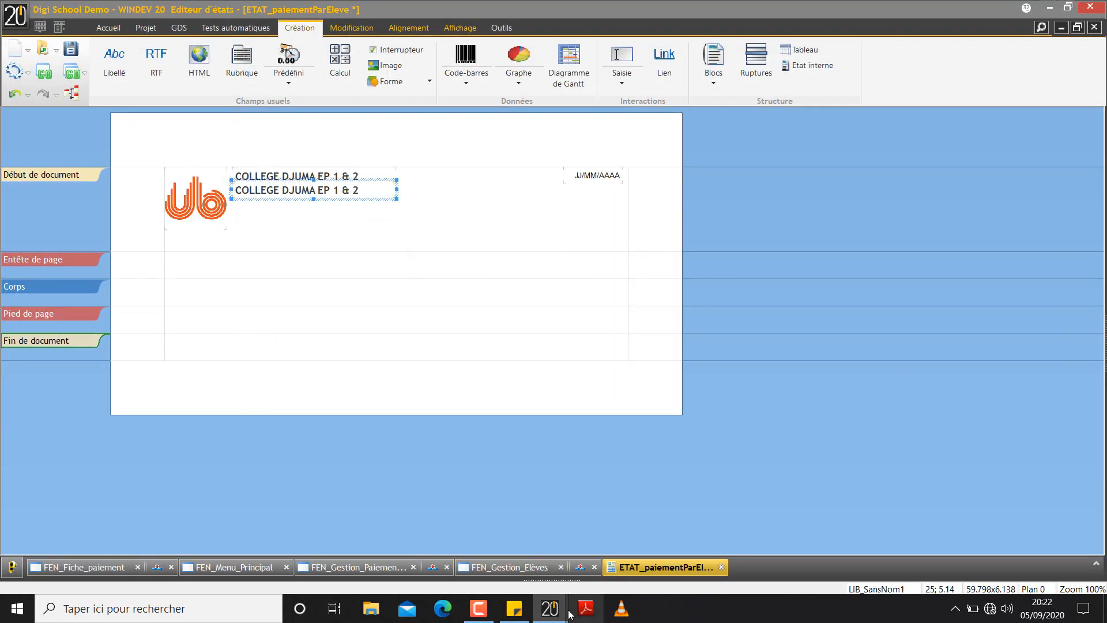
{"action": "mouse_move", "coordinate": [557, 613]}
{"action": "left_click", "coordinate": [584, 556]}
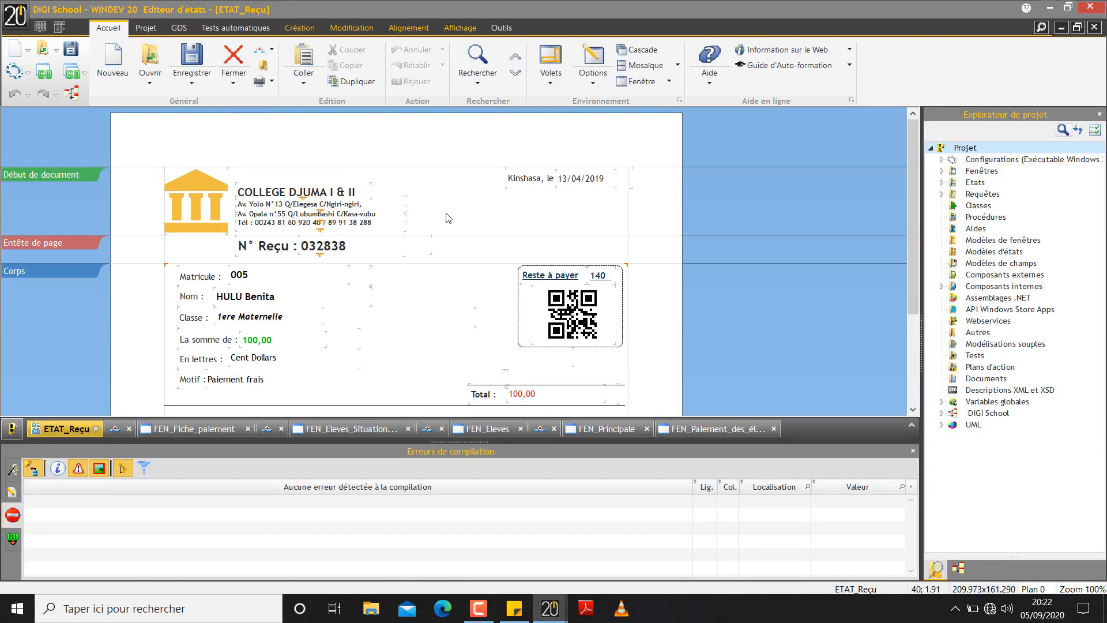
{"action": "left_click", "coordinate": [311, 206]}
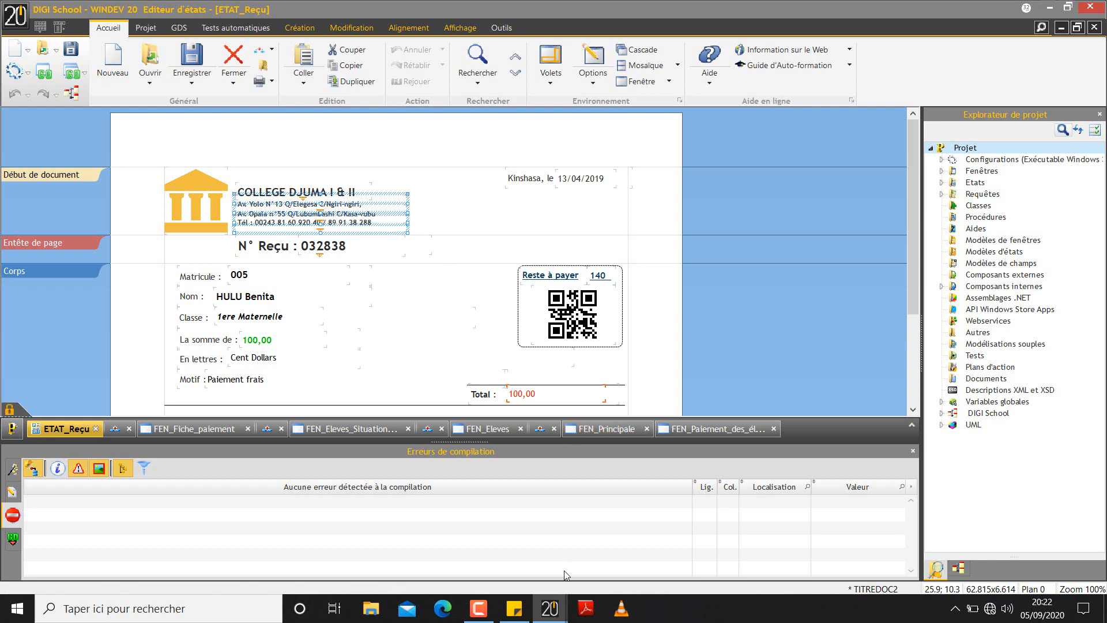
Return to the Digi School Demo report, delete the duplicated school name label and paste the address label in its place.
{"action": "mouse_move", "coordinate": [554, 609]}
{"action": "left_click", "coordinate": [435, 514]}
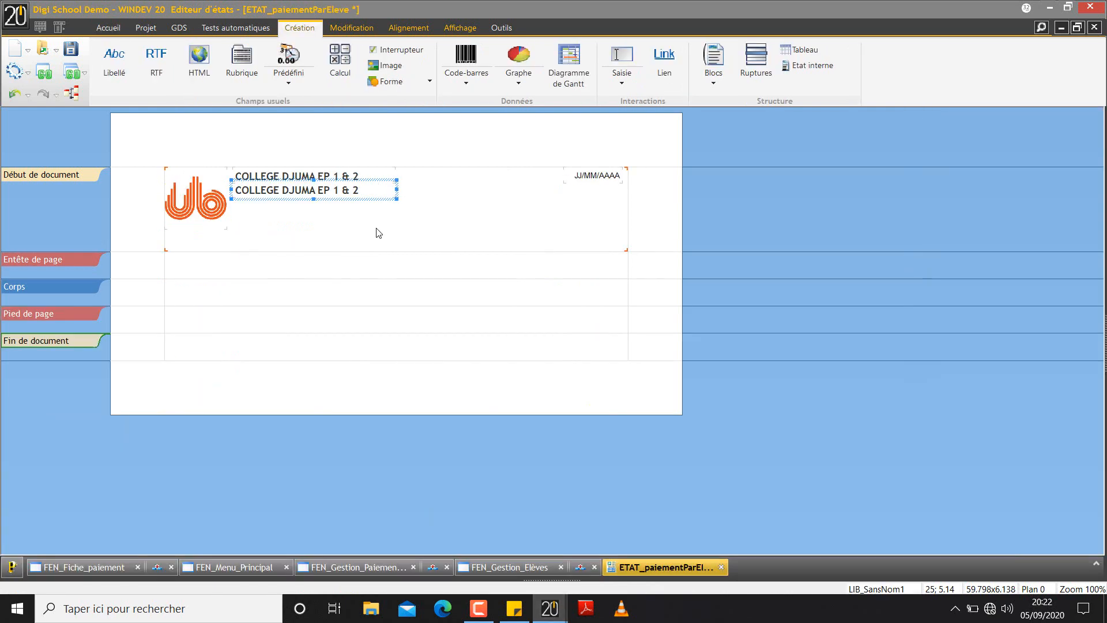
{"action": "key", "text": "Delete"}
{"action": "left_click_drag", "start_coordinate": [378, 233], "coordinate": [234, 183]}
Shorten the Début de document block to about 25 mm and enlarge the Entête de page block to about 17 mm high.
{"action": "left_click", "coordinate": [348, 236]}
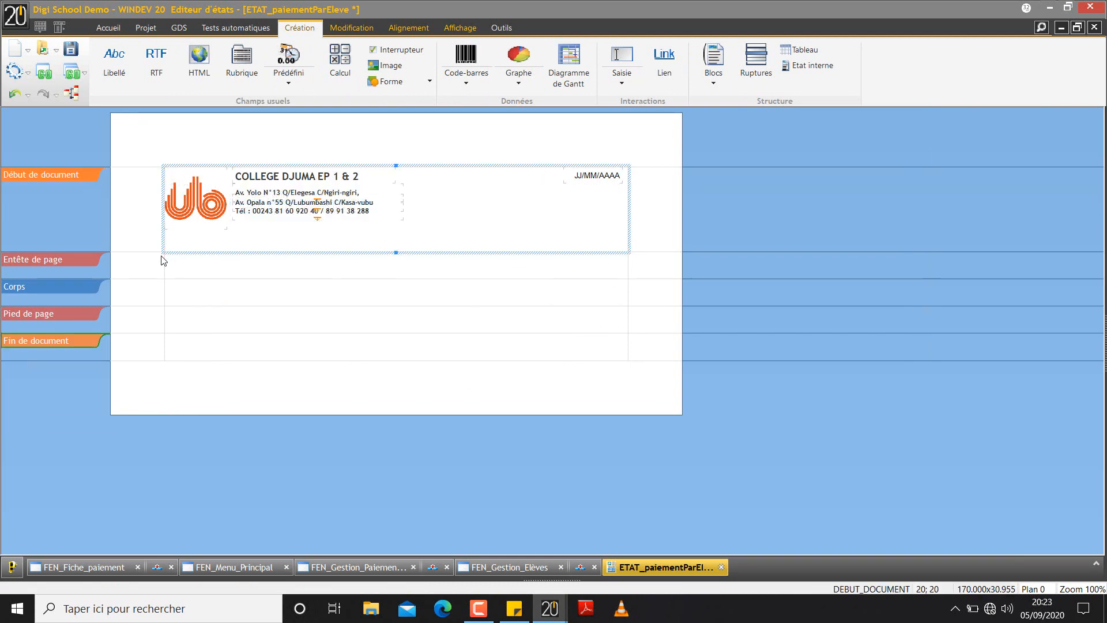
{"action": "left_click_drag", "start_coordinate": [148, 252], "coordinate": [148, 234]}
{"action": "left_click", "coordinate": [585, 244]}
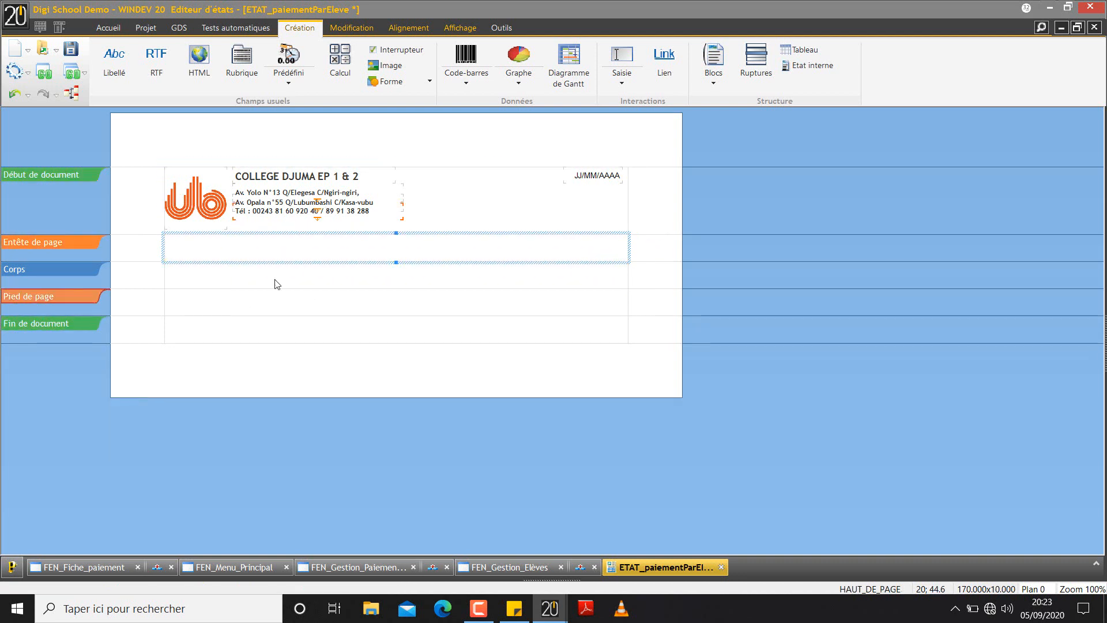
{"action": "mouse_move", "coordinate": [550, 608]}
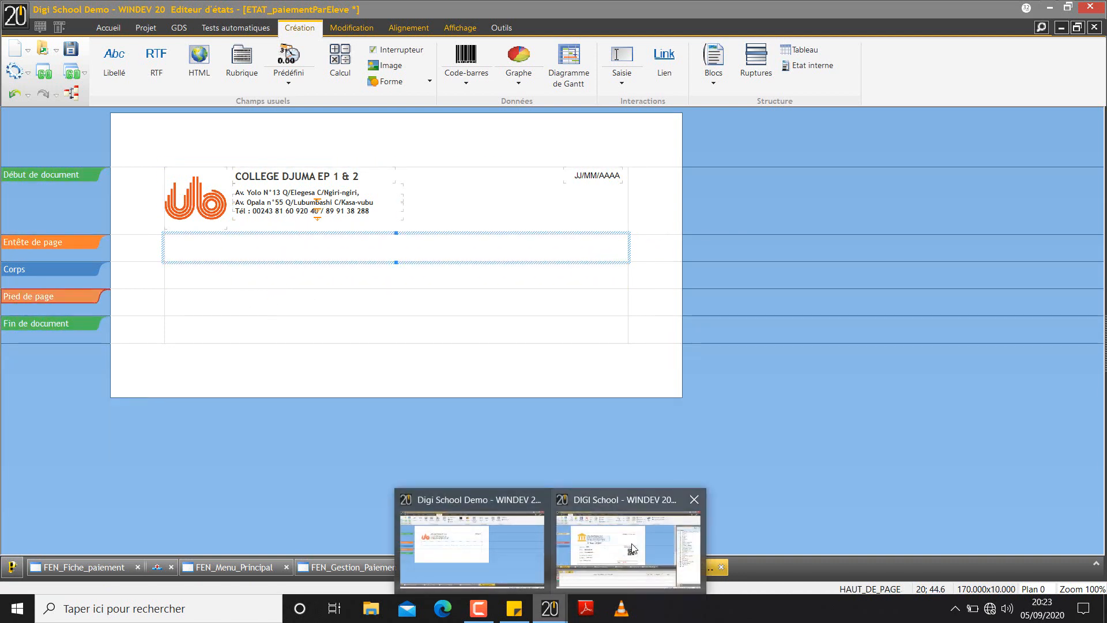
{"action": "left_click", "coordinate": [633, 548]}
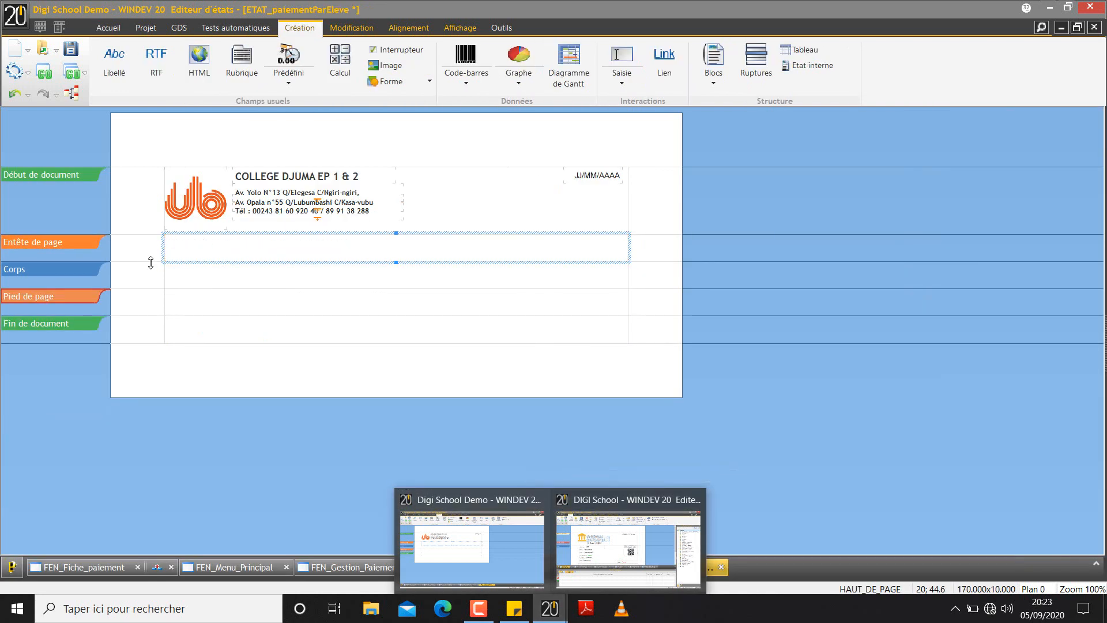
{"action": "left_click_drag", "start_coordinate": [153, 267], "coordinate": [154, 282]}
{"action": "left_click", "coordinate": [388, 279]}
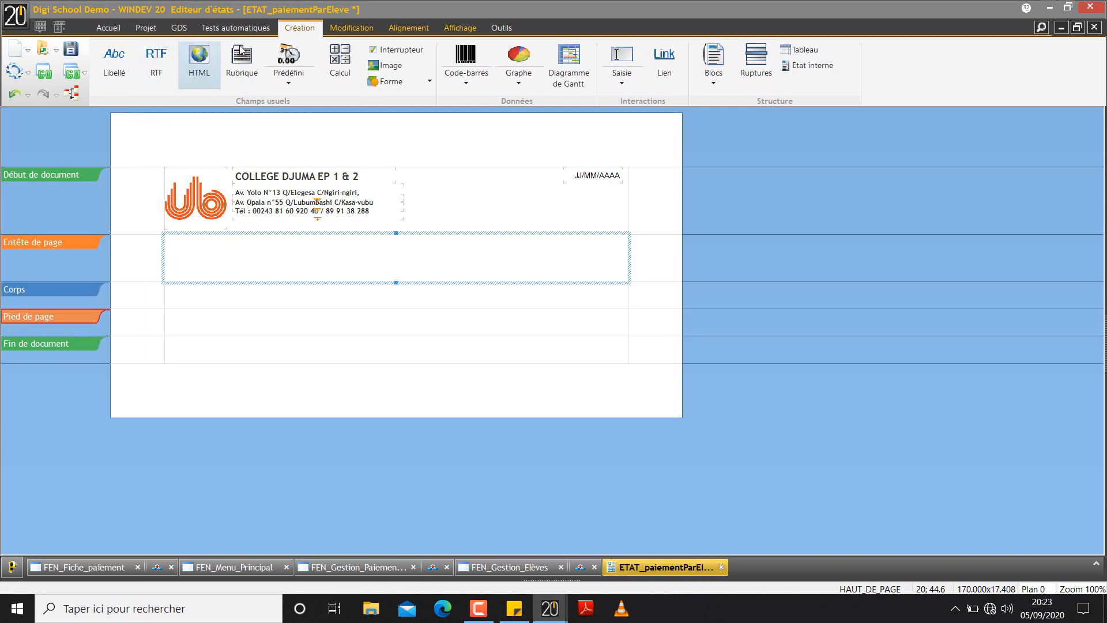
Add a label of about 32 by 7 mm beneath the address in Entête de page and reduce that block to about 11 mm high.
{"action": "left_click", "coordinate": [137, 57]}
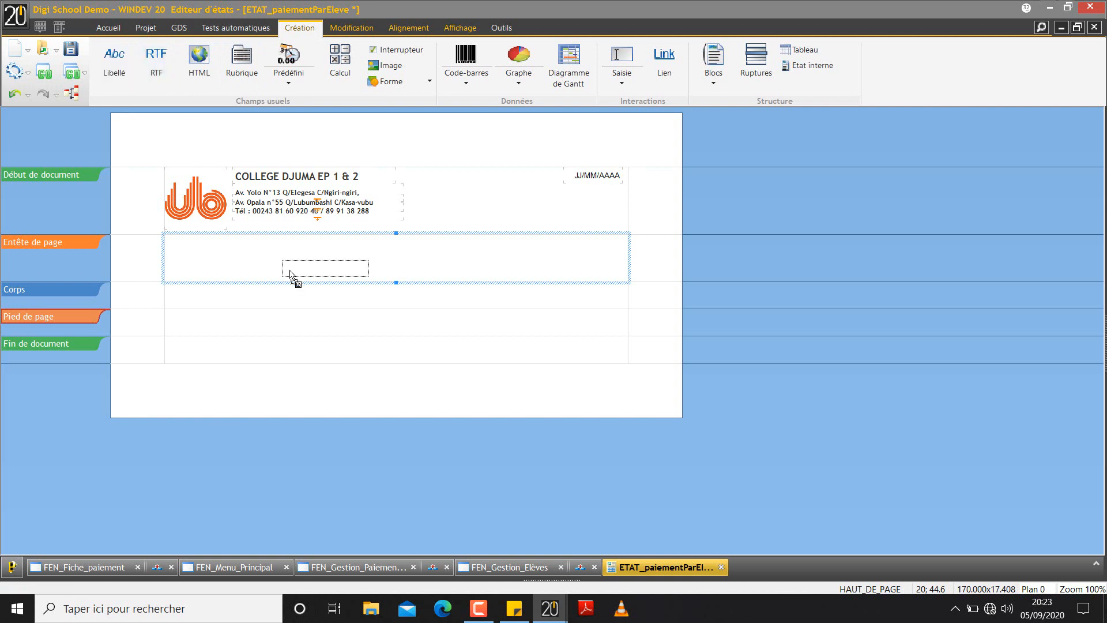
{"action": "left_click", "coordinate": [235, 237]}
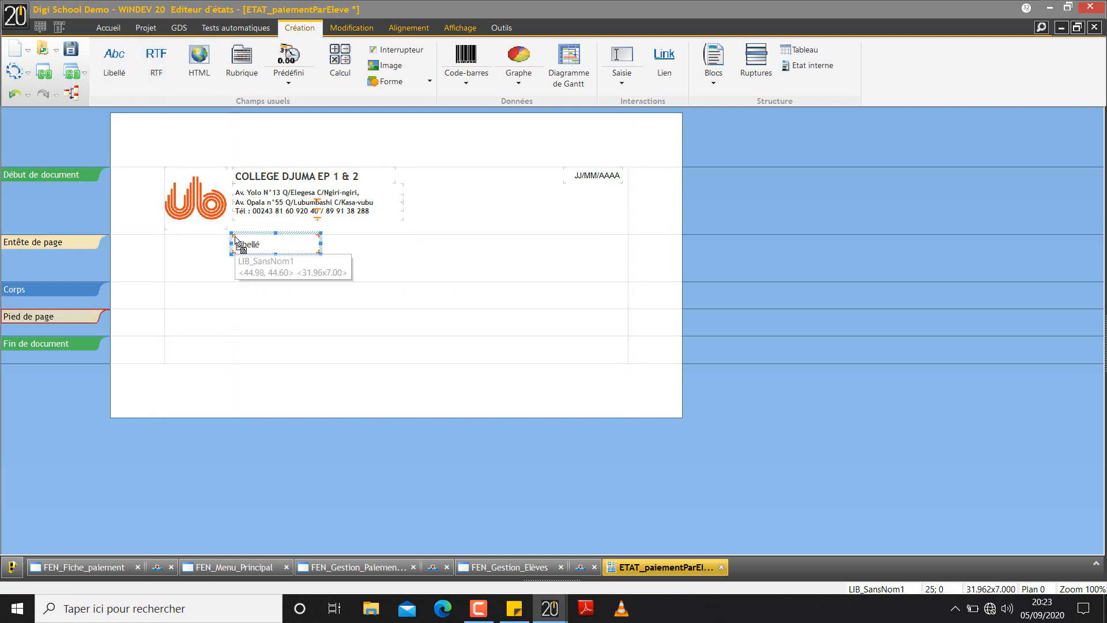
{"action": "left_click", "coordinate": [145, 284]}
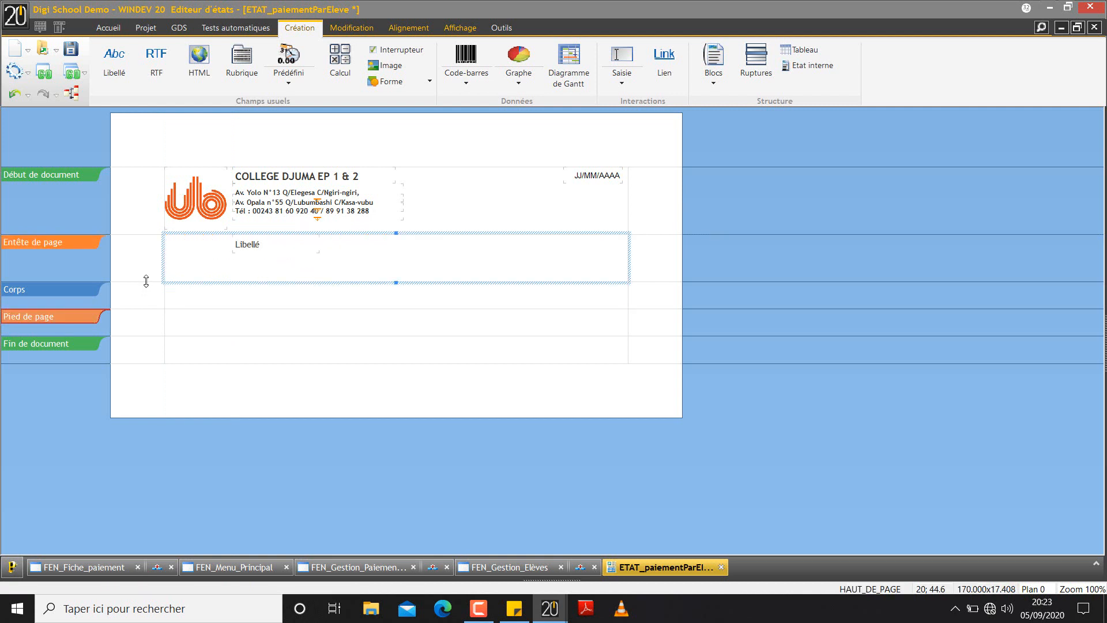
{"action": "left_click_drag", "start_coordinate": [146, 281], "coordinate": [159, 264]}
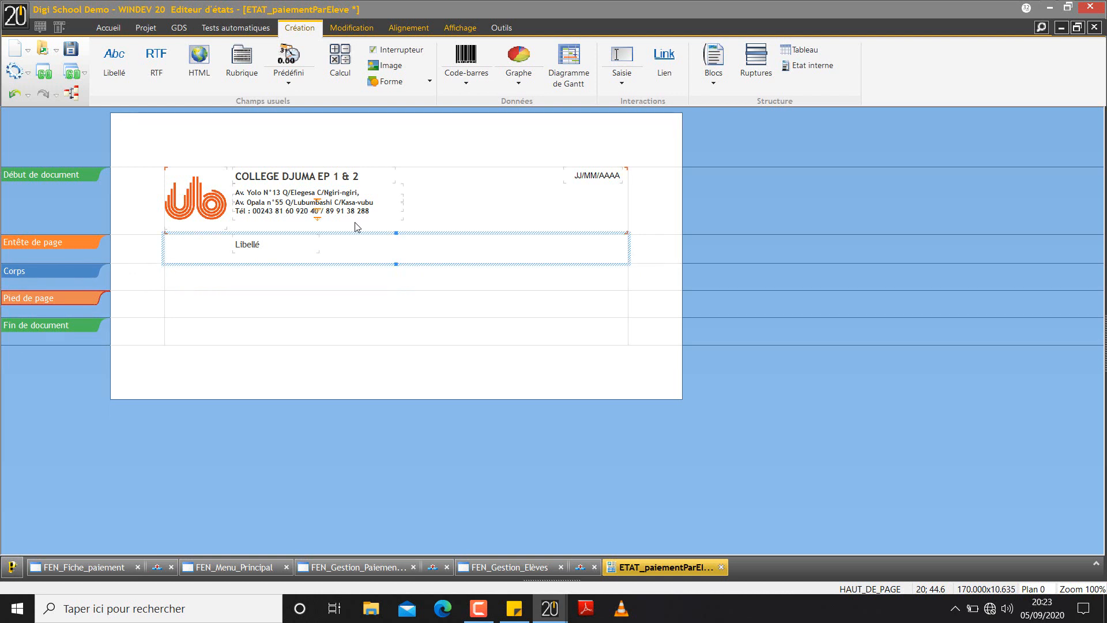
Set the new Entête de page label's text to "Reçu :" and format it in bold at size 12.
{"action": "double_click", "coordinate": [280, 253]}
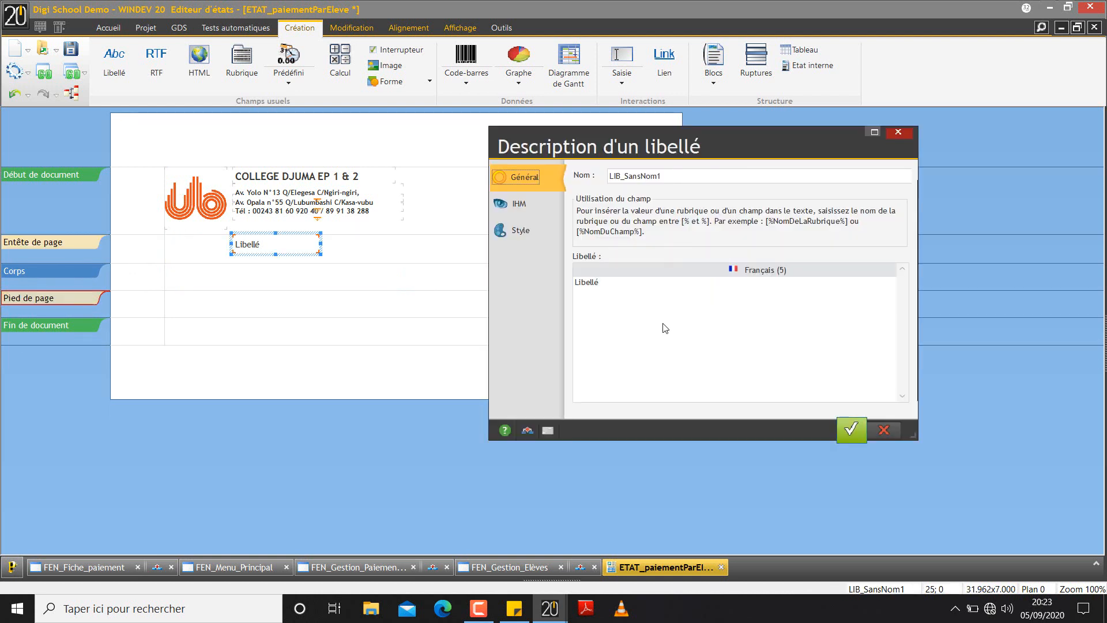
{"action": "left_click_drag", "start_coordinate": [610, 292], "coordinate": [448, 314]}
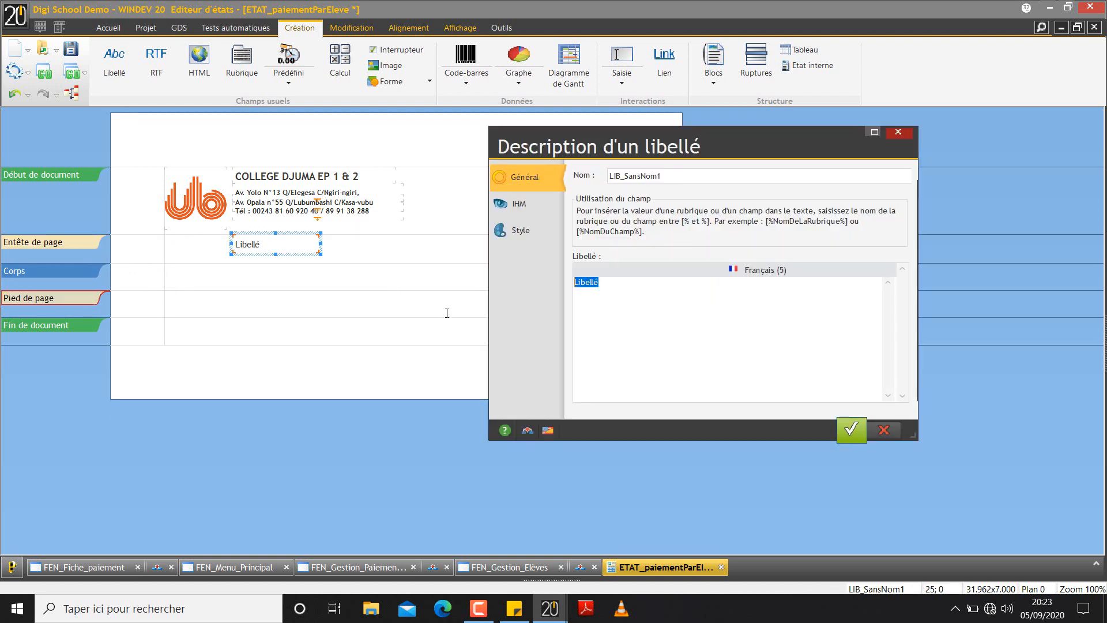
{"action": "type", "text": "Reçu :"}
{"action": "left_click", "coordinate": [505, 232]}
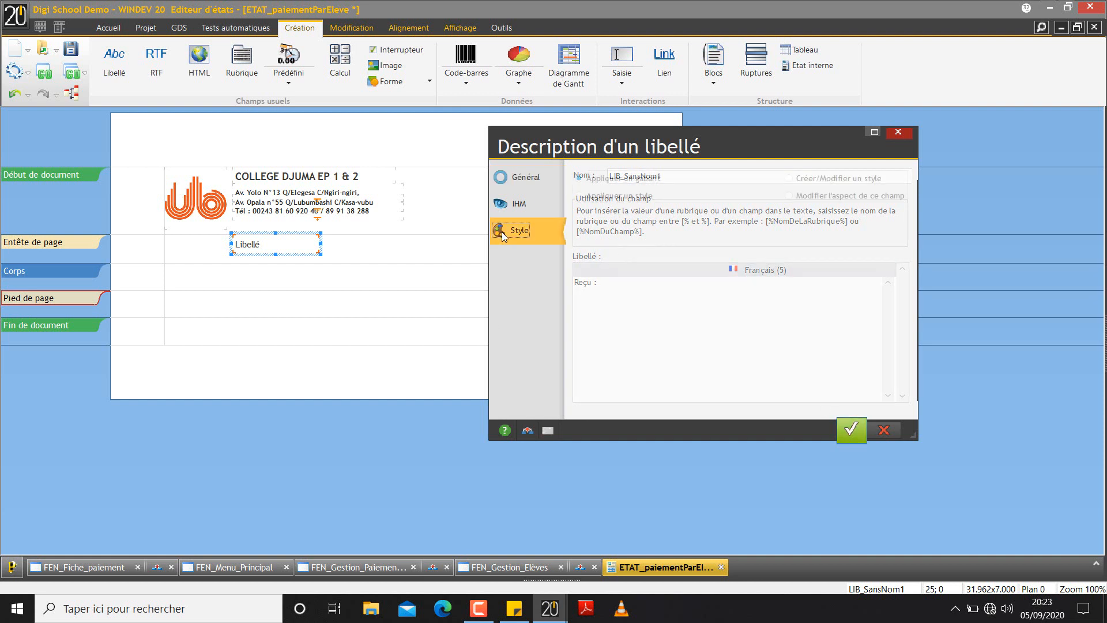
{"action": "left_click", "coordinate": [651, 358]}
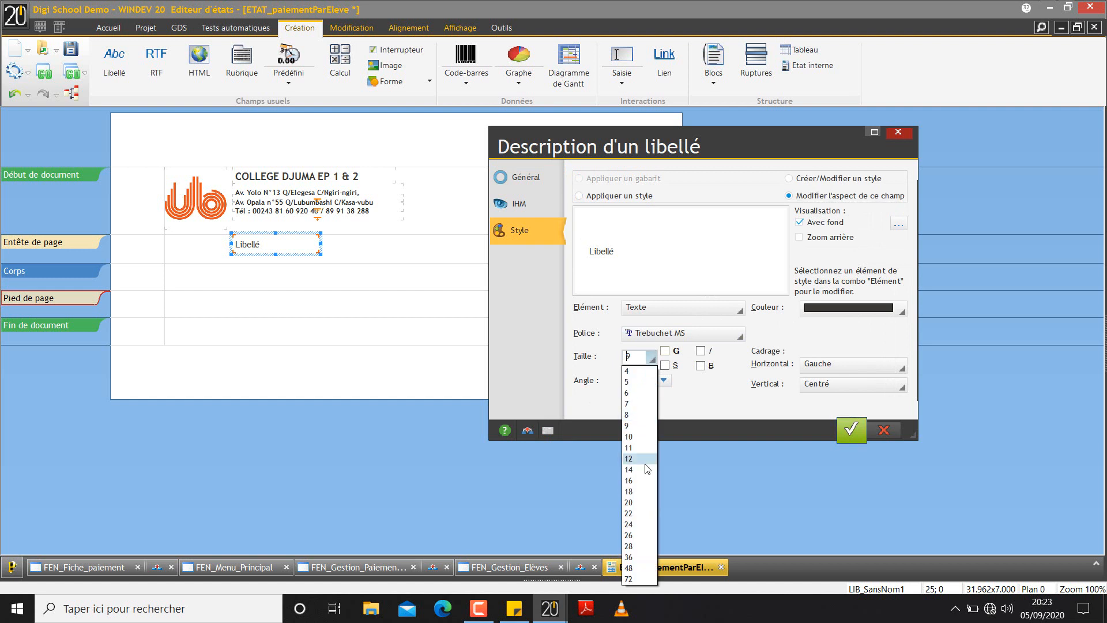
{"action": "left_click", "coordinate": [633, 458]}
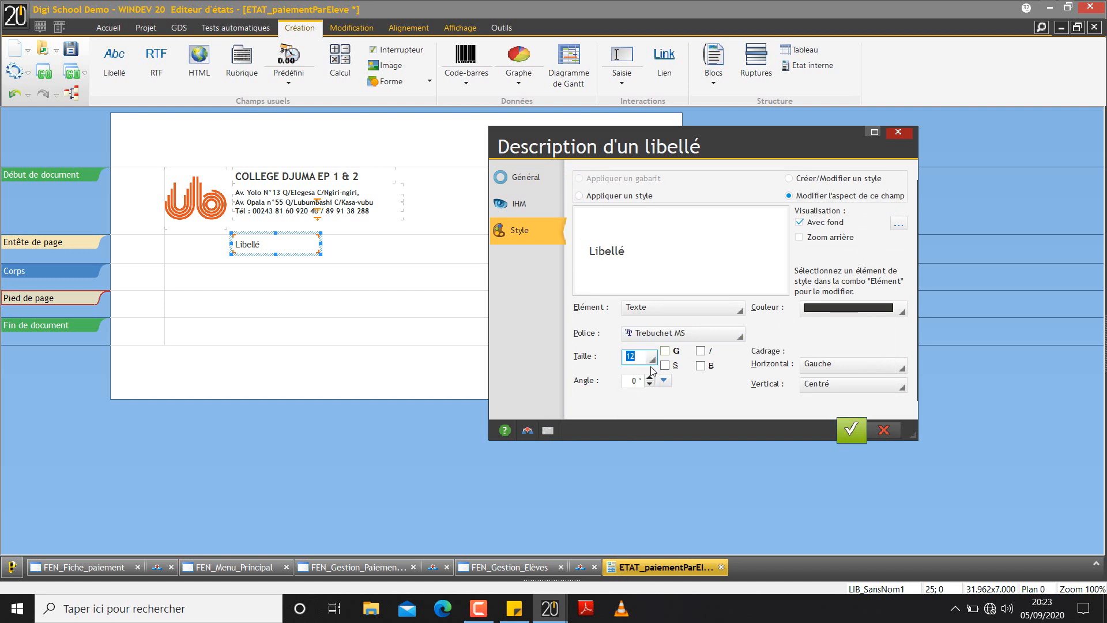
{"action": "left_click", "coordinate": [668, 353]}
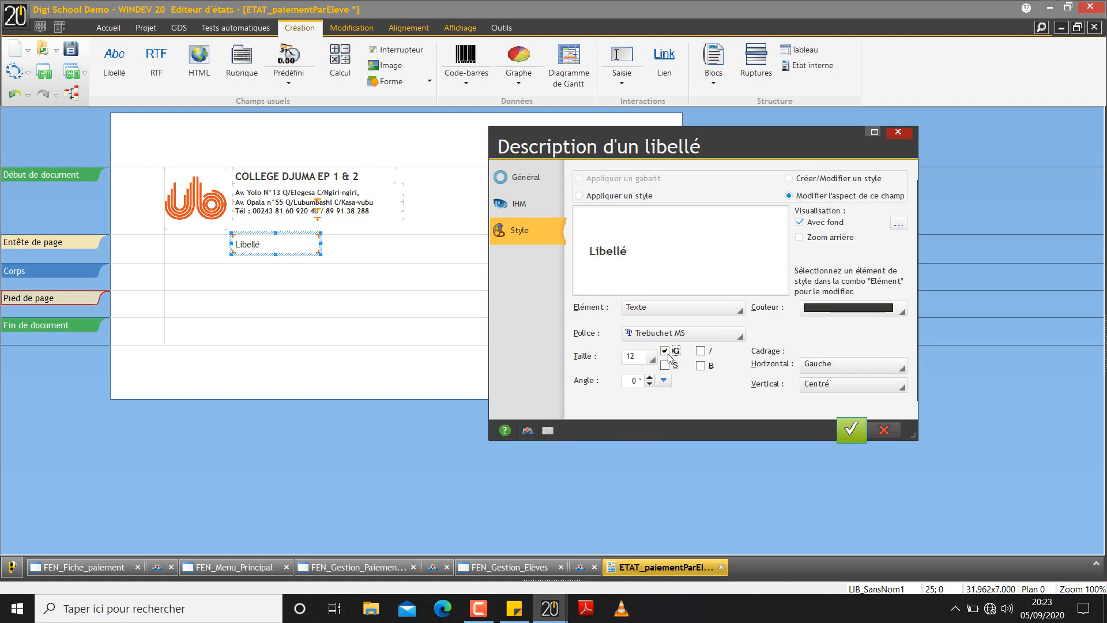
{"action": "left_click", "coordinate": [856, 436]}
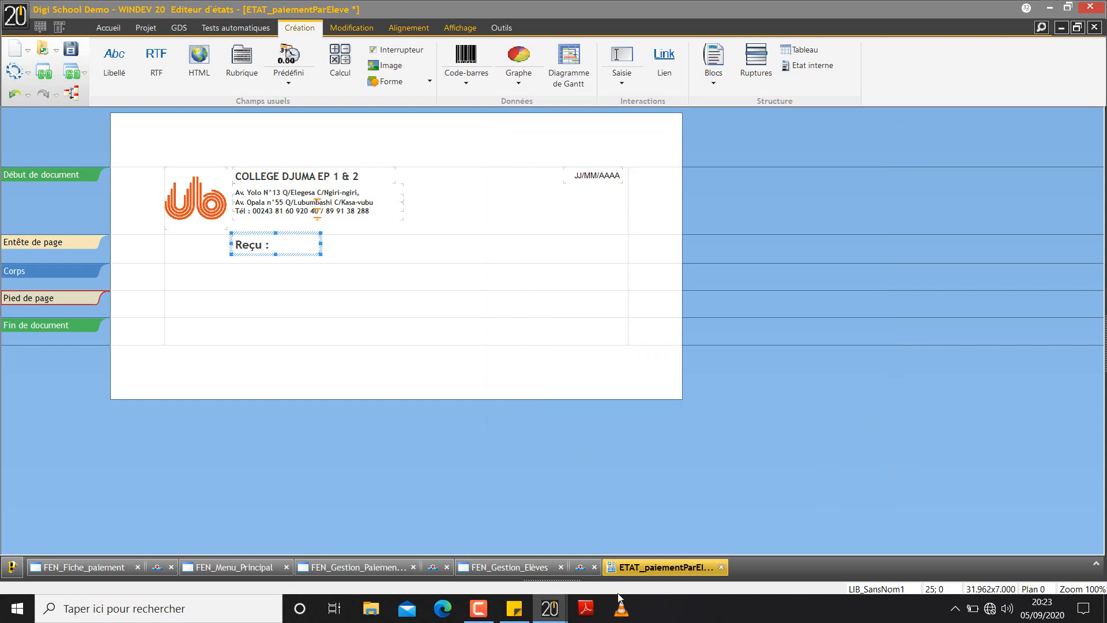
Using ETAT_Reçu as reference, change the Entête de page label's text to "N°Reçu :" and widen the label to about 86 mm.
{"action": "mouse_move", "coordinate": [550, 609]}
{"action": "left_click", "coordinate": [618, 534]}
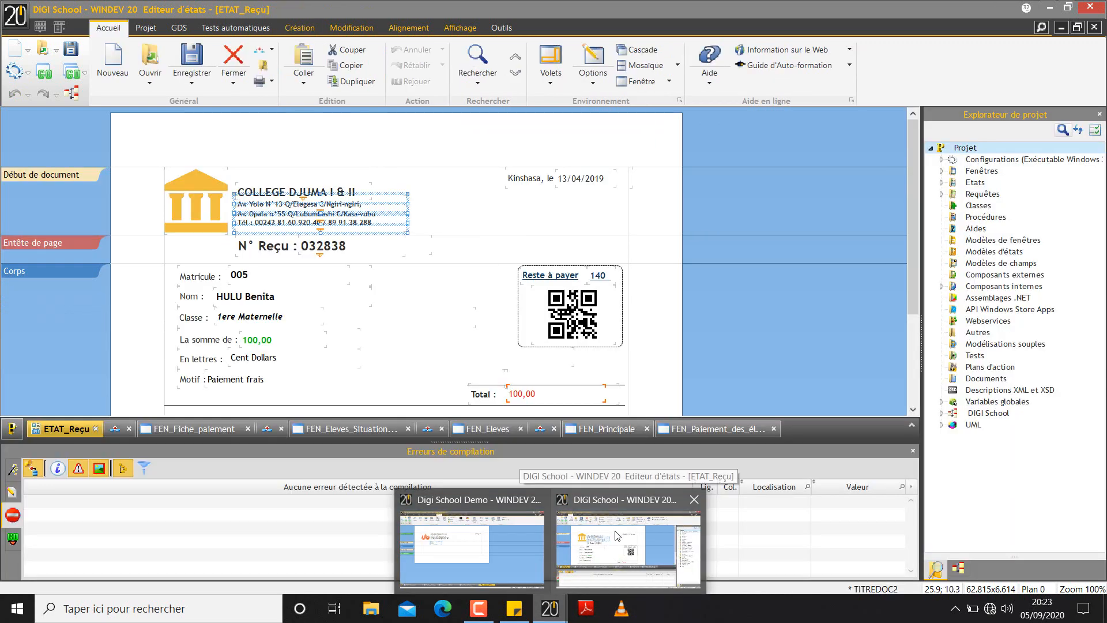
{"action": "left_click", "coordinate": [472, 542]}
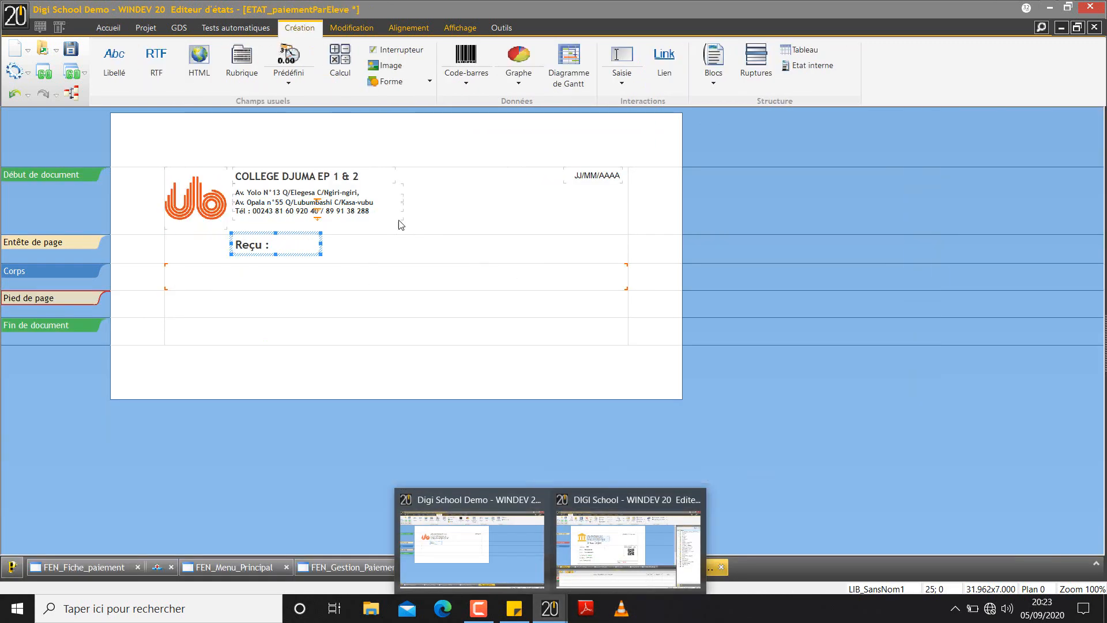
{"action": "left_click", "coordinate": [241, 248]}
{"action": "left_click", "coordinate": [235, 245]}
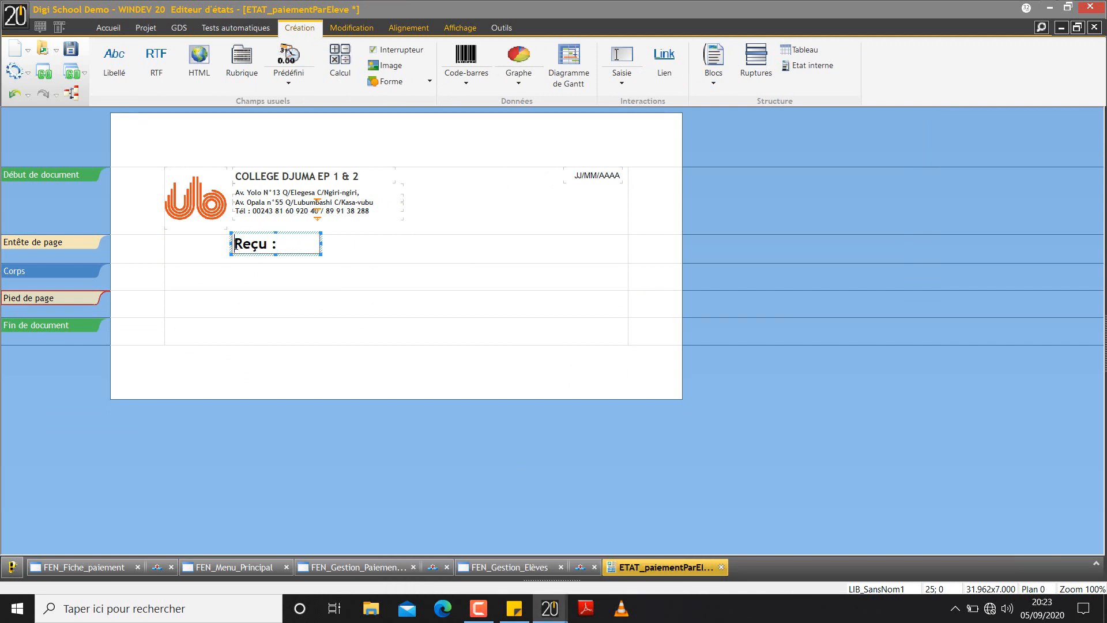
{"action": "type", "text": "N"}
{"action": "type", "text": "°"}
{"action": "key", "text": "BackSpace"}
{"action": "type", "text": "0"}
{"action": "key", "text": "BackSpace"}
{"action": "type", "text": "à"}
{"action": "key", "text": "BackSpace"}
{"action": "type", "text": "à)=^ù"}
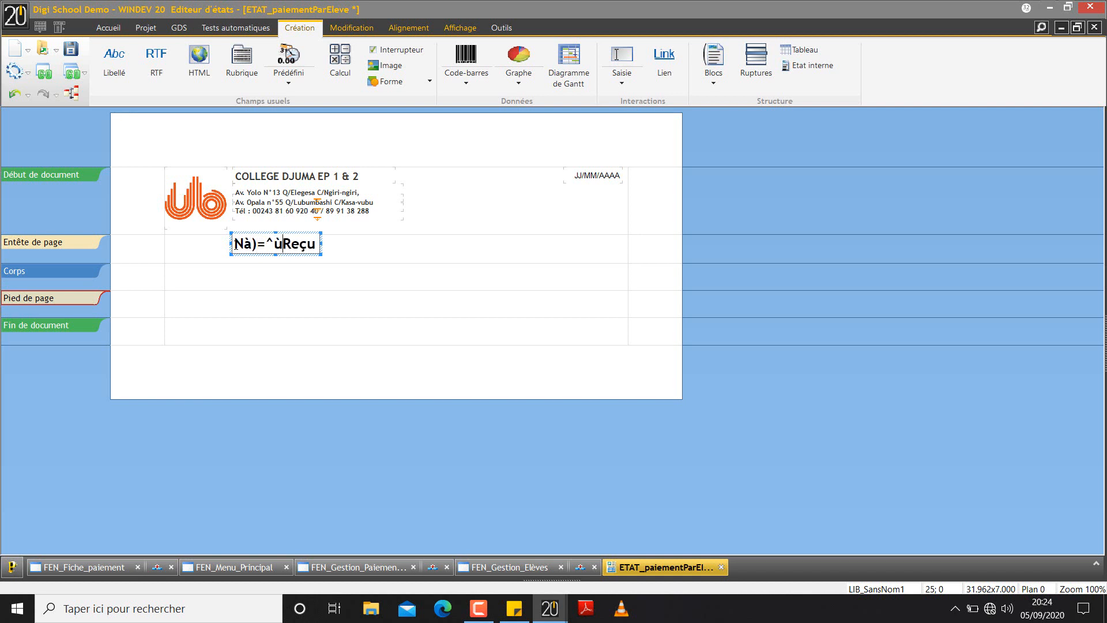
{"action": "key", "text": "shift+End"}
{"action": "type", "text": "!"}
{"action": "key", "text": "ctrl+z"}
{"action": "key", "text": "ctrl+z"}
{"action": "key", "text": "ctrl+z"}
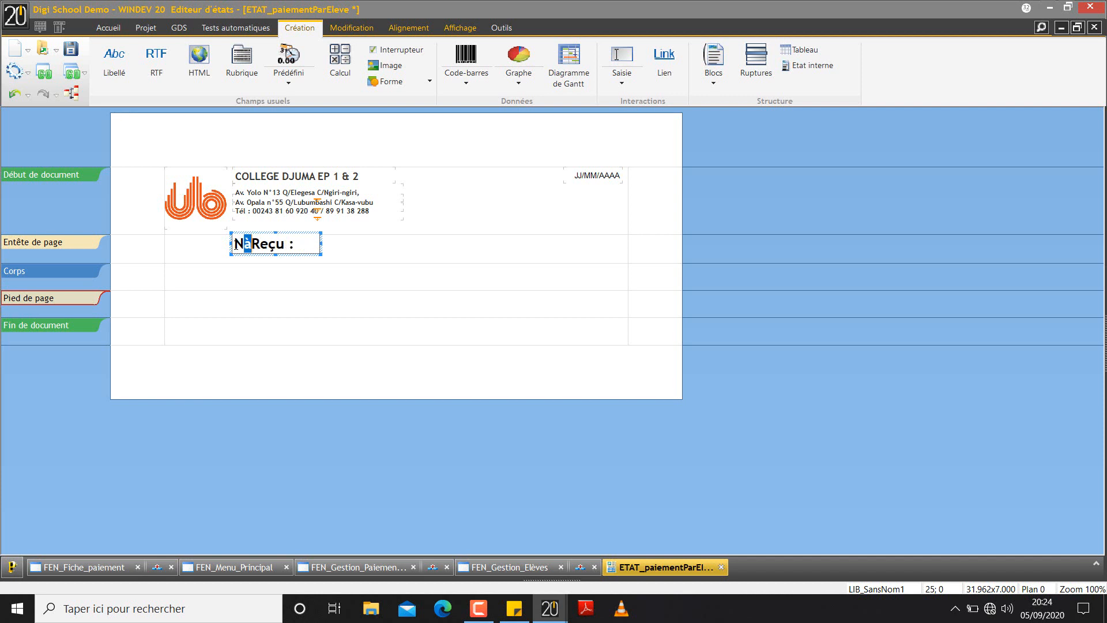
{"action": "key", "text": "BackSpace"}
{"action": "type", "text": ")°"}
{"action": "key", "text": "BackSpace"}
{"action": "left_click", "coordinate": [365, 248]}
{"action": "left_click", "coordinate": [292, 249]}
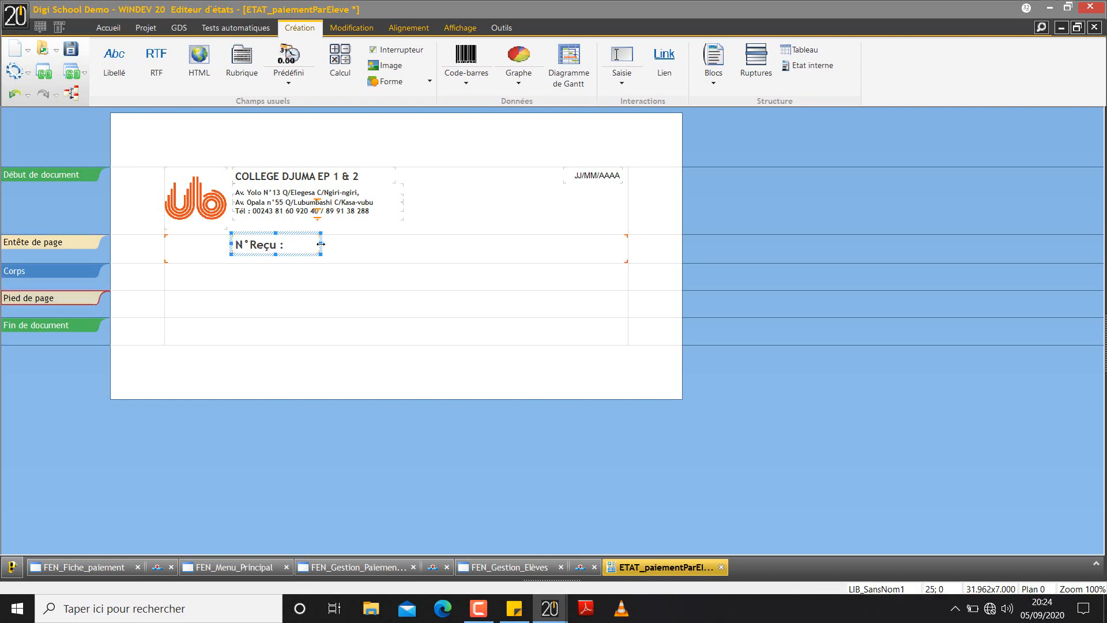
{"action": "left_click_drag", "start_coordinate": [321, 244], "coordinate": [467, 244]}
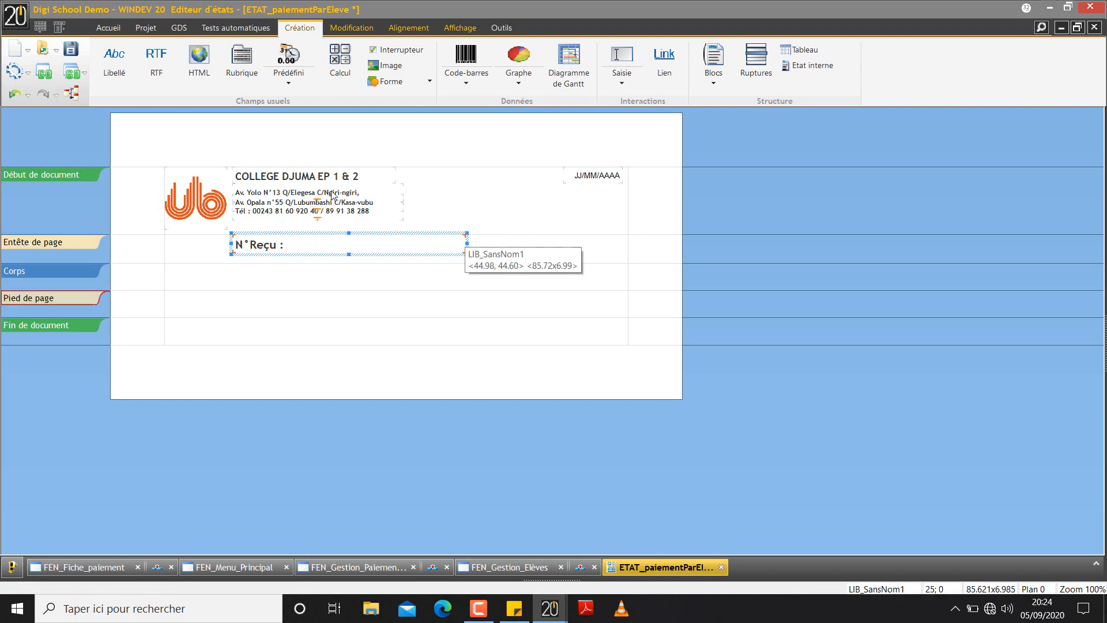
Add a Rubrique field beside the "N°Reçu :" text, linked to paiement.NumeroRecus with the text mask "1ère lettre en majuscule".
{"action": "left_click", "coordinate": [536, 250]}
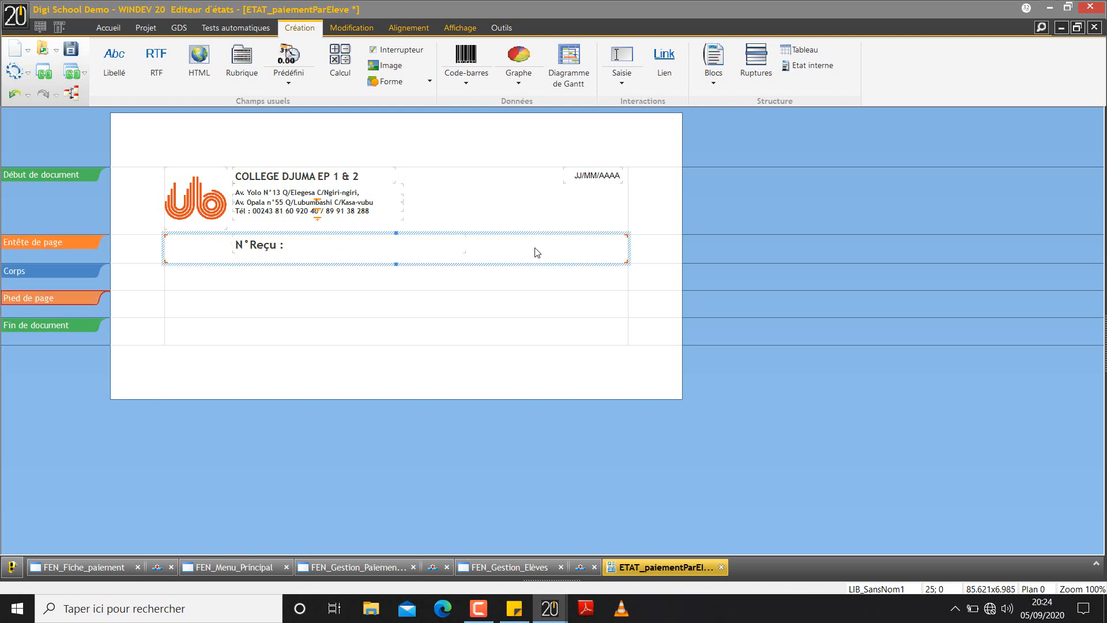
{"action": "left_click", "coordinate": [257, 70]}
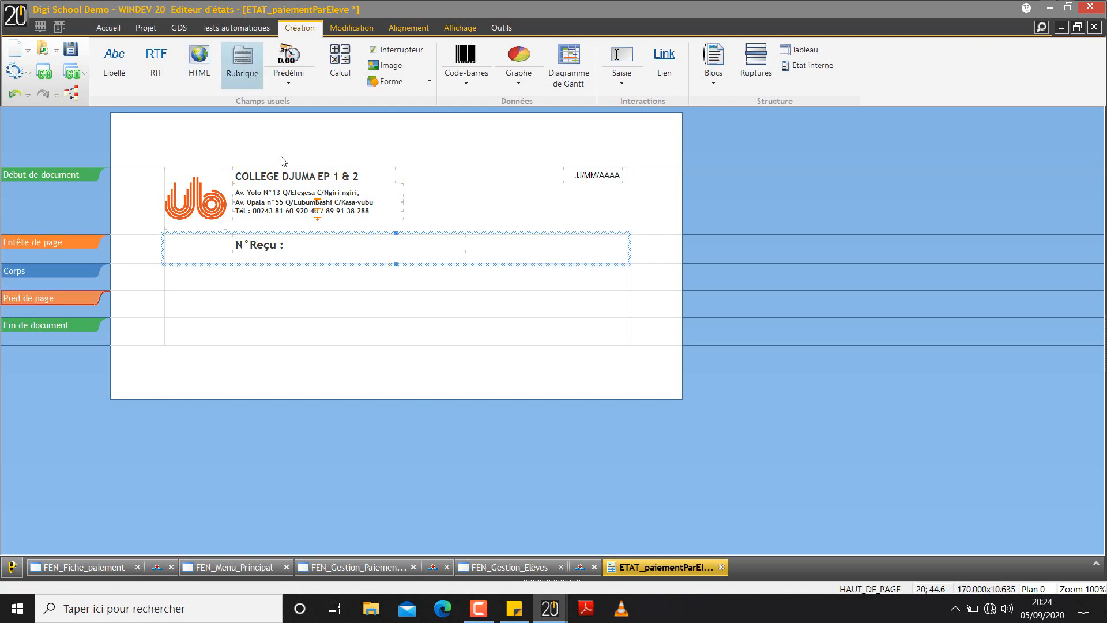
{"action": "left_click", "coordinate": [306, 242]}
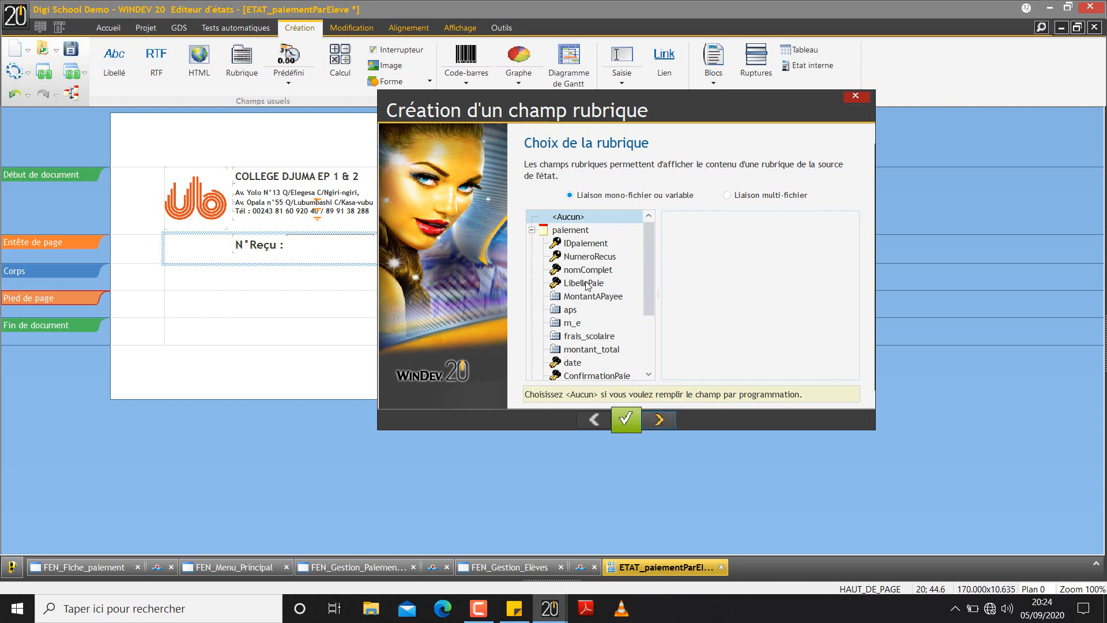
{"action": "left_click", "coordinate": [587, 257]}
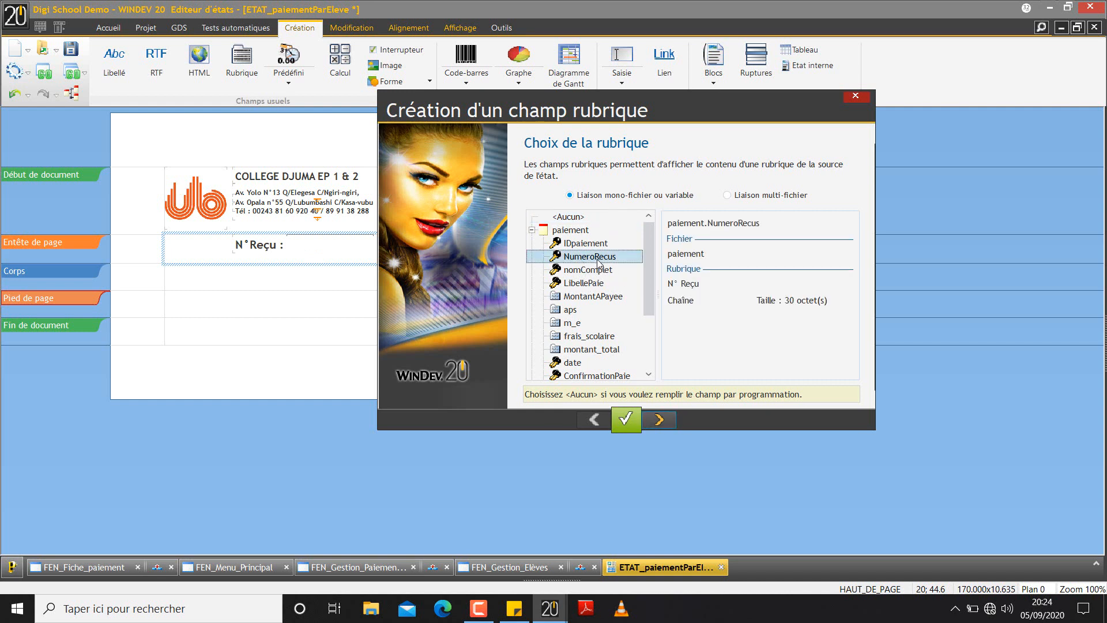
{"action": "left_click", "coordinate": [657, 419]}
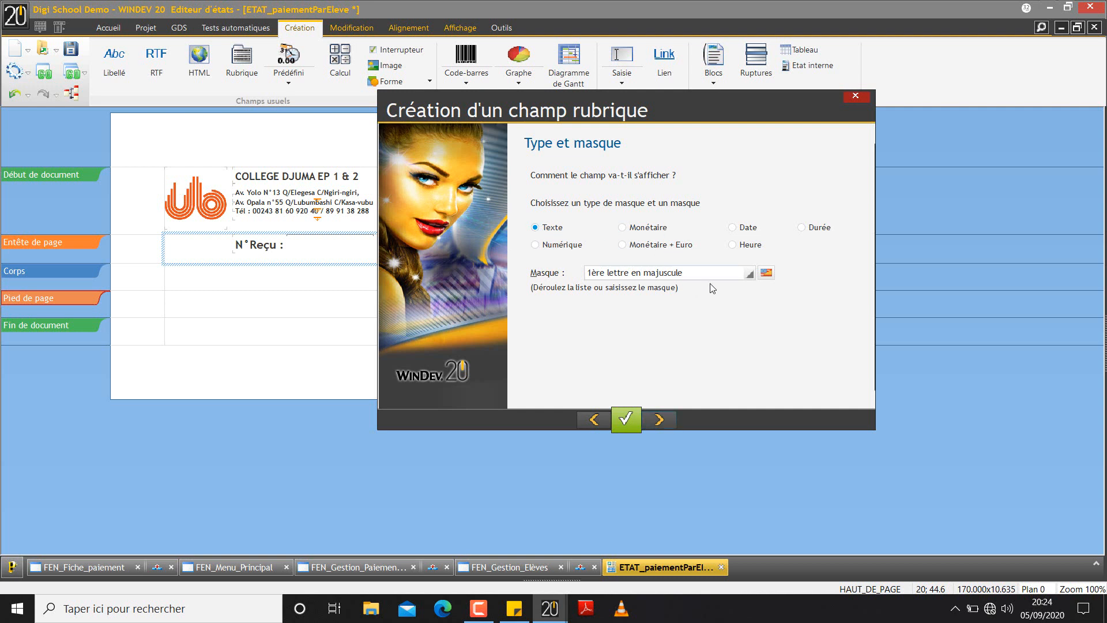
{"action": "left_click", "coordinate": [659, 419]}
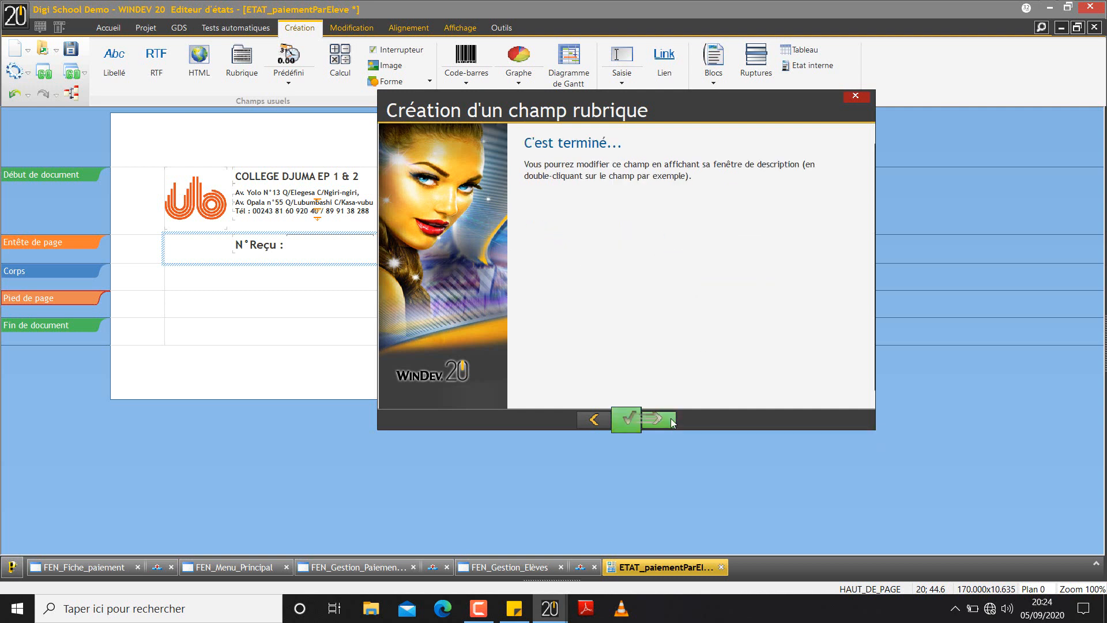
{"action": "left_click", "coordinate": [671, 420]}
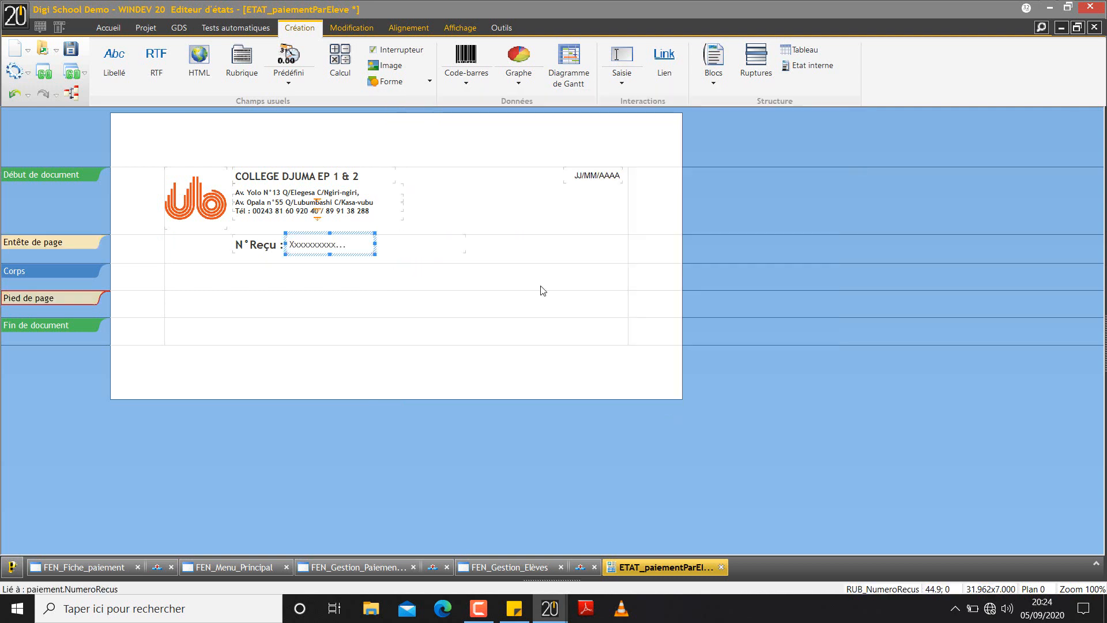
Format the NumeroRecus field in bold at size 12 and shift it about 2 mm closer to the "N°Reçu :" text.
{"action": "double_click", "coordinate": [341, 246]}
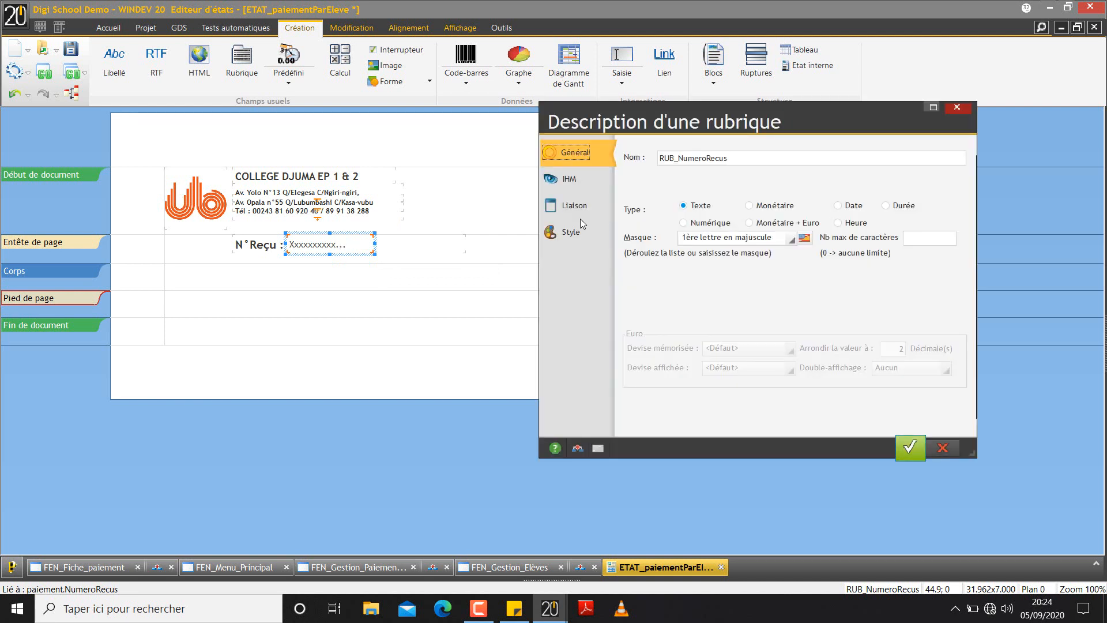
{"action": "left_click", "coordinate": [573, 231]}
{"action": "left_click", "coordinate": [704, 372]}
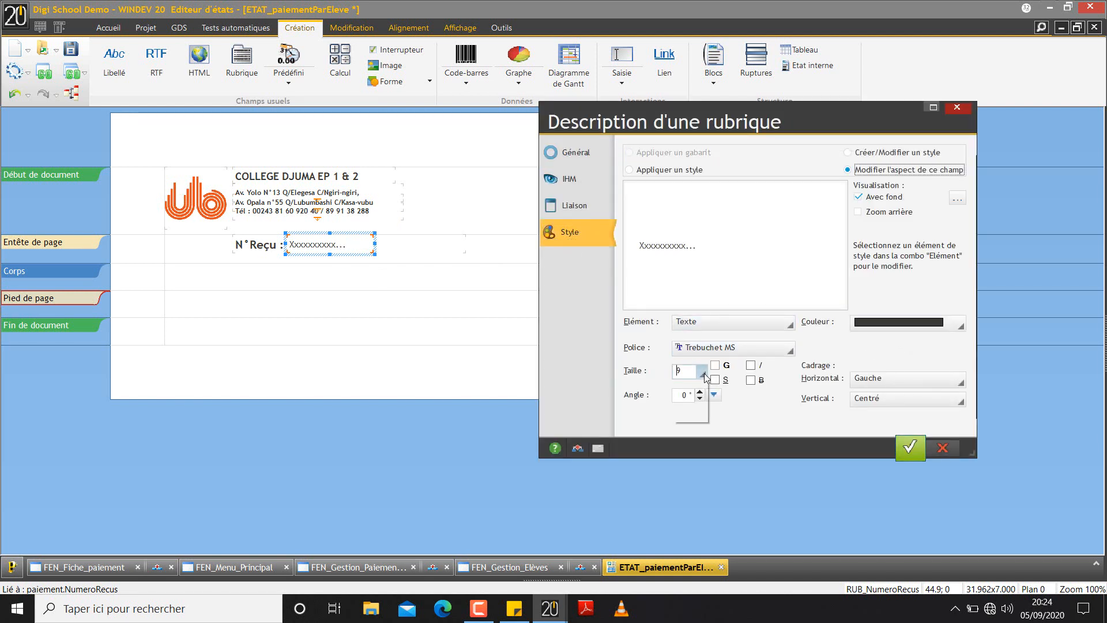
{"action": "left_click", "coordinate": [702, 454]}
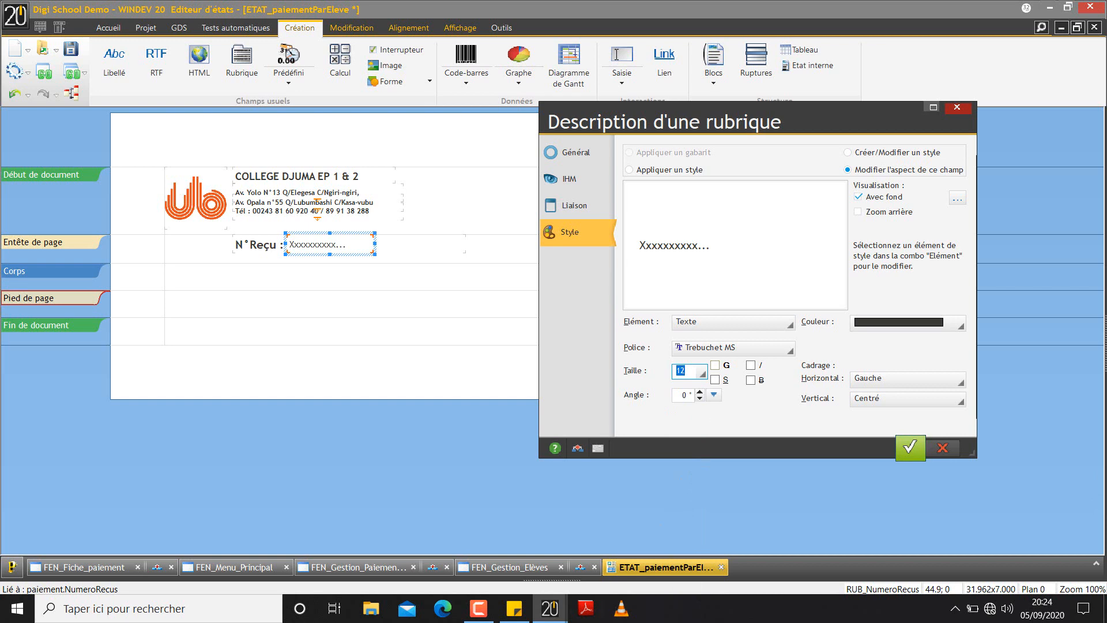
{"action": "mouse_move", "coordinate": [549, 607]}
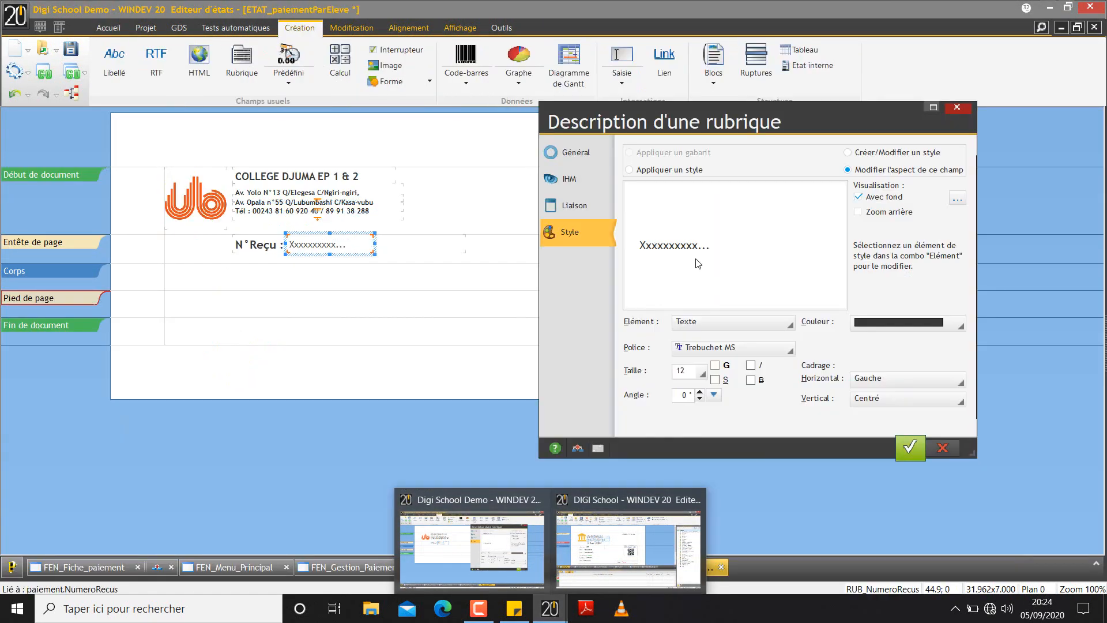
{"action": "left_click", "coordinate": [715, 365]}
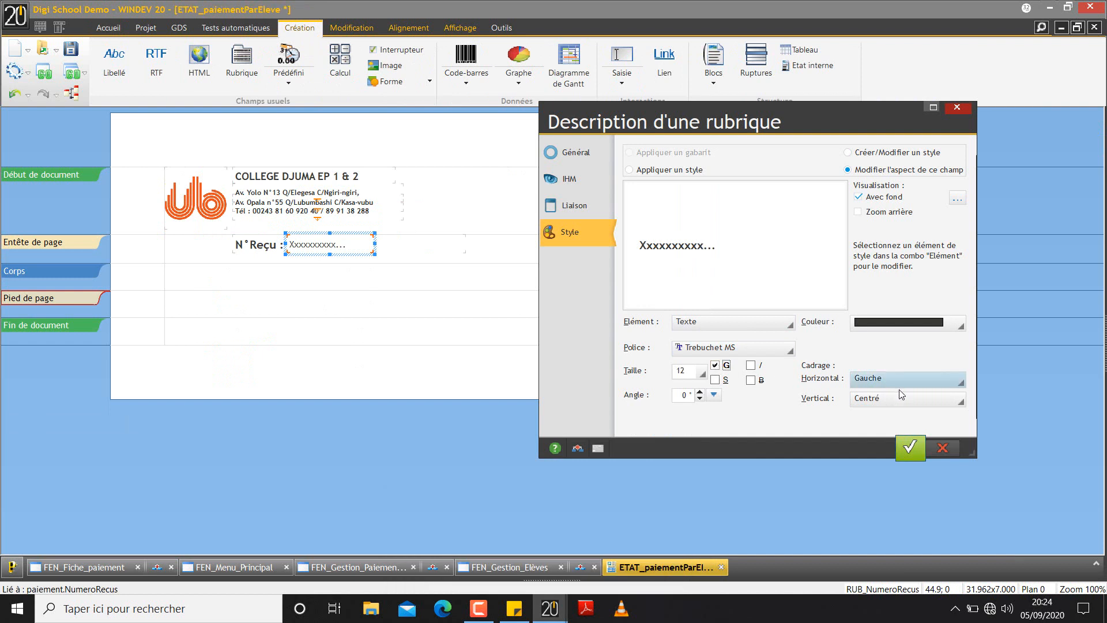
{"action": "left_click", "coordinate": [911, 445]}
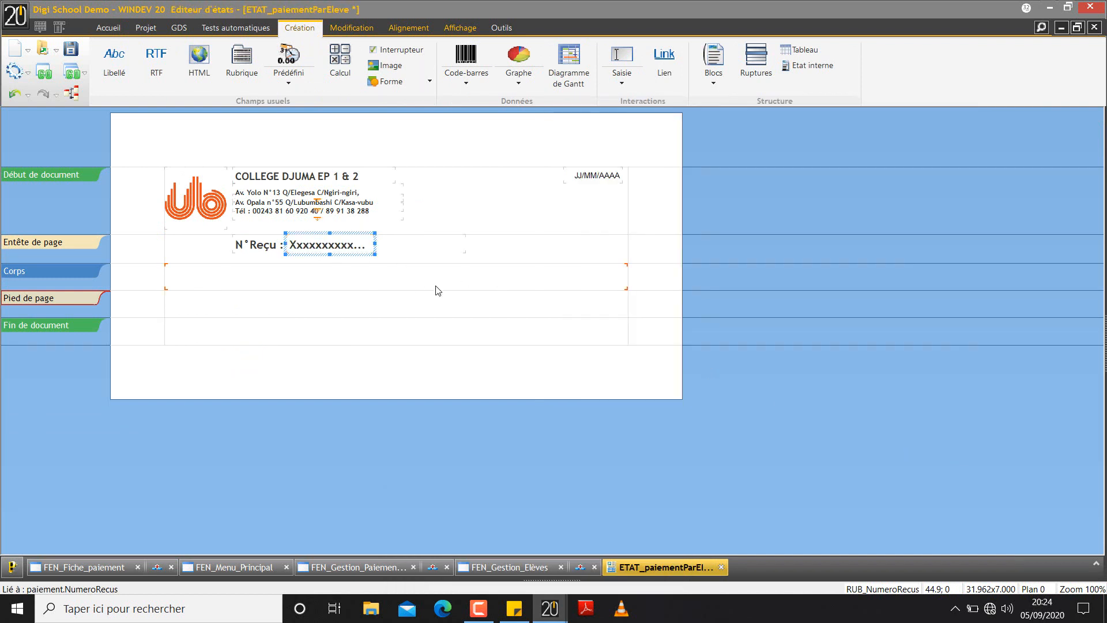
{"action": "key", "text": "Left"}
{"action": "key", "text": "Left"}
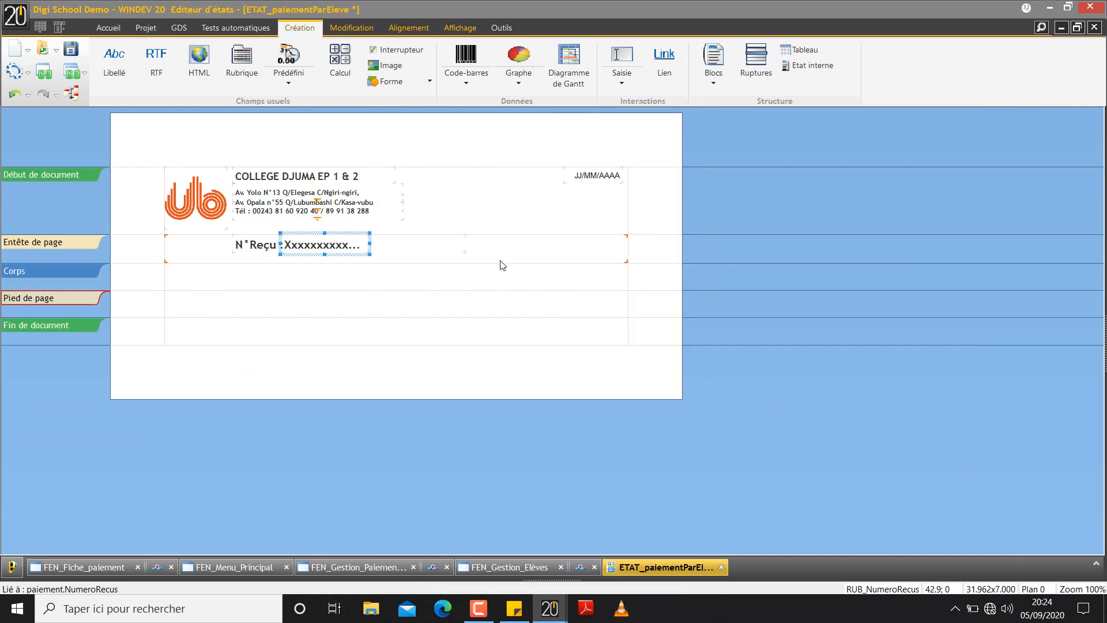
{"action": "left_click", "coordinate": [502, 262]}
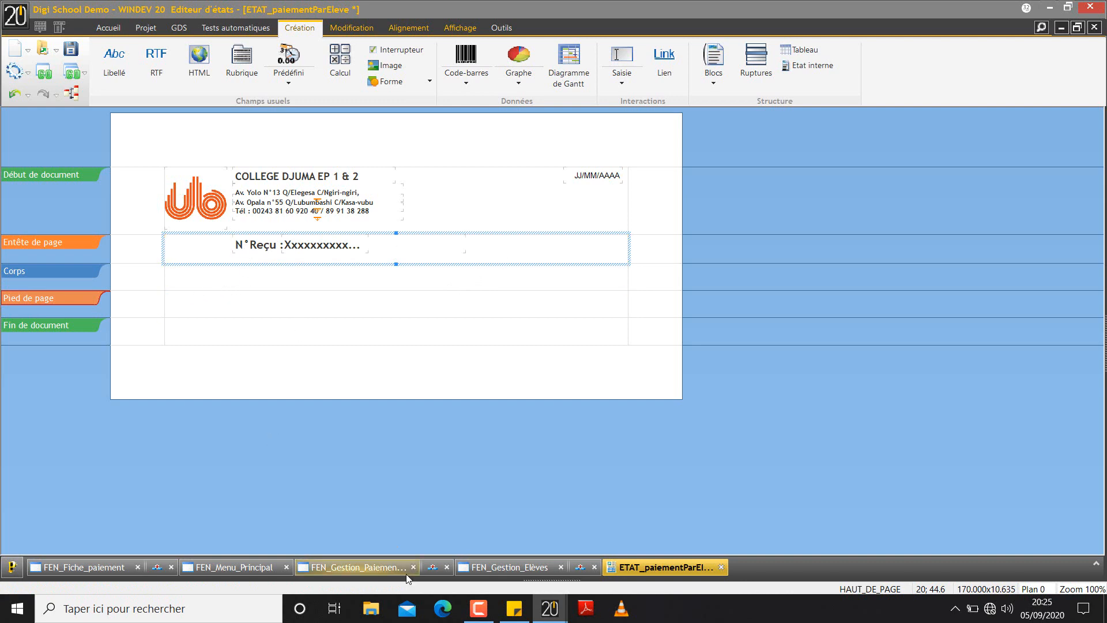
Check the layout of ETAT_Reçu and enlarge the Corps block downward to make room for the payment details.
{"action": "mouse_move", "coordinate": [549, 608]}
{"action": "mouse_move", "coordinate": [628, 501]}
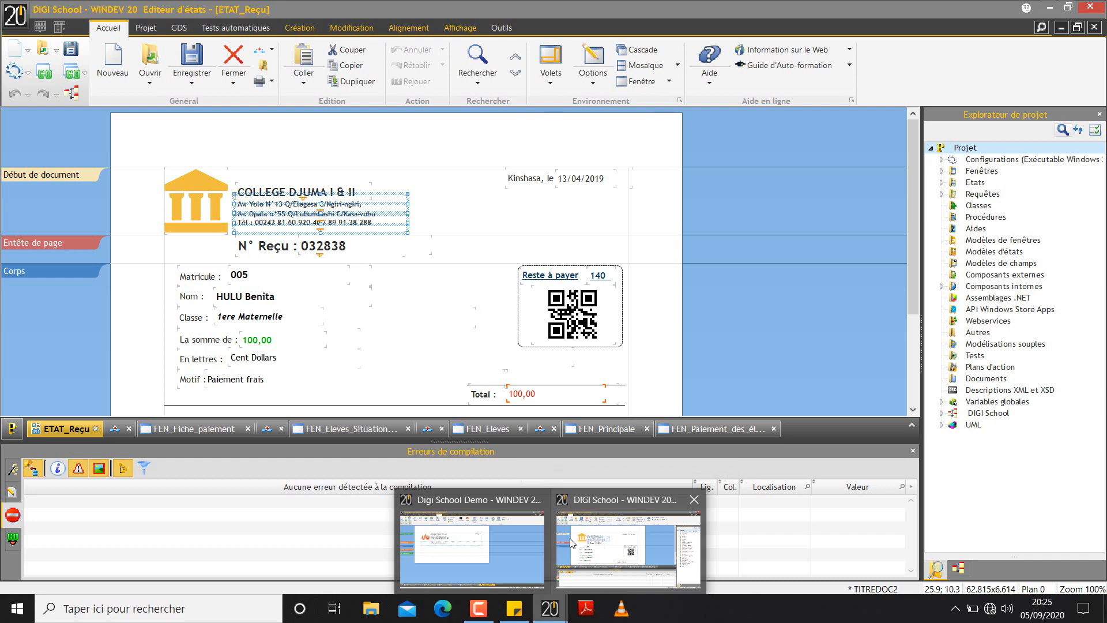
{"action": "left_click", "coordinate": [471, 544]}
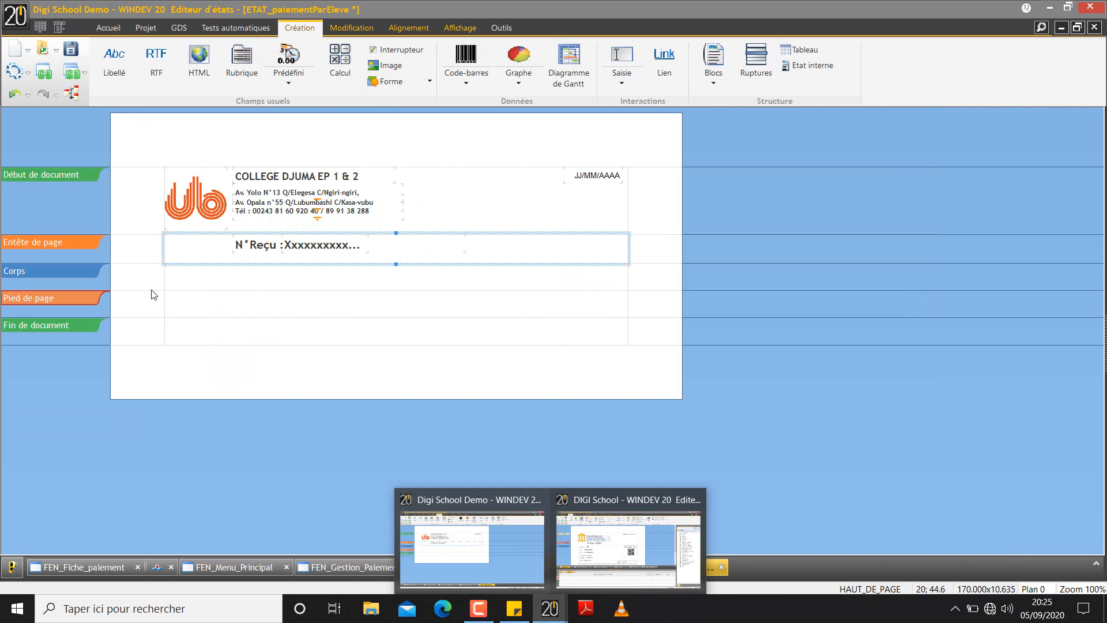
{"action": "left_click_drag", "start_coordinate": [152, 294], "coordinate": [163, 405]}
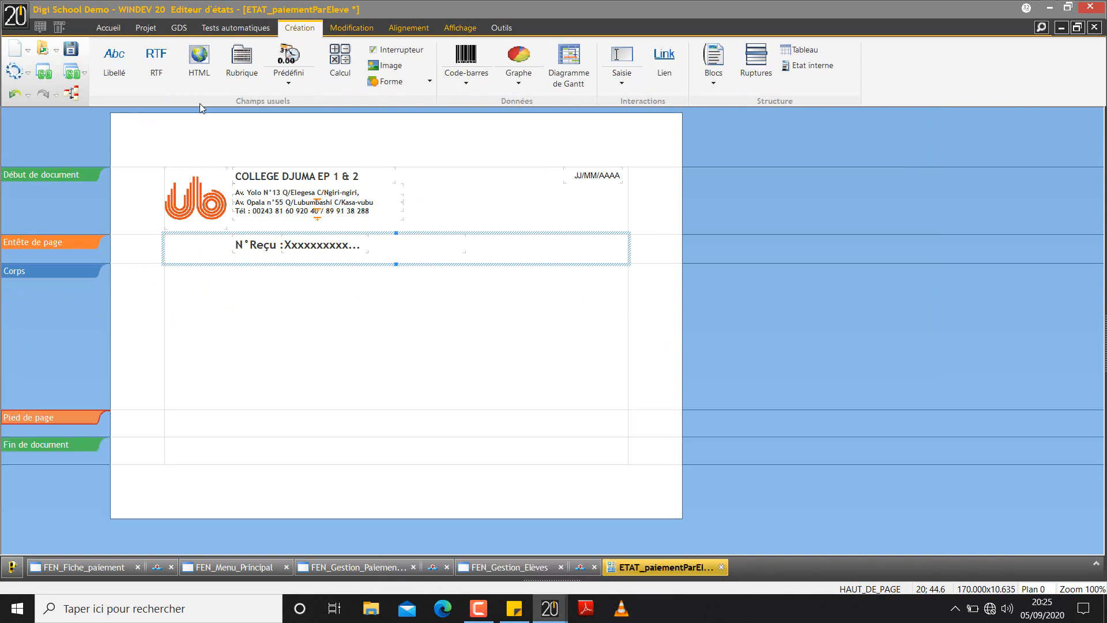
Add a label of about 32 by 7 mm reading "Nom :" at the upper left of Corps and stack three copies beneath it.
{"action": "left_click", "coordinate": [163, 74]}
{"action": "left_click", "coordinate": [165, 264]}
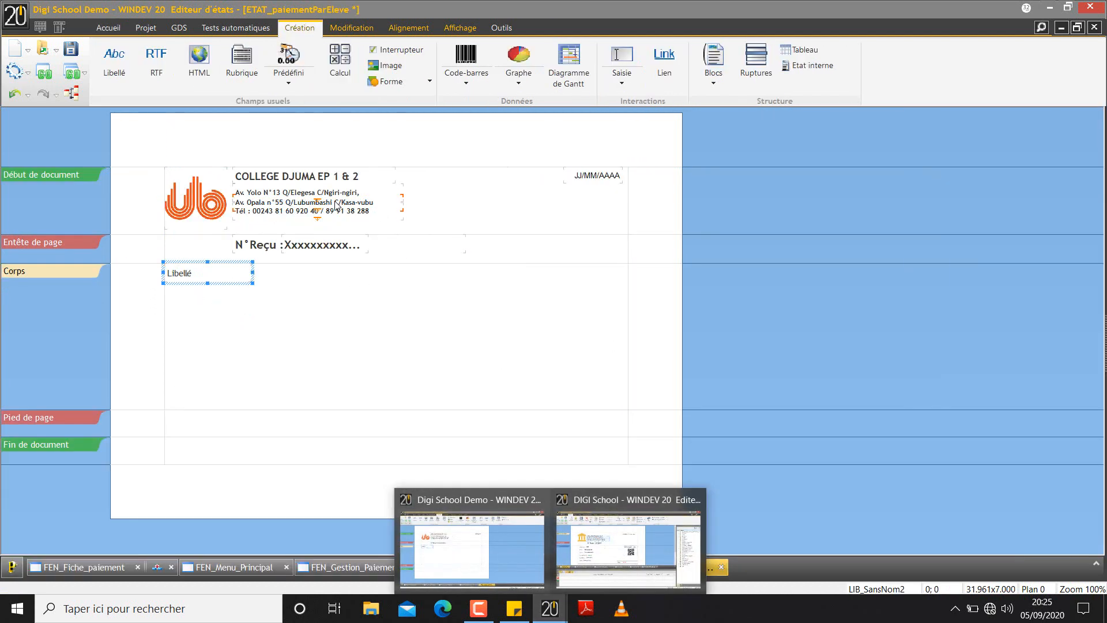
{"action": "left_click_drag", "start_coordinate": [196, 275], "coordinate": [207, 279]}
{"action": "type", "text": "N"}
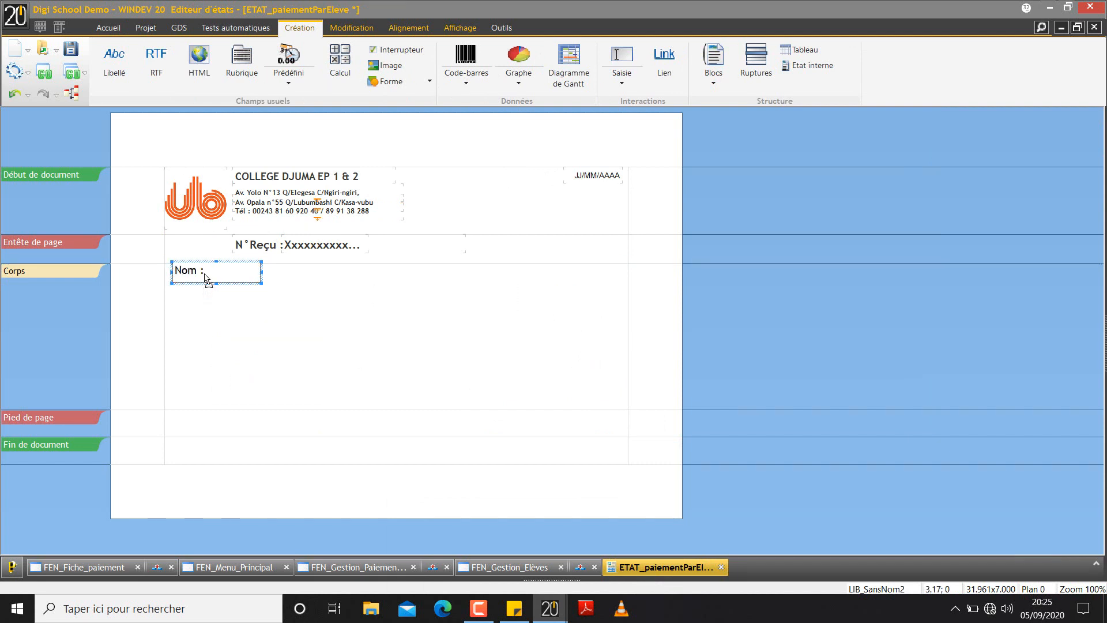
{"action": "type", "text": "om :"}
{"action": "key", "text": "Return"}
{"action": "left_click_drag", "start_coordinate": [214, 282], "coordinate": [176, 331]}
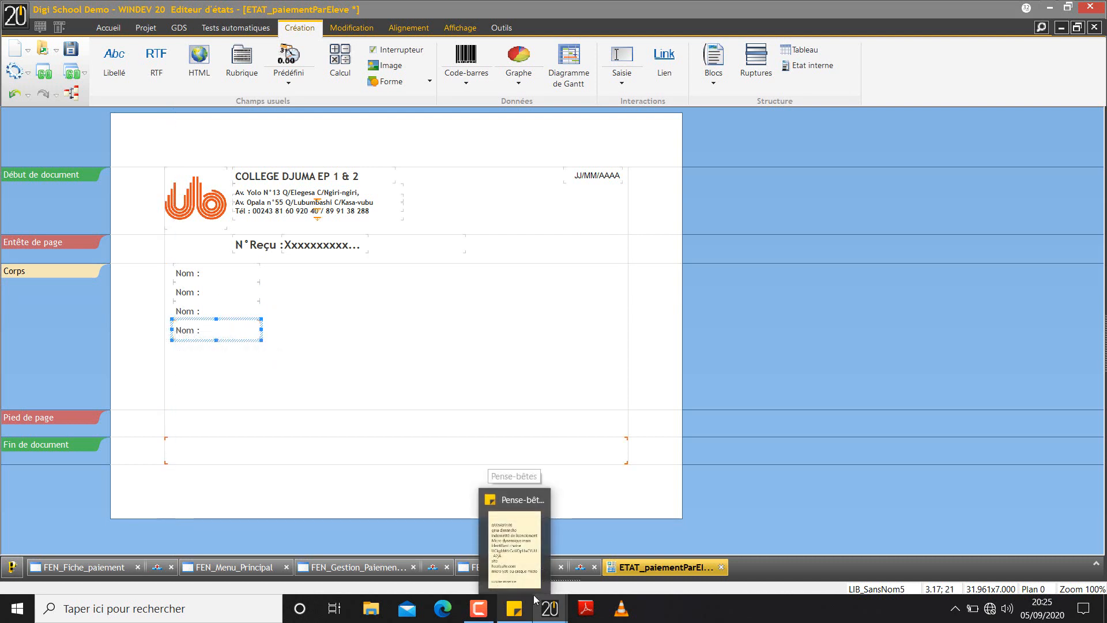
{"action": "left_click", "coordinate": [599, 560]}
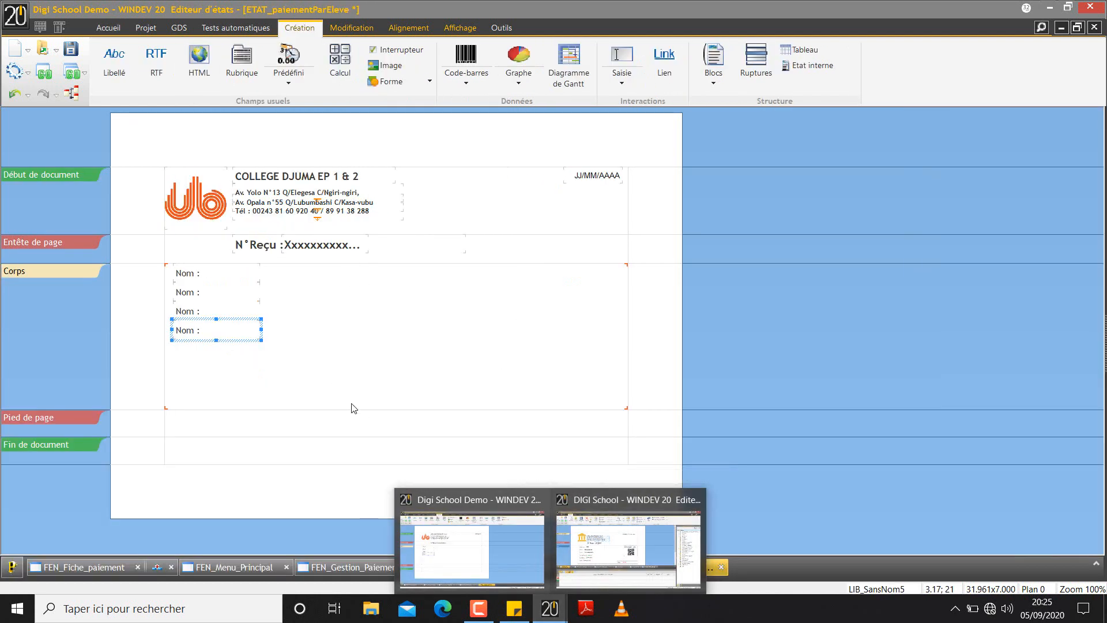
Change the first Corps label's text to "Matricule :" and the third label's text to "Classe :".
{"action": "left_click", "coordinate": [180, 271]}
{"action": "left_click", "coordinate": [181, 272]}
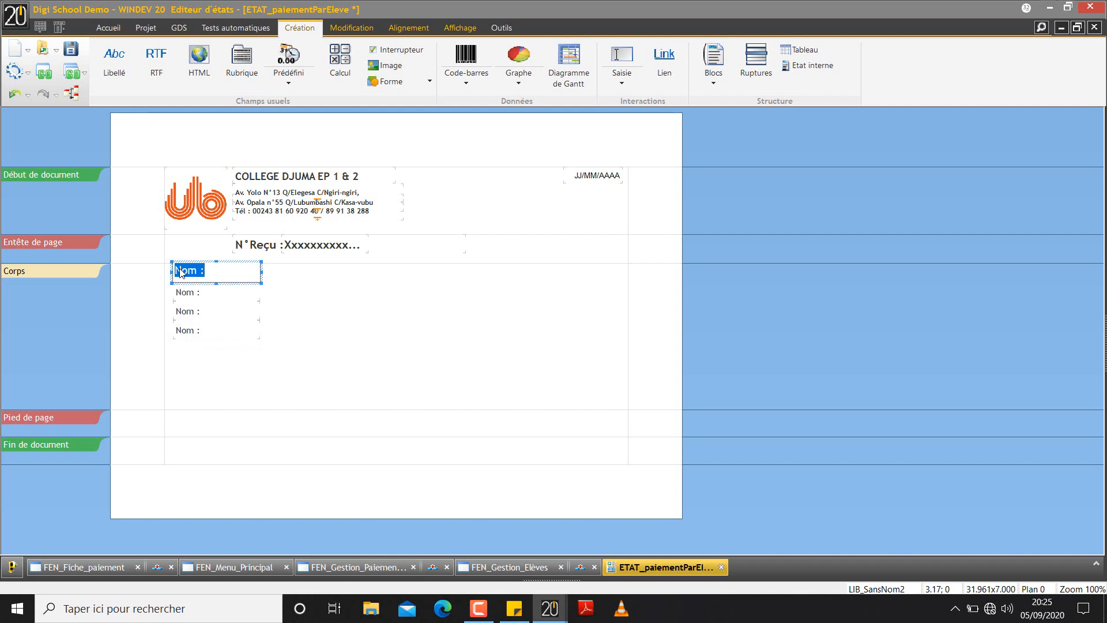
{"action": "type", "text": "Matricule"}
{"action": "left_click", "coordinate": [185, 290]}
{"action": "left_click", "coordinate": [190, 314]}
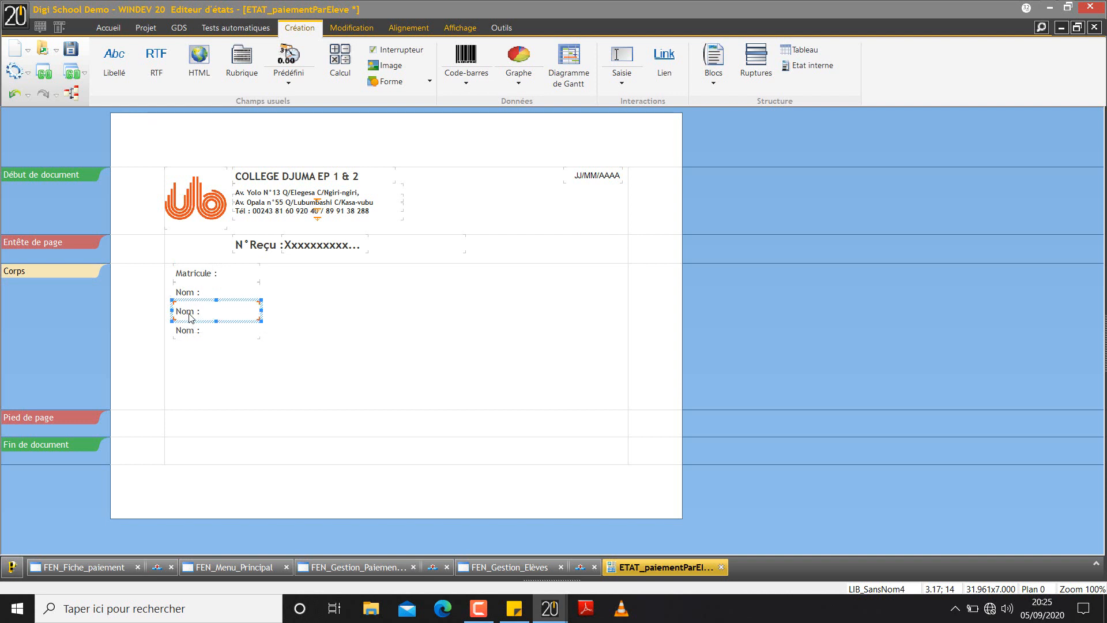
{"action": "left_click", "coordinate": [189, 316]}
{"action": "type", "text": "Cl"}
{"action": "left_click", "coordinate": [231, 401]}
Change the fourth Corps label's text to "La somme".
{"action": "mouse_move", "coordinate": [550, 607]}
{"action": "mouse_move", "coordinate": [574, 579]}
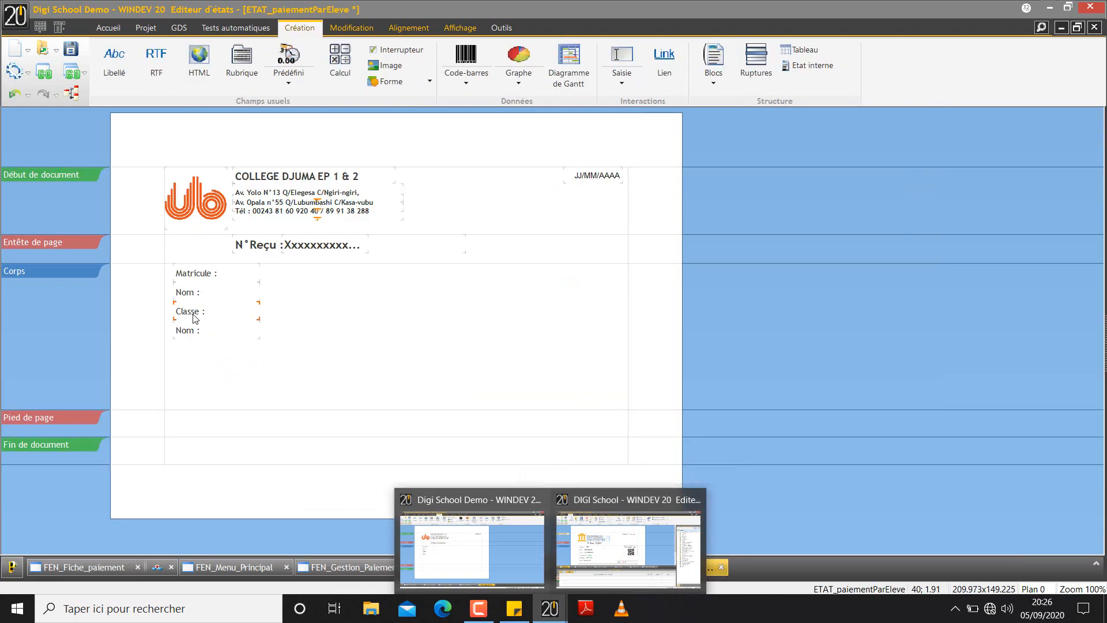
{"action": "left_click", "coordinate": [195, 329]}
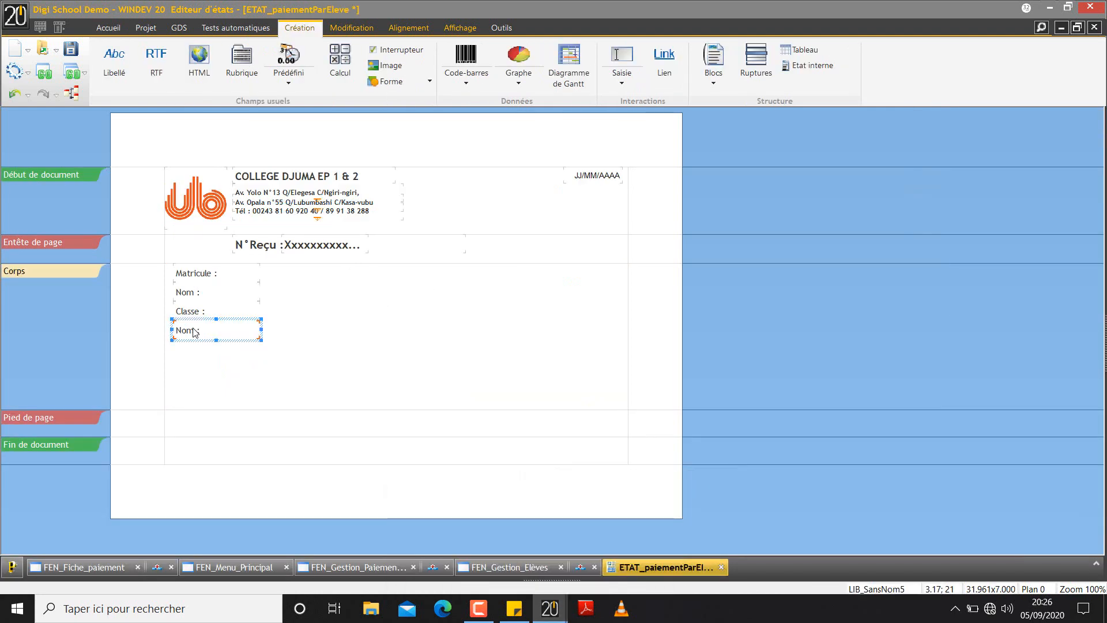
{"action": "left_click", "coordinate": [195, 330]}
{"action": "type", "text": "La"}
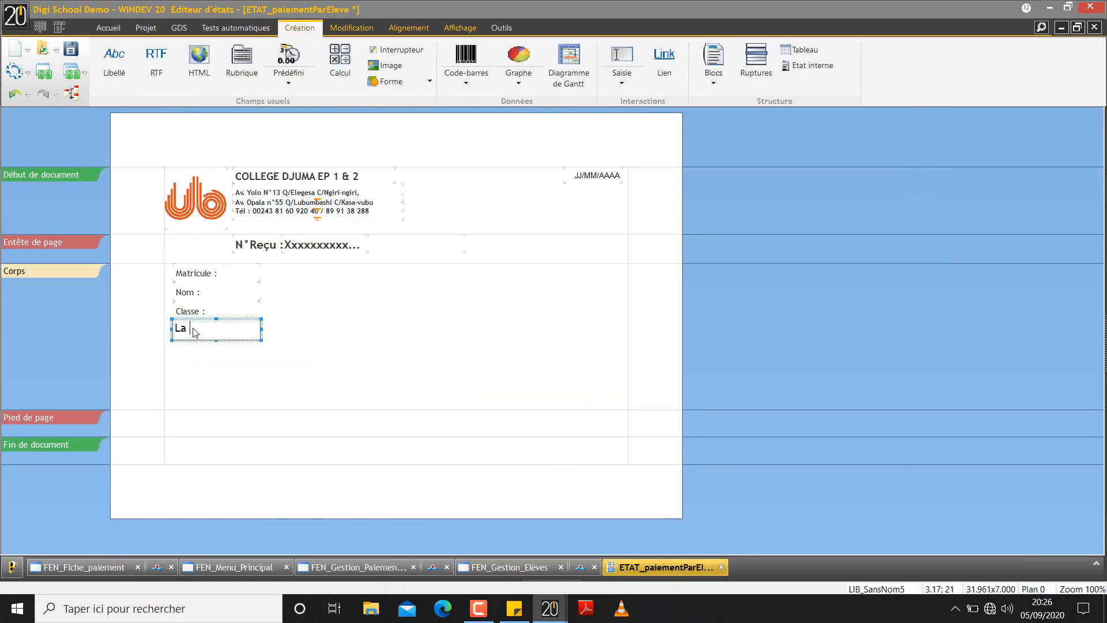
{"action": "type", "text": " somme"}
{"action": "left_click_drag", "start_coordinate": [197, 328], "coordinate": [304, 390]}
{"action": "left_click", "coordinate": [304, 390]}
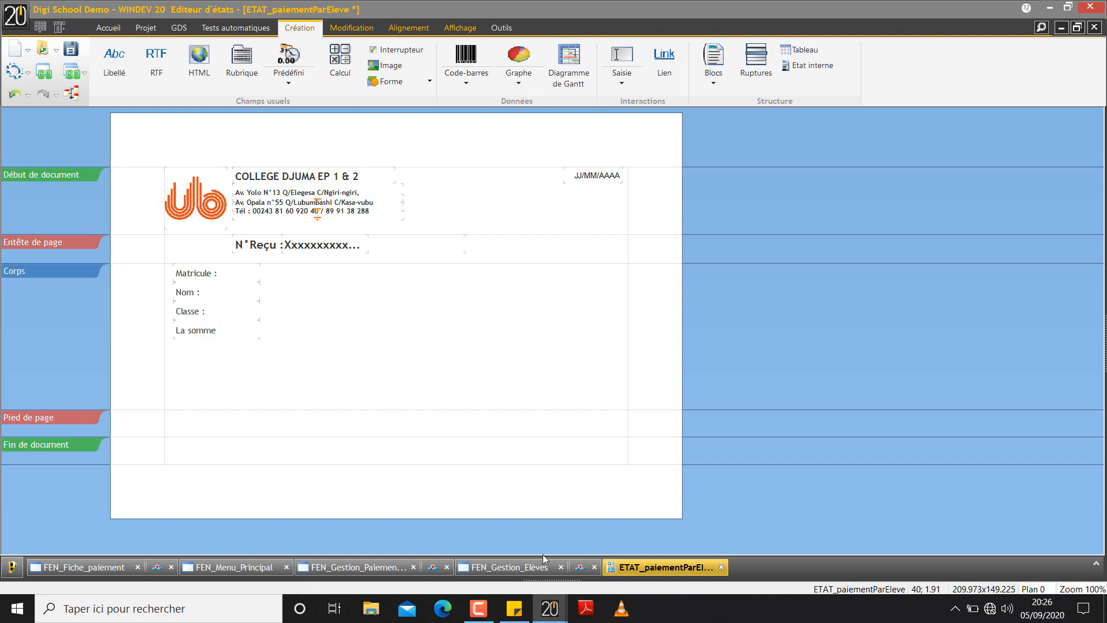
Complete the fourth Corps label's text so that it reads "La somme de :".
{"action": "mouse_move", "coordinate": [547, 614]}
{"action": "mouse_move", "coordinate": [620, 559]}
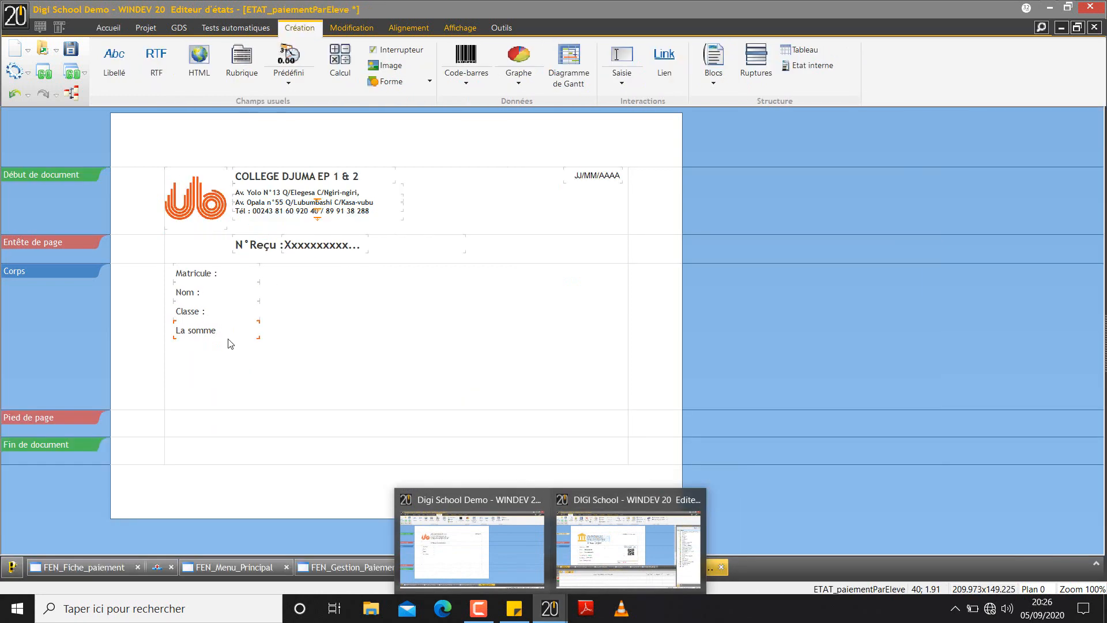
{"action": "left_click", "coordinate": [230, 340]}
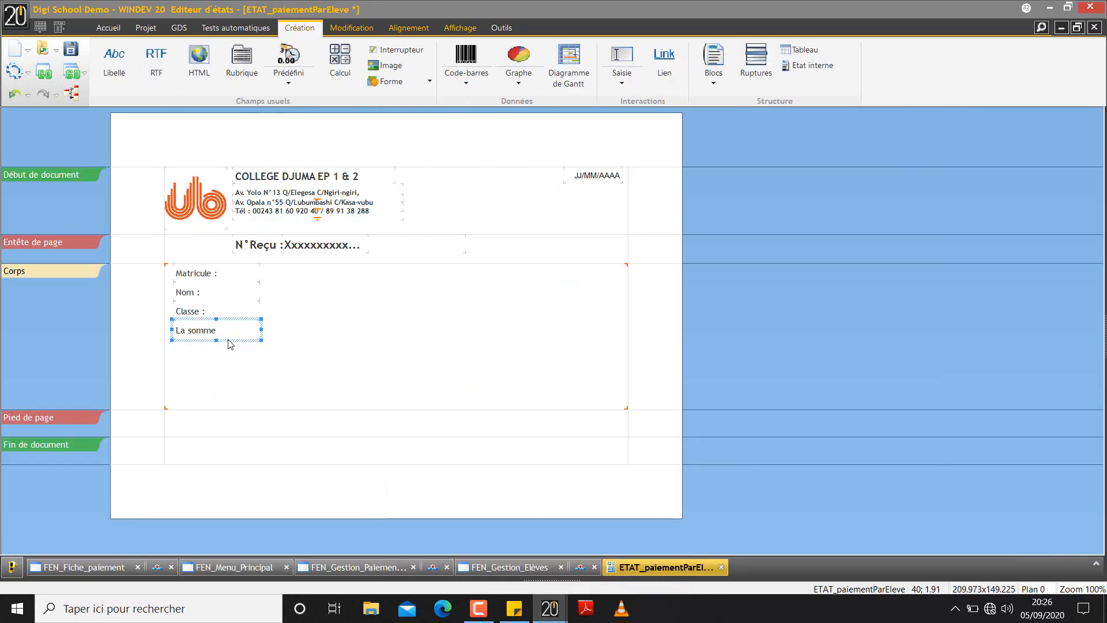
{"action": "left_click", "coordinate": [231, 340]}
{"action": "left_click", "coordinate": [236, 336]}
{"action": "type", "text": "de :"}
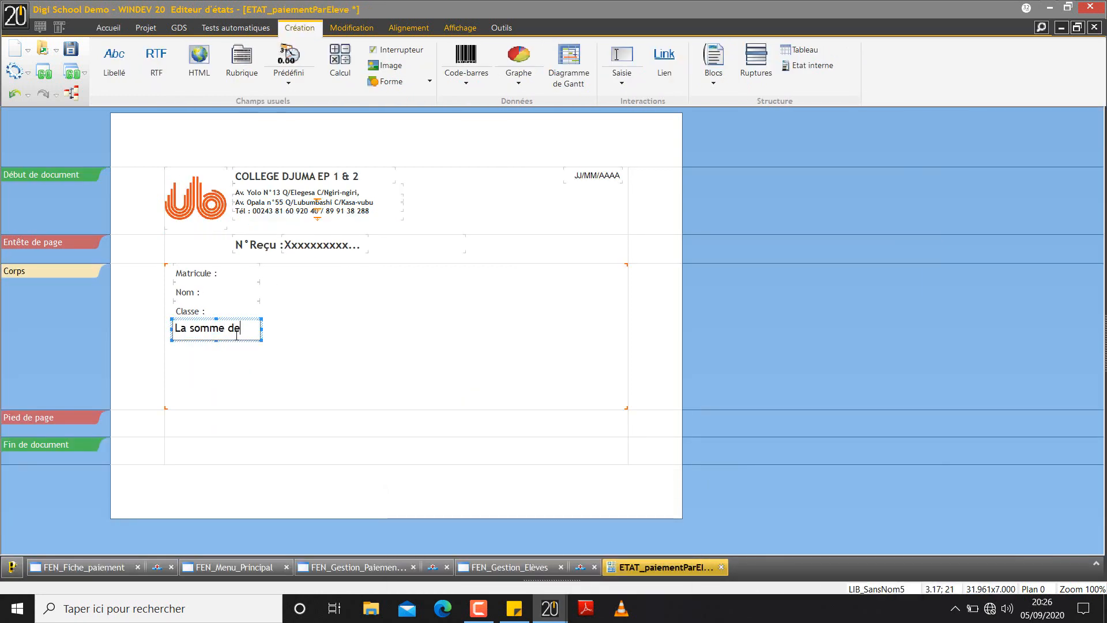
{"action": "left_click", "coordinate": [244, 368]}
Paste a copy of the label directly beneath "La somme de :" and set its text to "En Lettre :".
{"action": "mouse_move", "coordinate": [549, 607]}
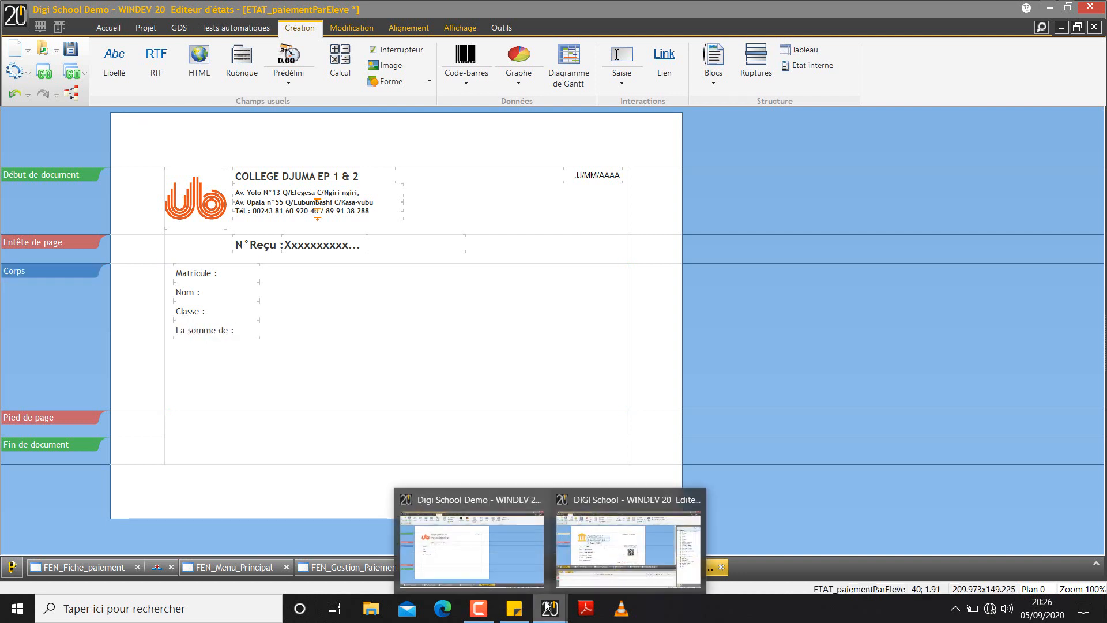
{"action": "left_click", "coordinate": [601, 511]}
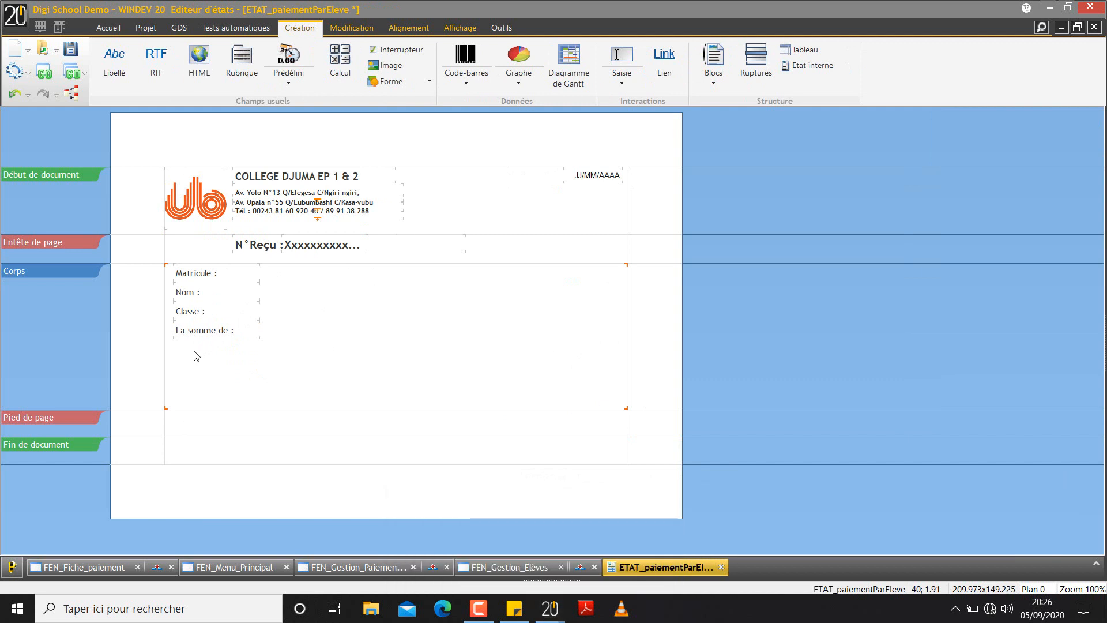
{"action": "key", "text": "ctrl+v"}
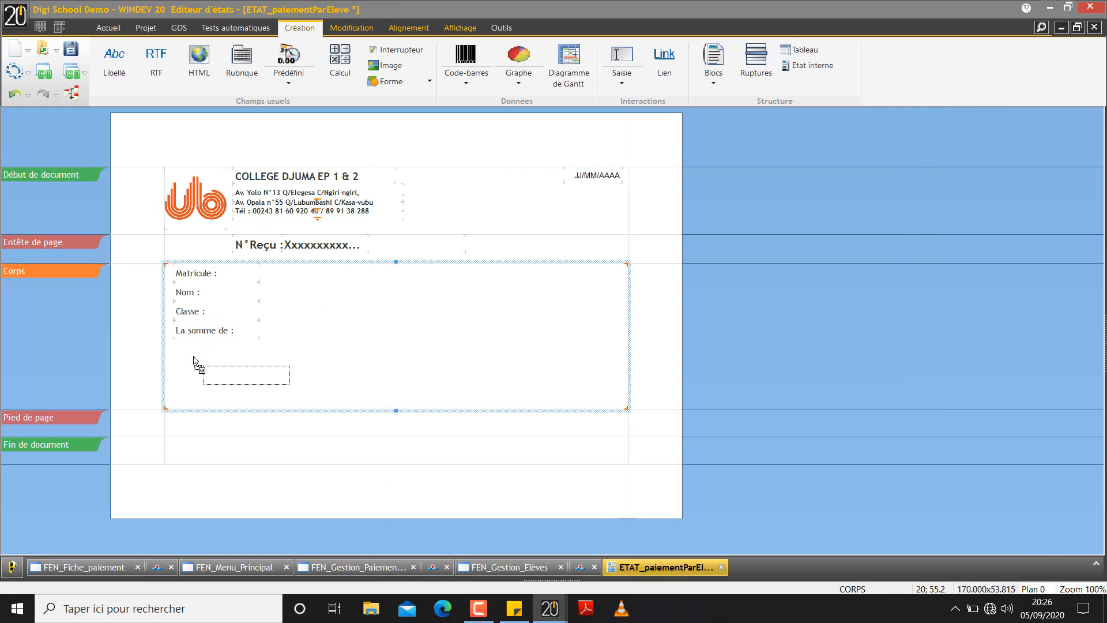
{"action": "left_click", "coordinate": [176, 345]}
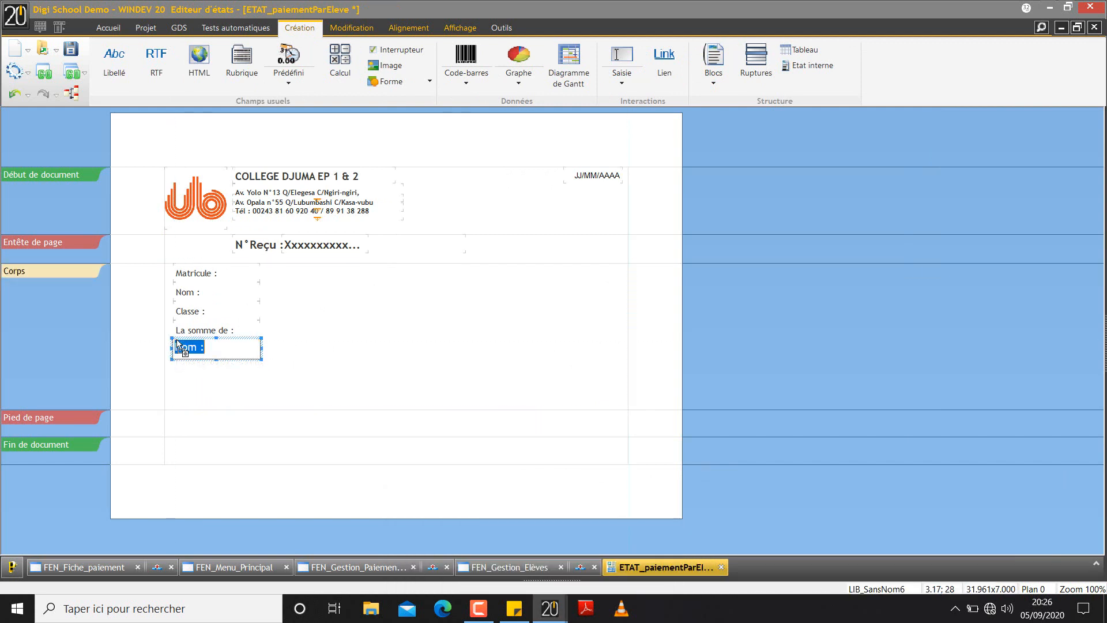
{"action": "key", "text": "Delete"}
{"action": "left_click", "coordinate": [205, 386]}
Paste a copy of the label directly beneath "En Lettre :" and set its text to "Le motif :".
{"action": "mouse_move", "coordinate": [557, 616]}
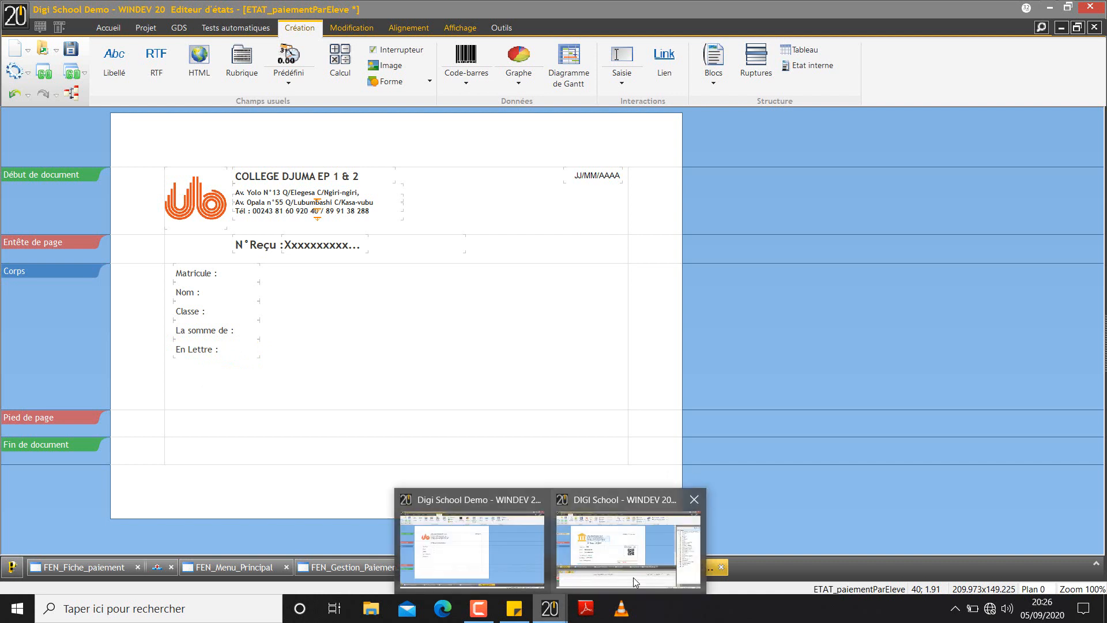
{"action": "left_click", "coordinate": [633, 577]}
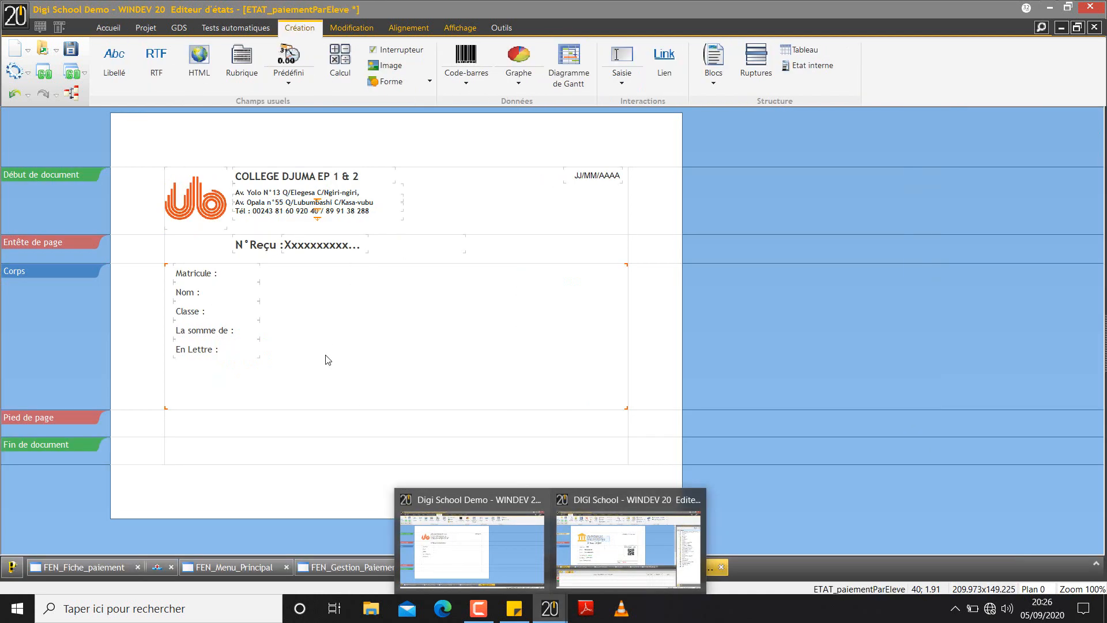
{"action": "left_click", "coordinate": [202, 378]}
{"action": "key", "text": "ctrl+v"}
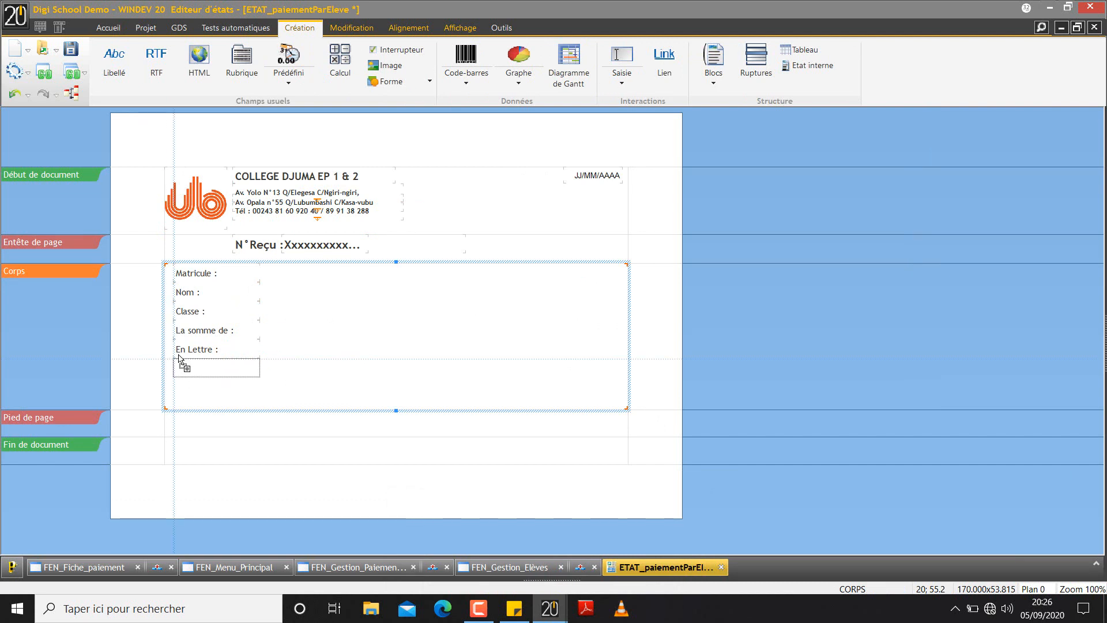
{"action": "left_click", "coordinate": [179, 359]}
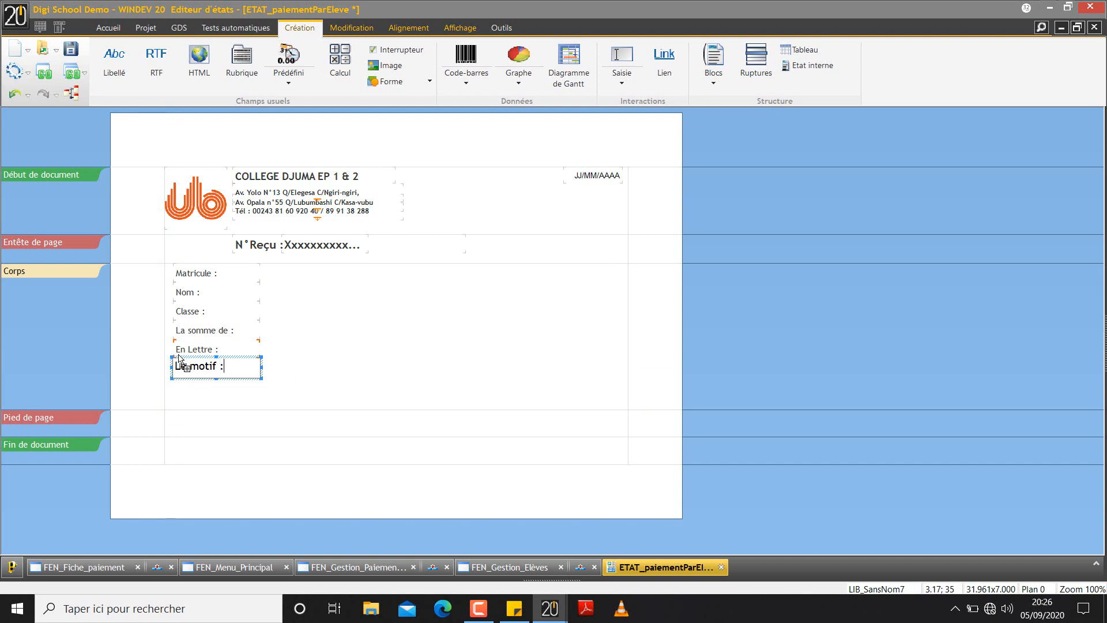
{"action": "left_click", "coordinate": [335, 379]}
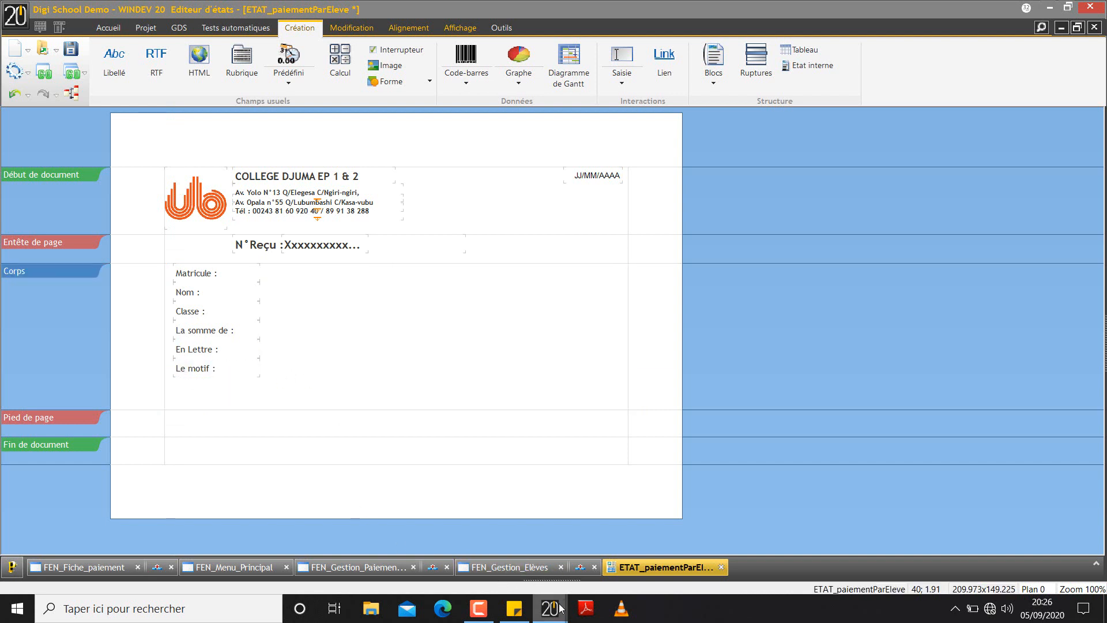
Paste another copy of the label into the lower part of Corps, to the right of the label column.
{"action": "mouse_move", "coordinate": [560, 608]}
{"action": "left_click", "coordinate": [567, 570]}
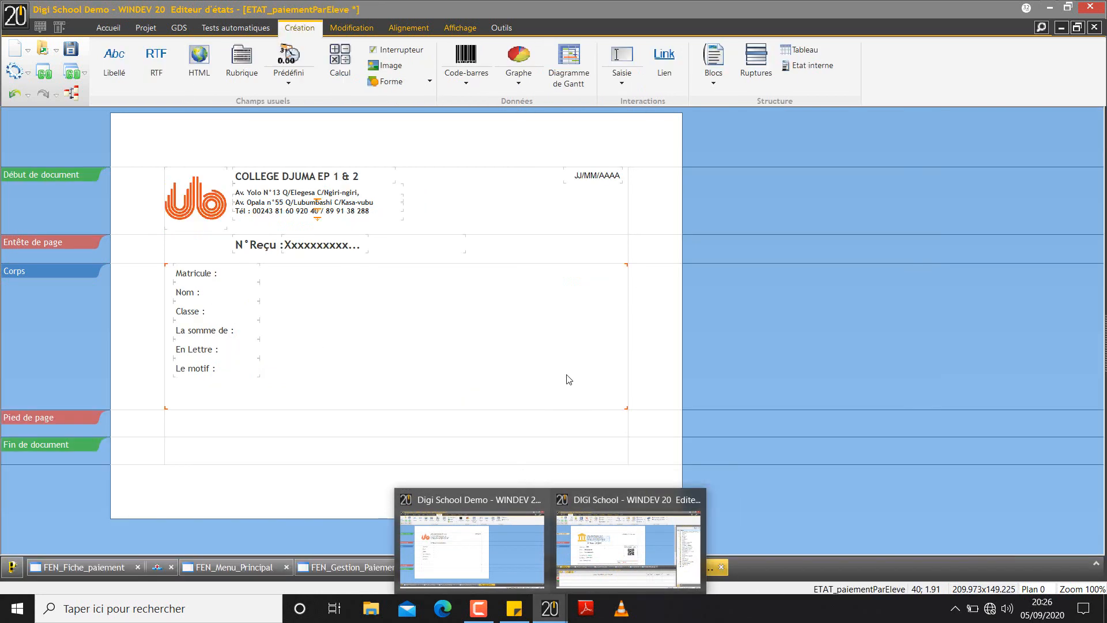
{"action": "left_click", "coordinate": [418, 398]}
{"action": "key", "text": "ctrl+v"}
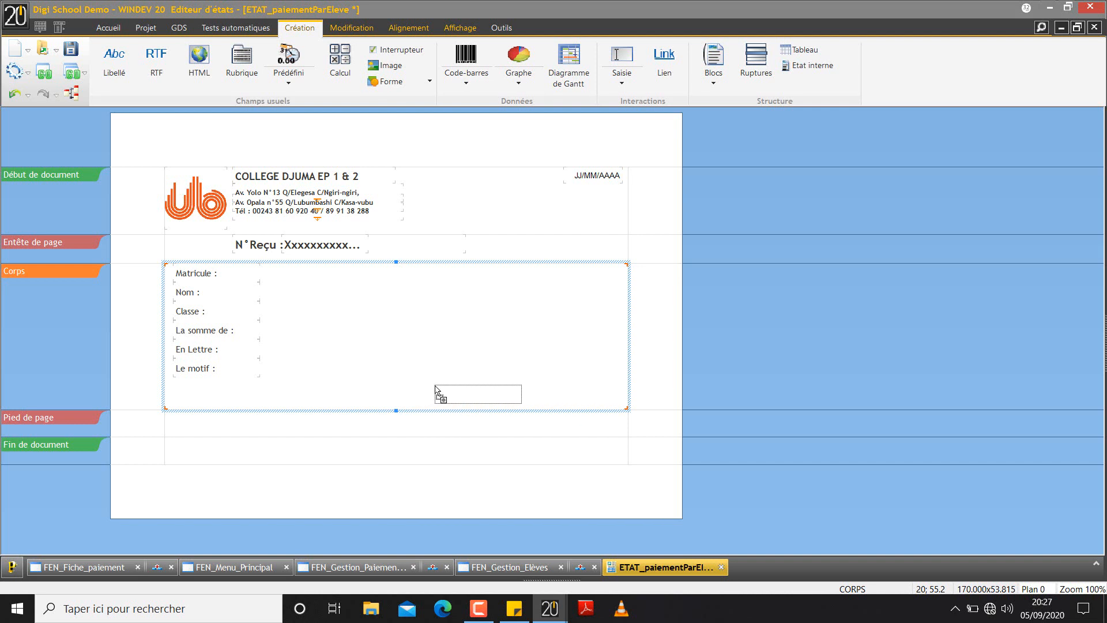